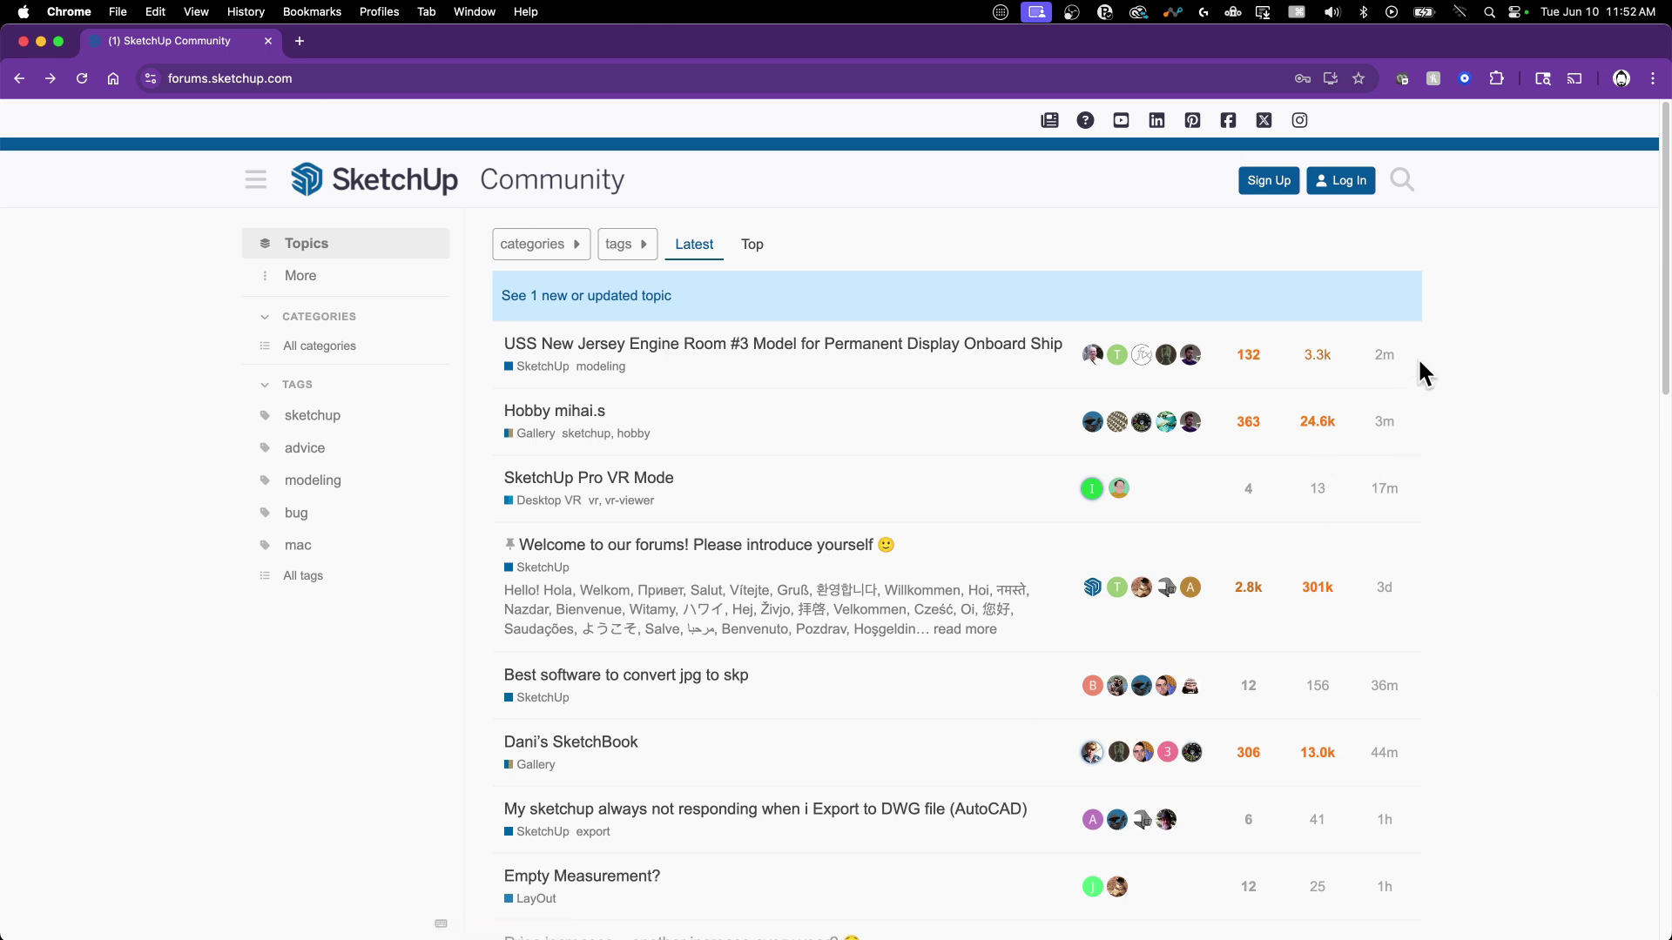
mouse_move(1419, 364)
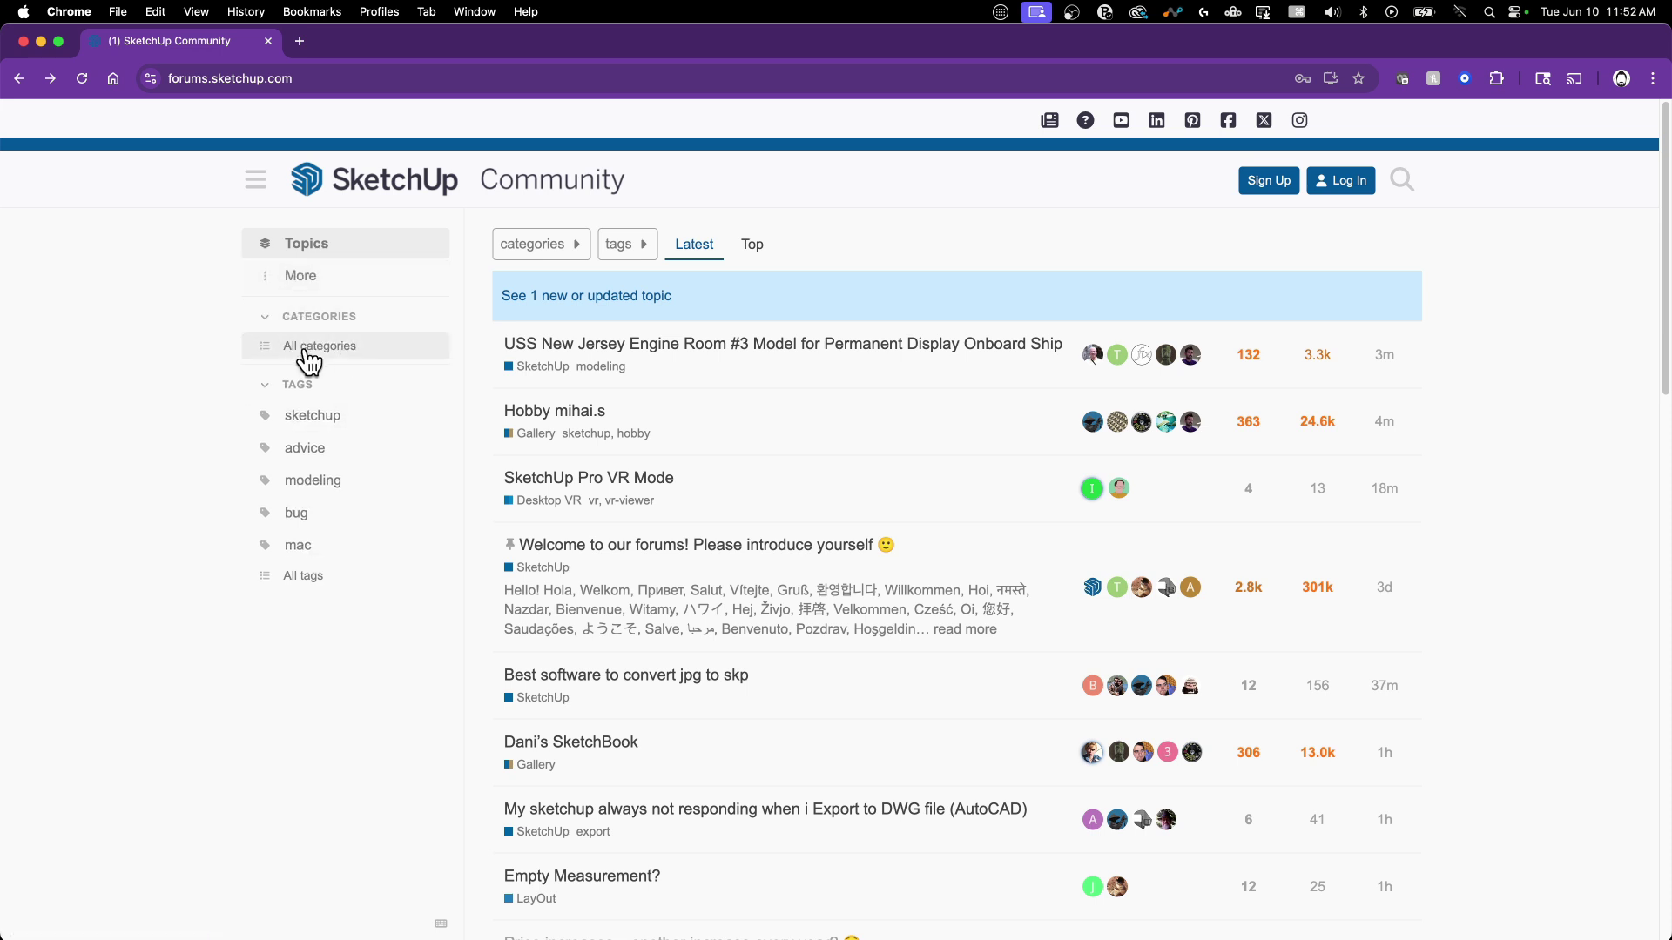
Look over All categories, then open the LayOut category's topic list
left_click(308, 348)
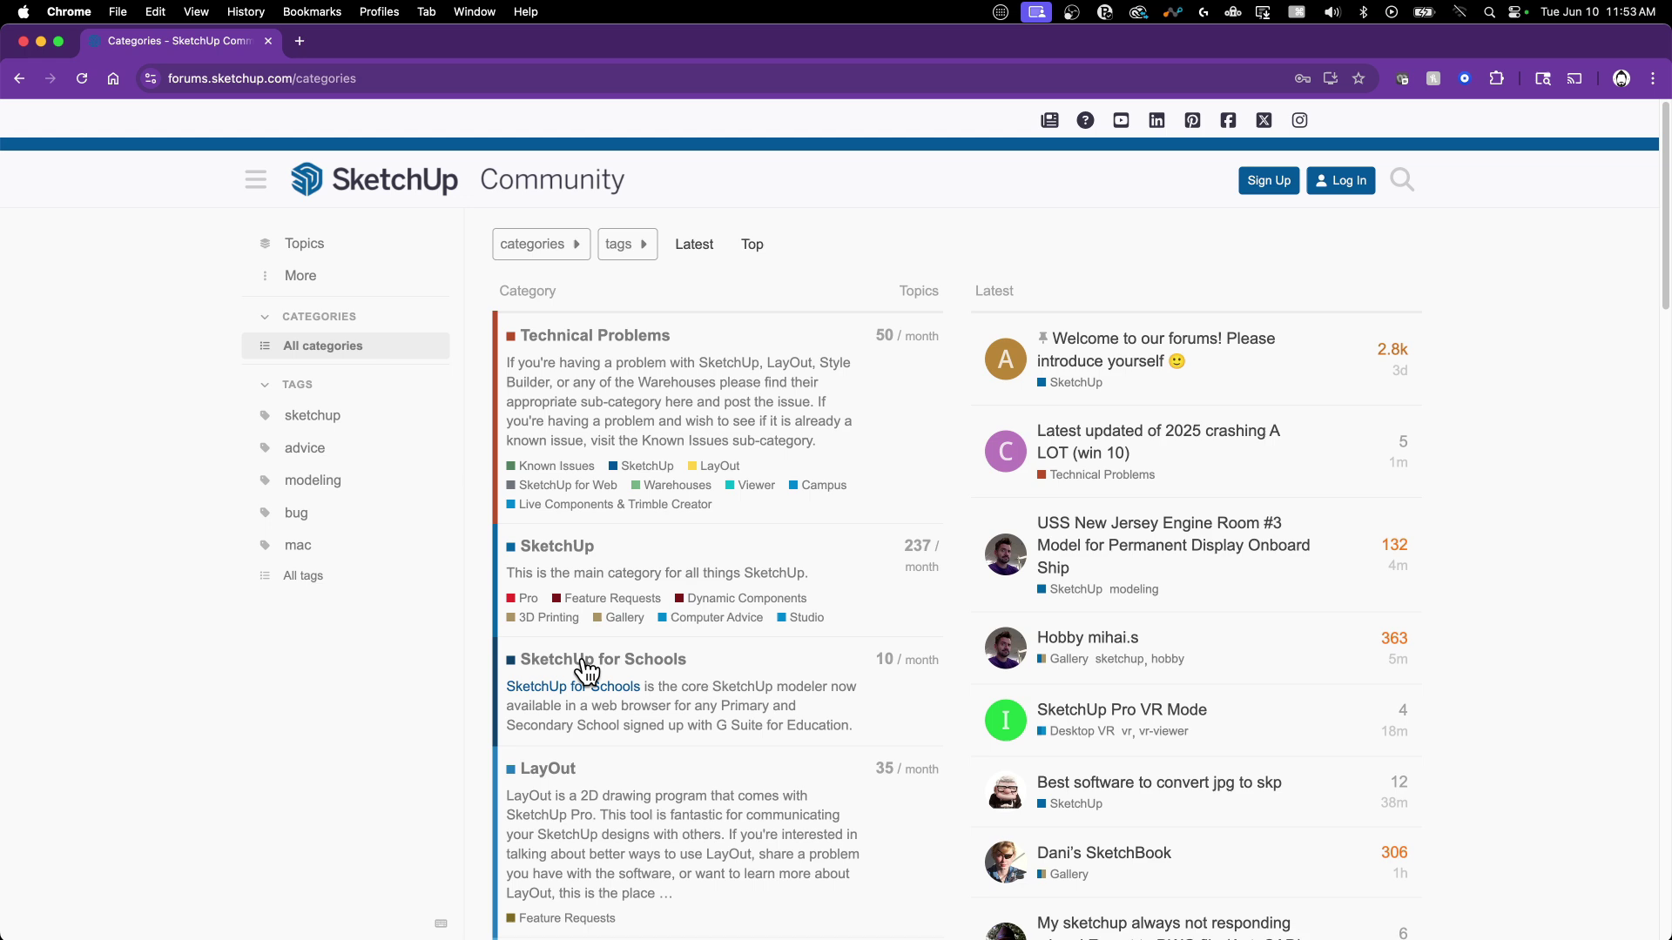
scroll(586, 688, "down", 3)
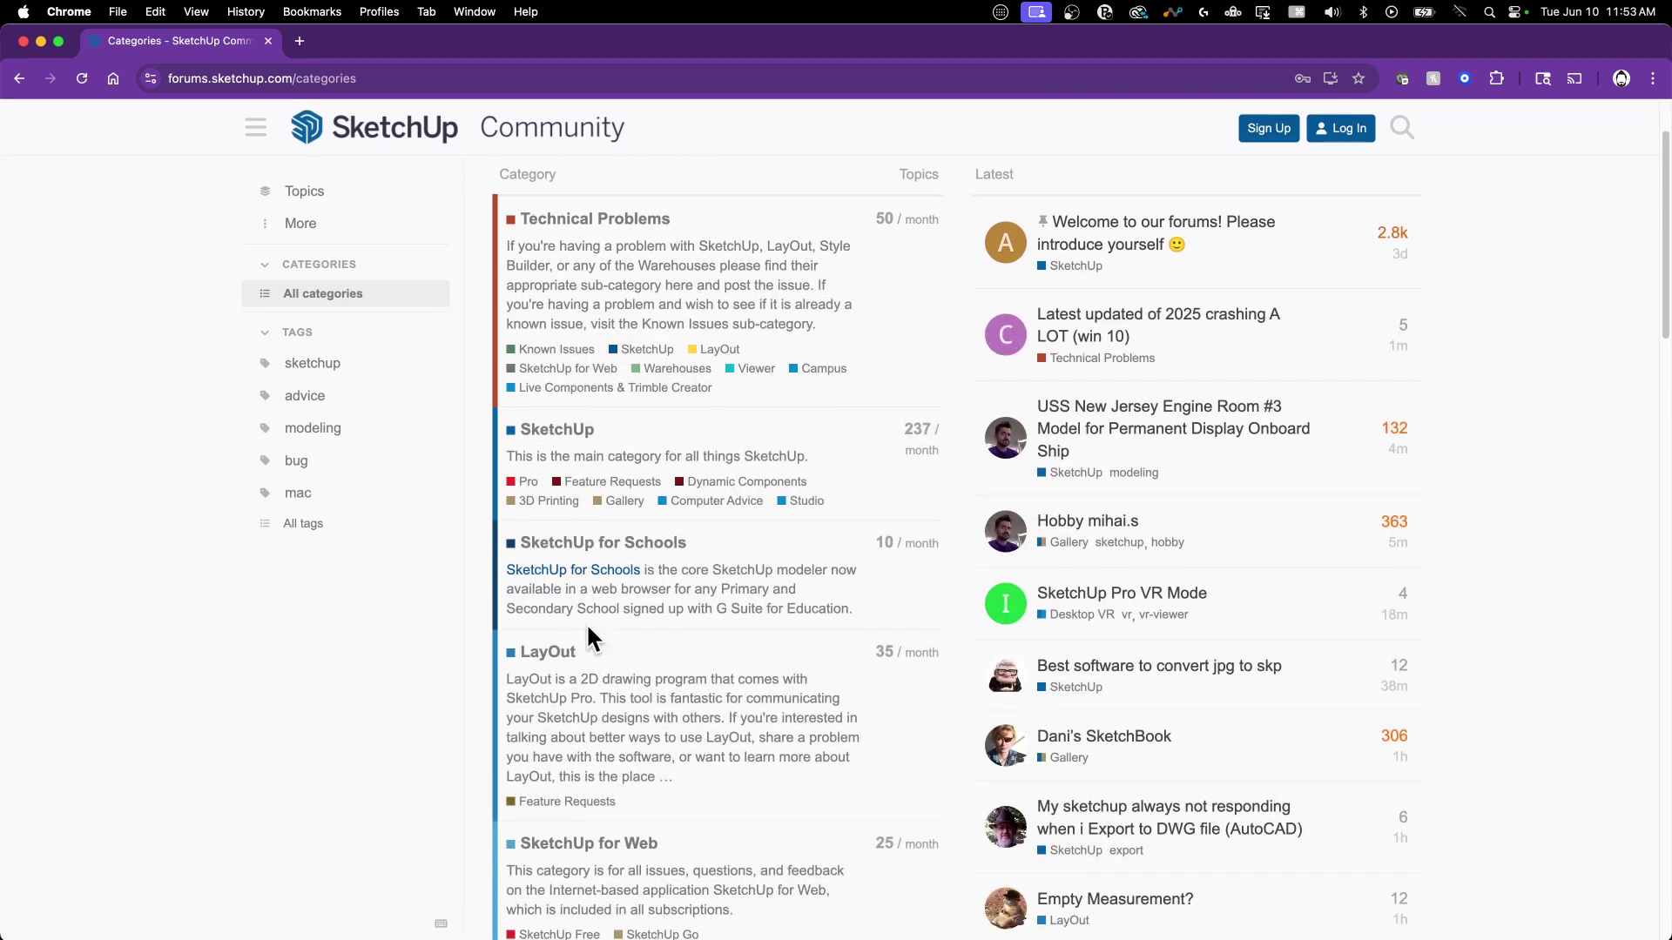
scroll(556, 690, "down", 4)
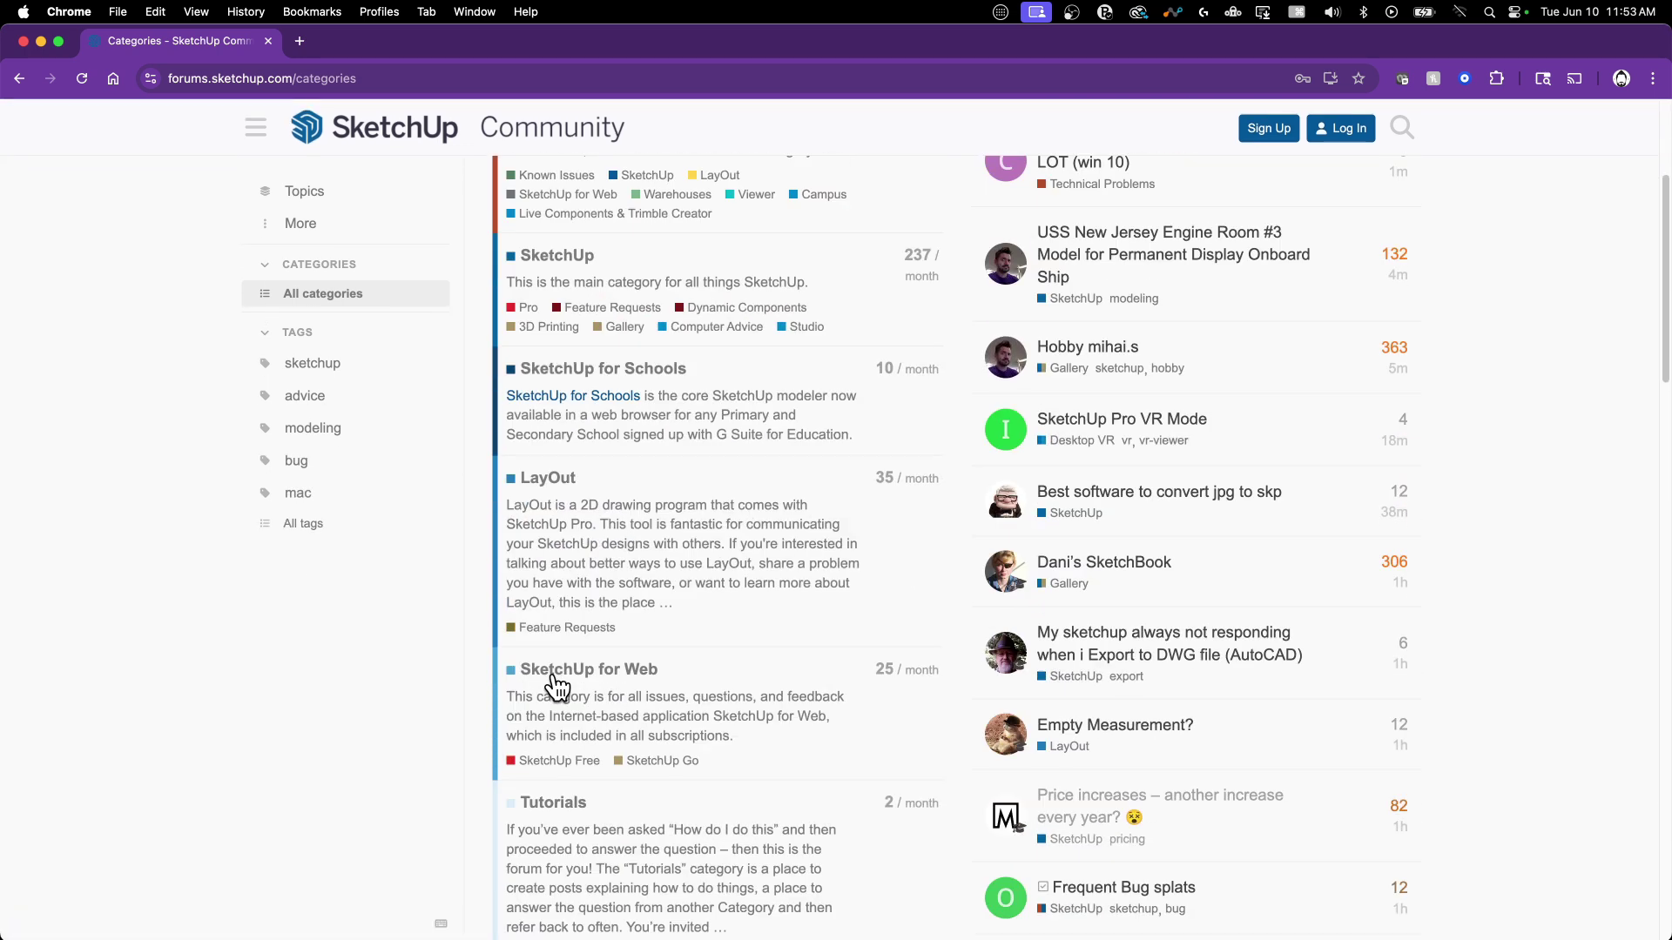
left_click(548, 479)
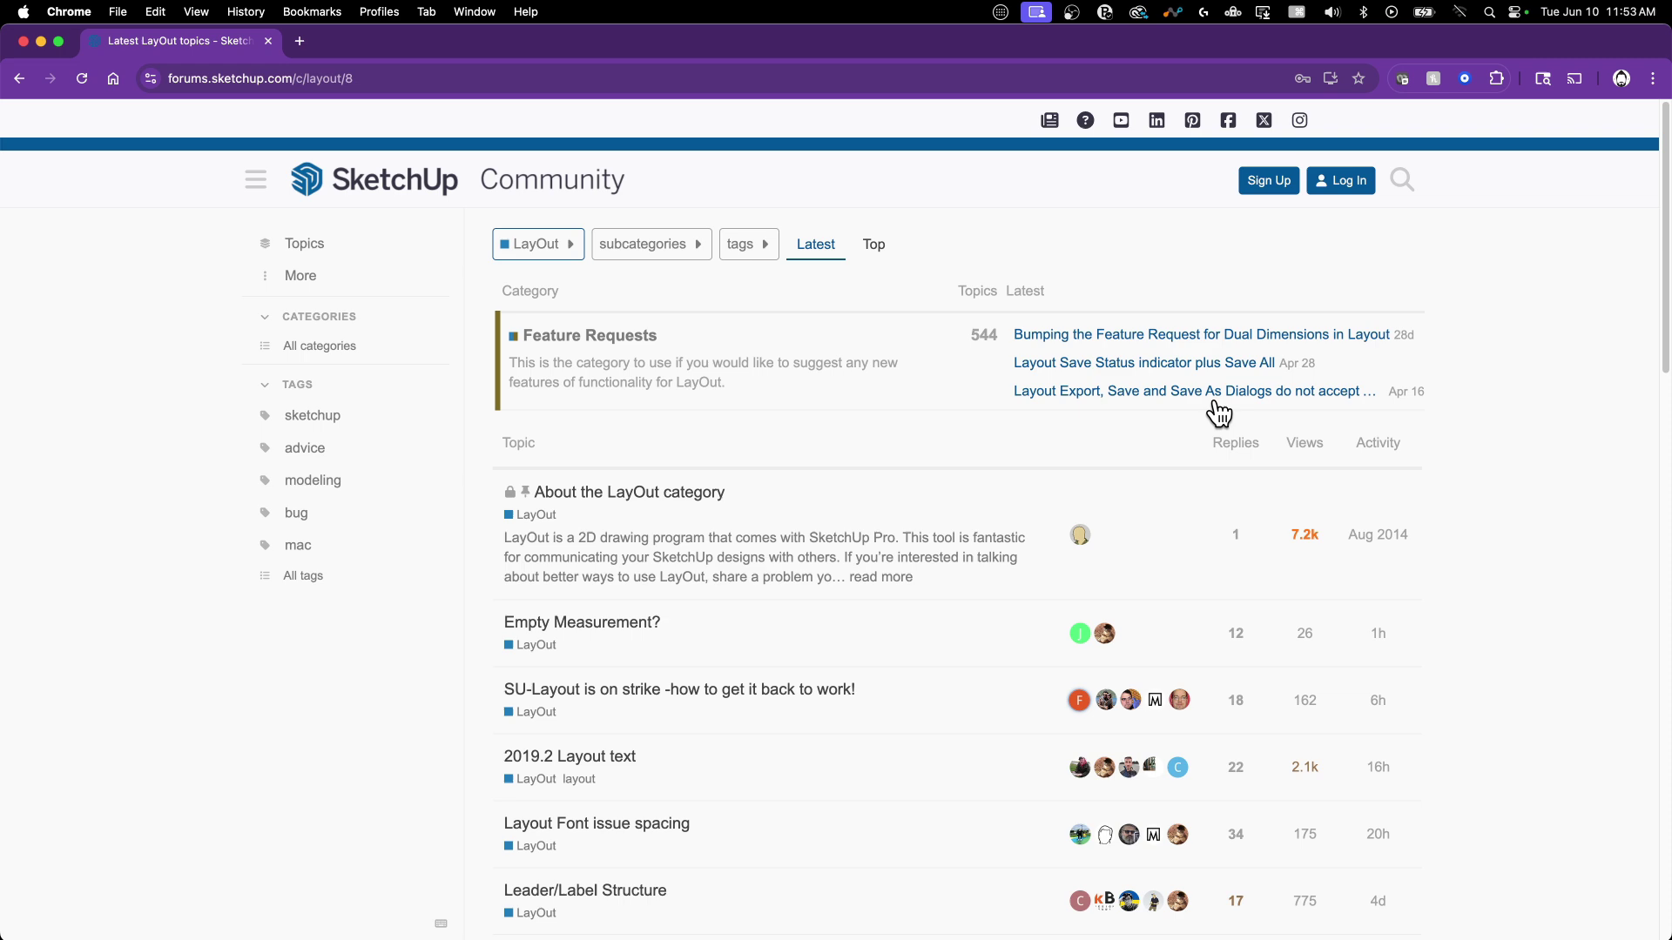
left_click(621, 637)
scroll(545, 522, "down", 3)
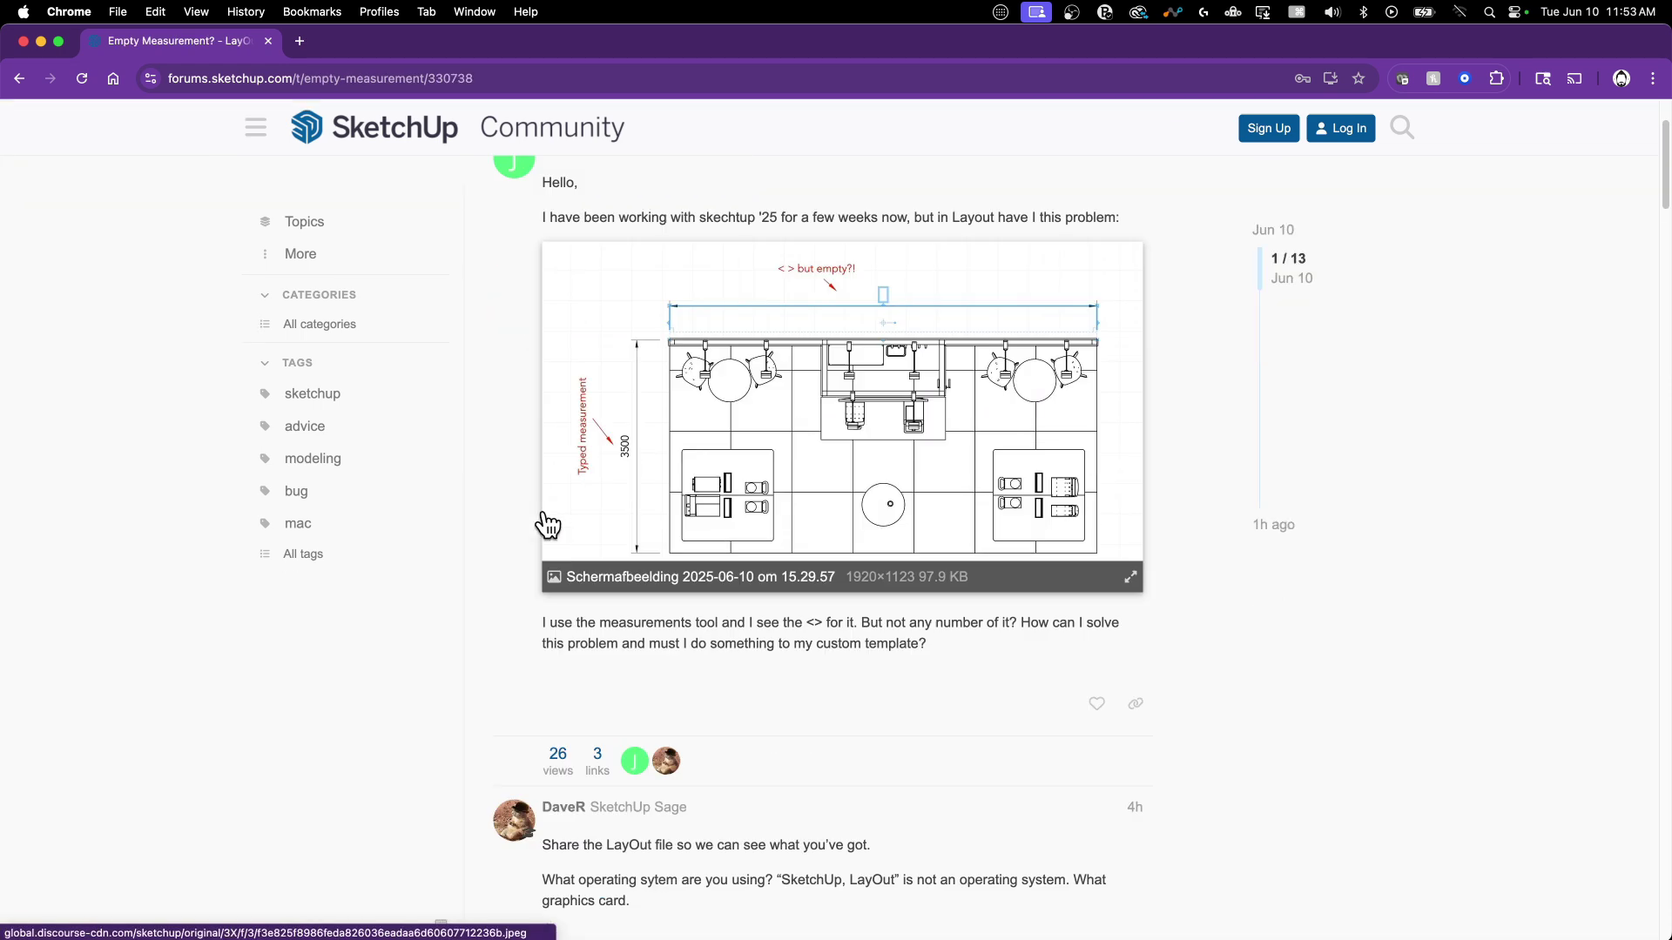
scroll(411, 547, "down", 6)
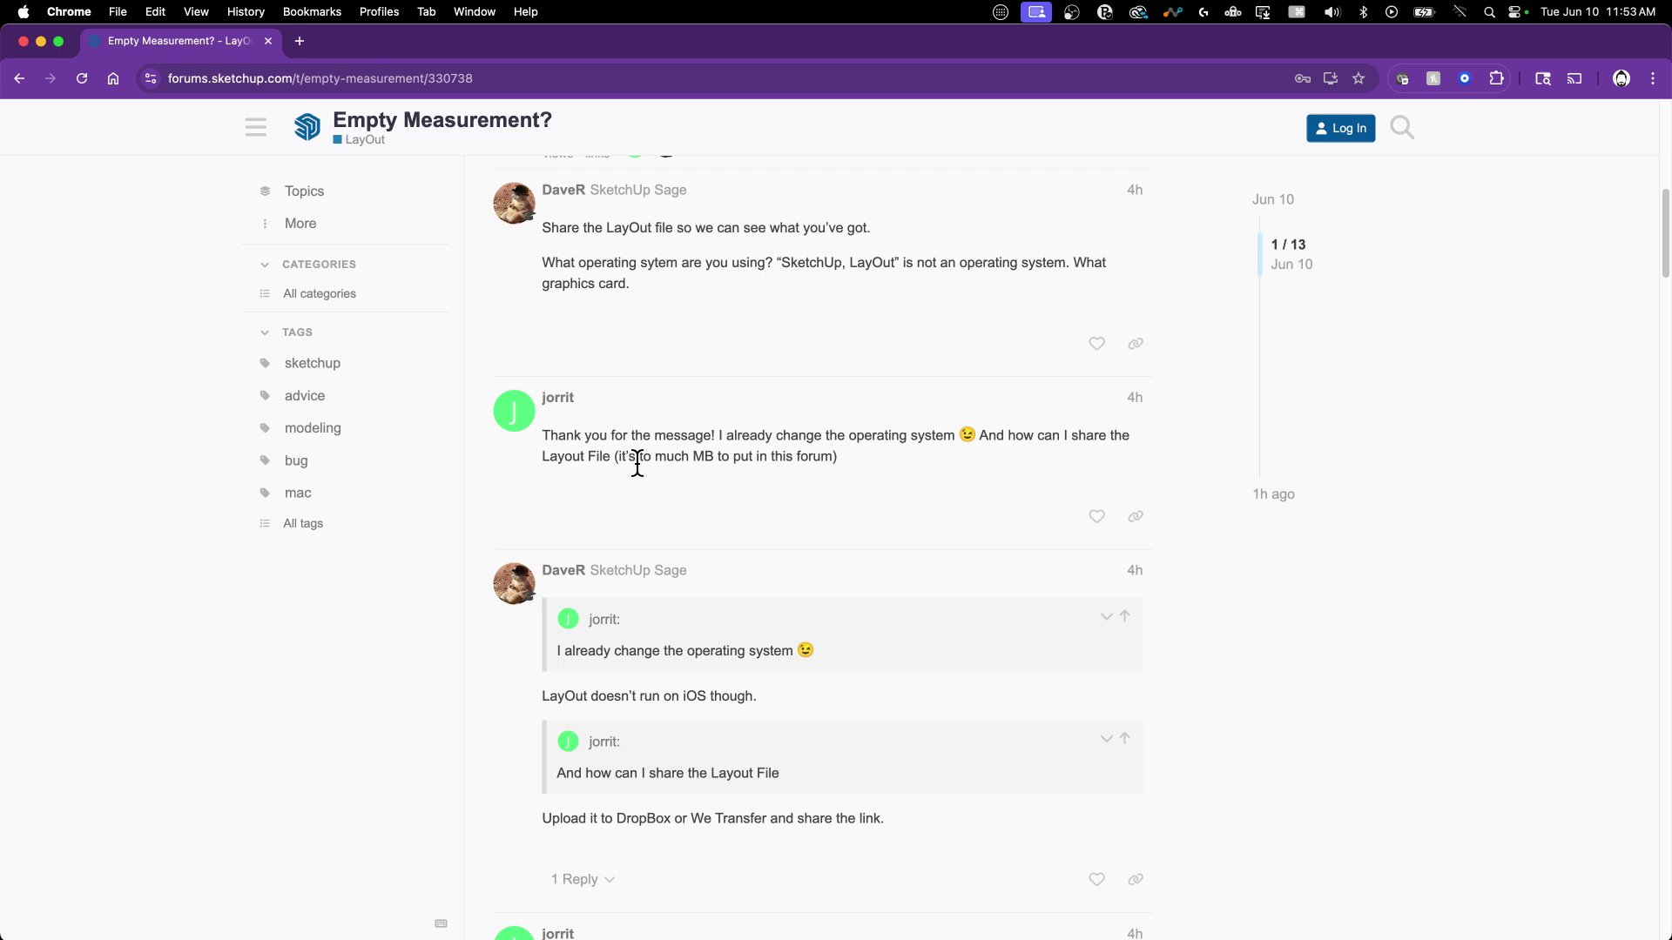
scroll(875, 557, "down", 9)
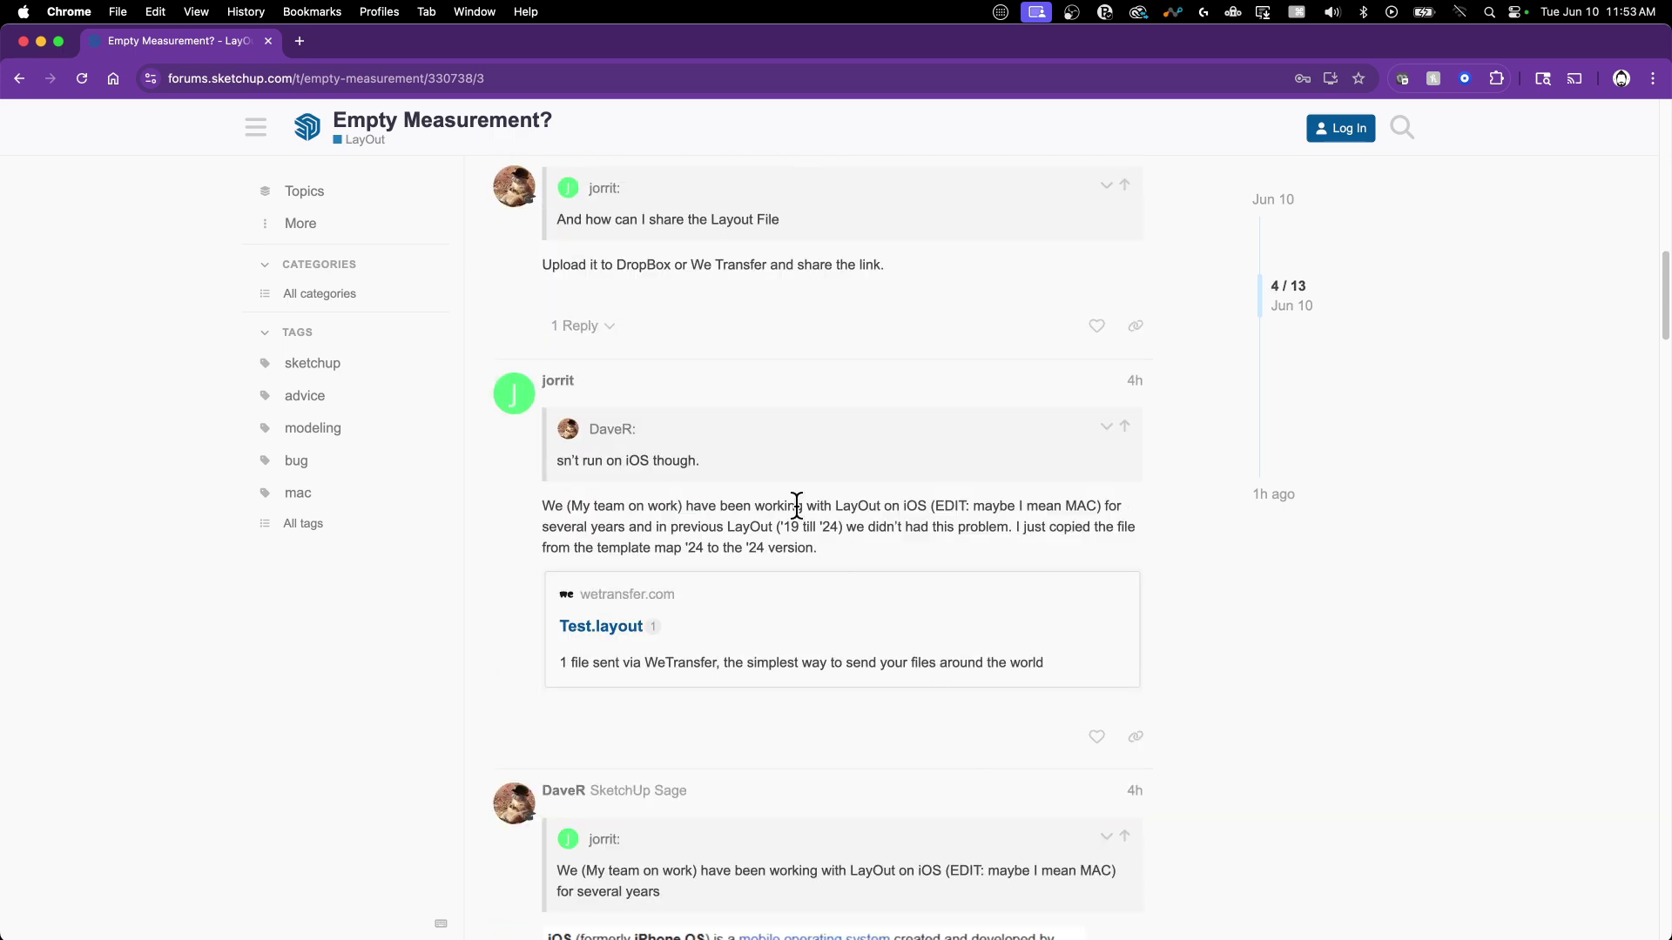
scroll(639, 616, "down", 8)
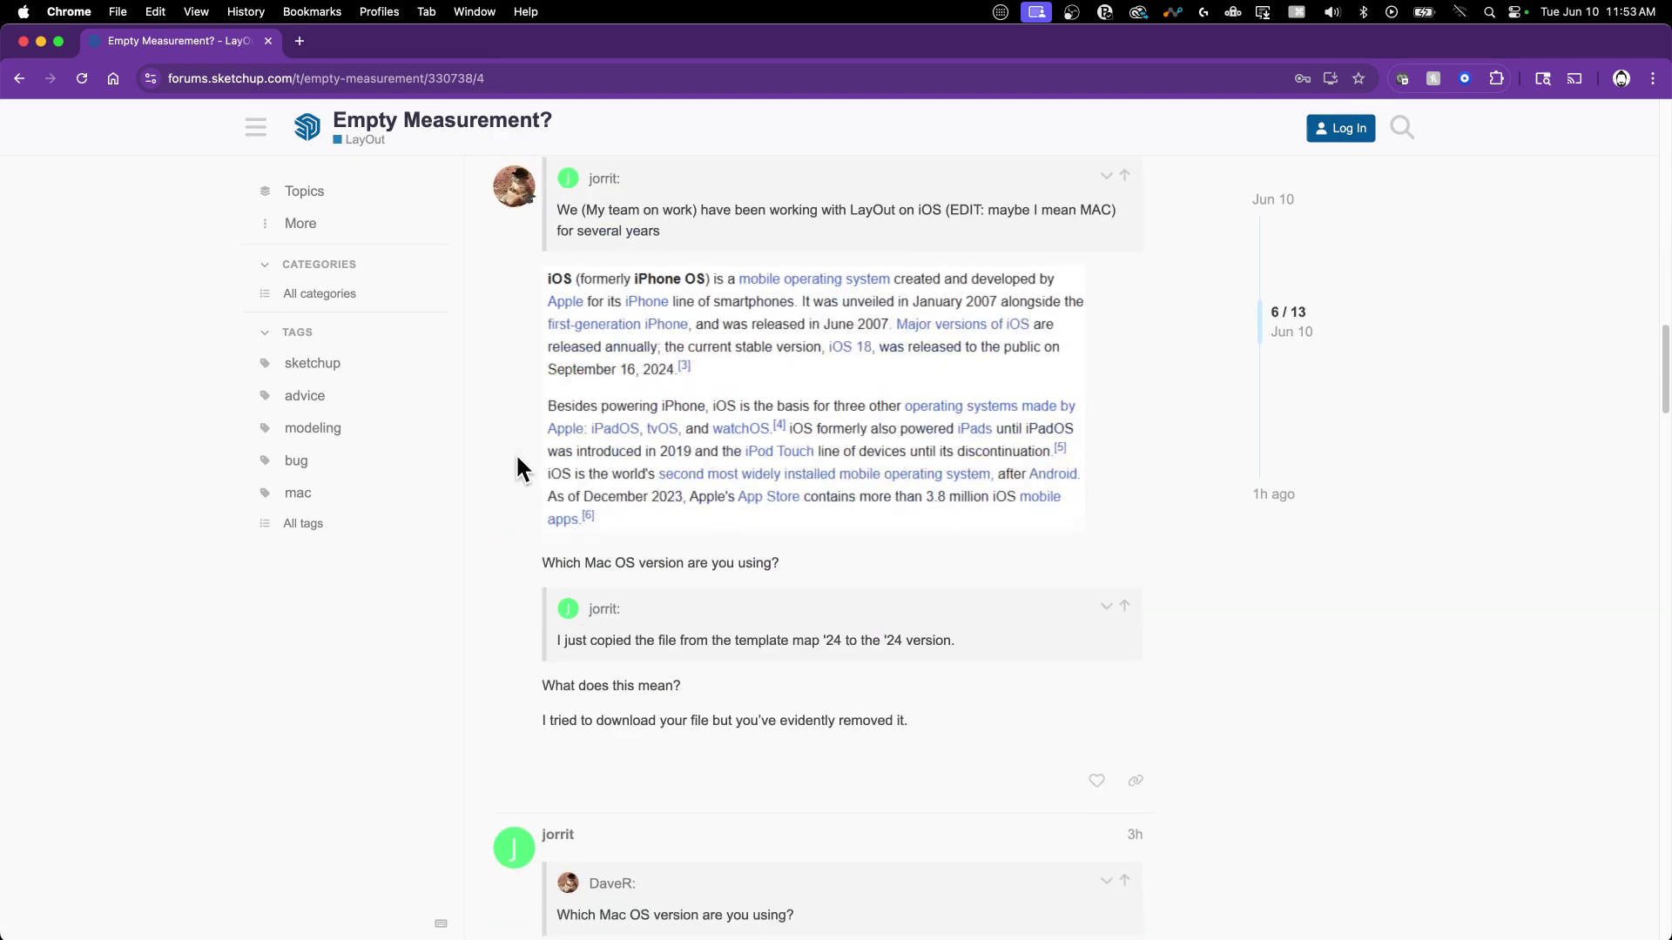
scroll(758, 488, "down", 5)
key("super+bracketleft")
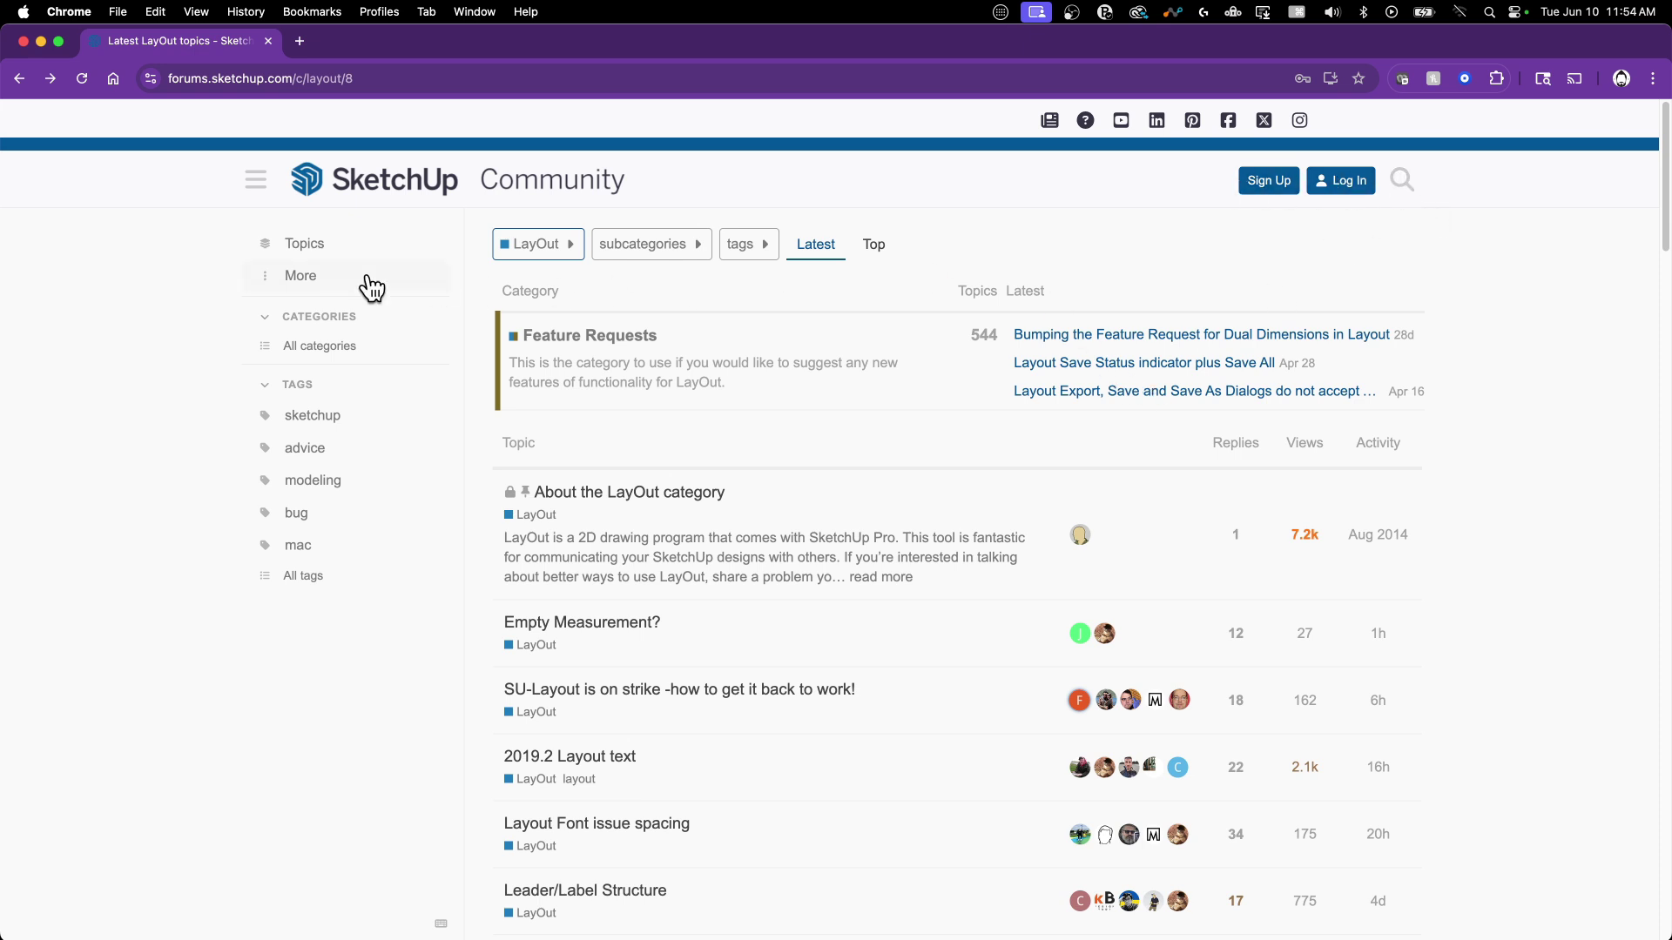
Search the forum for 'how does autotext work' and open the full results page
left_click(1403, 190)
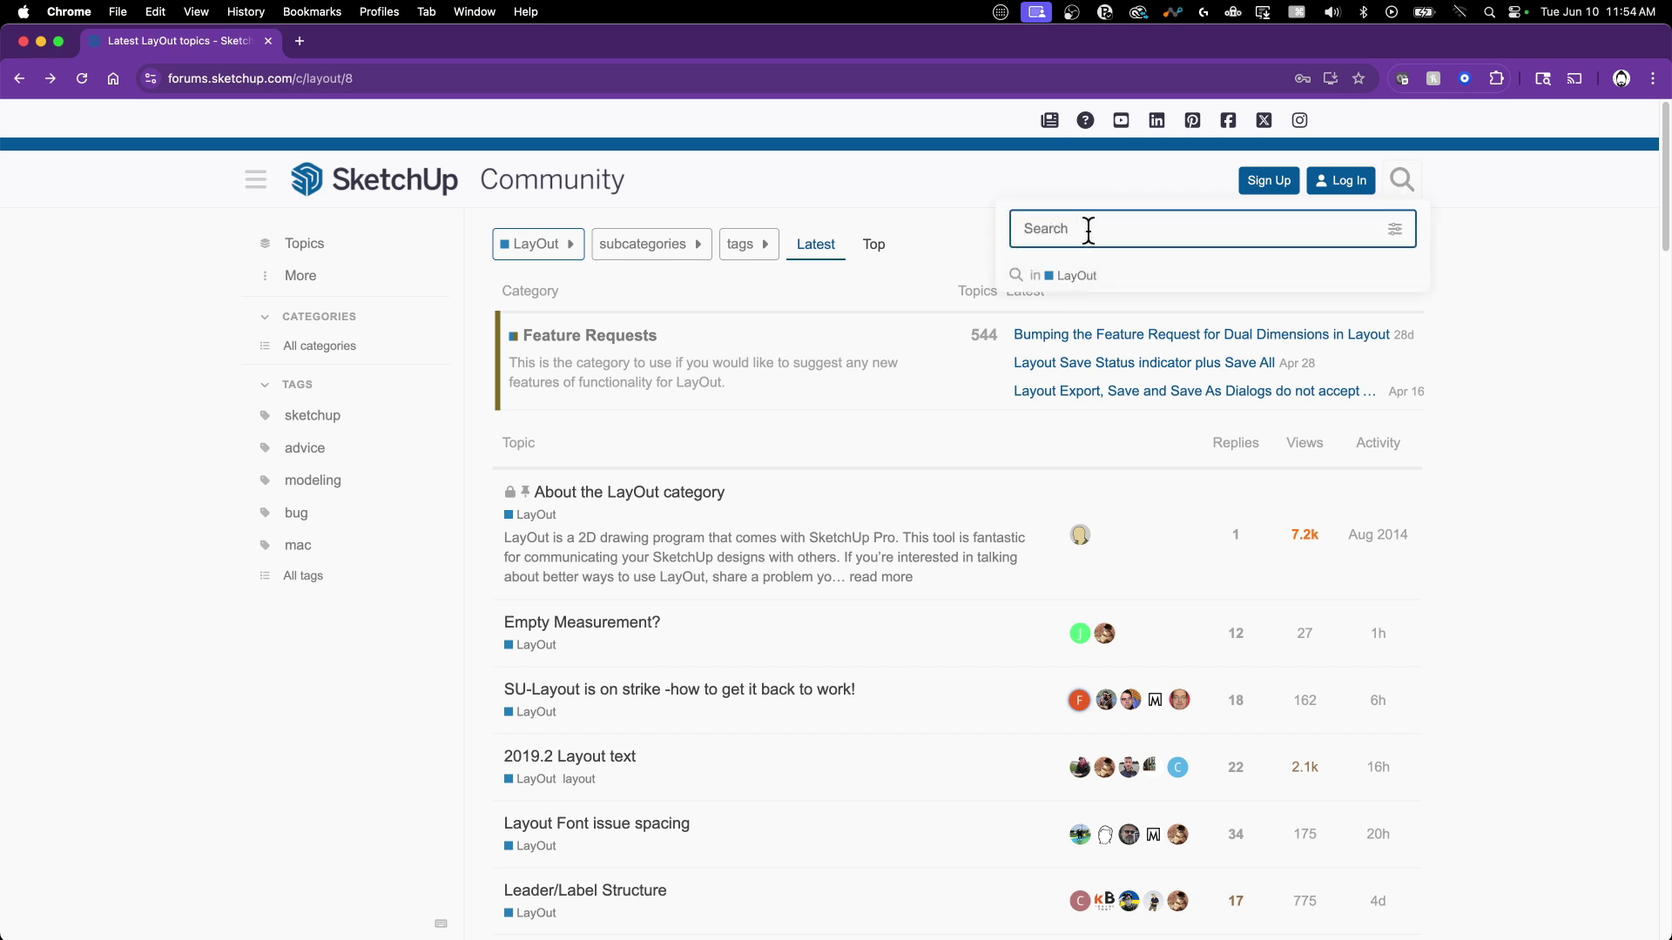
type("how doe")
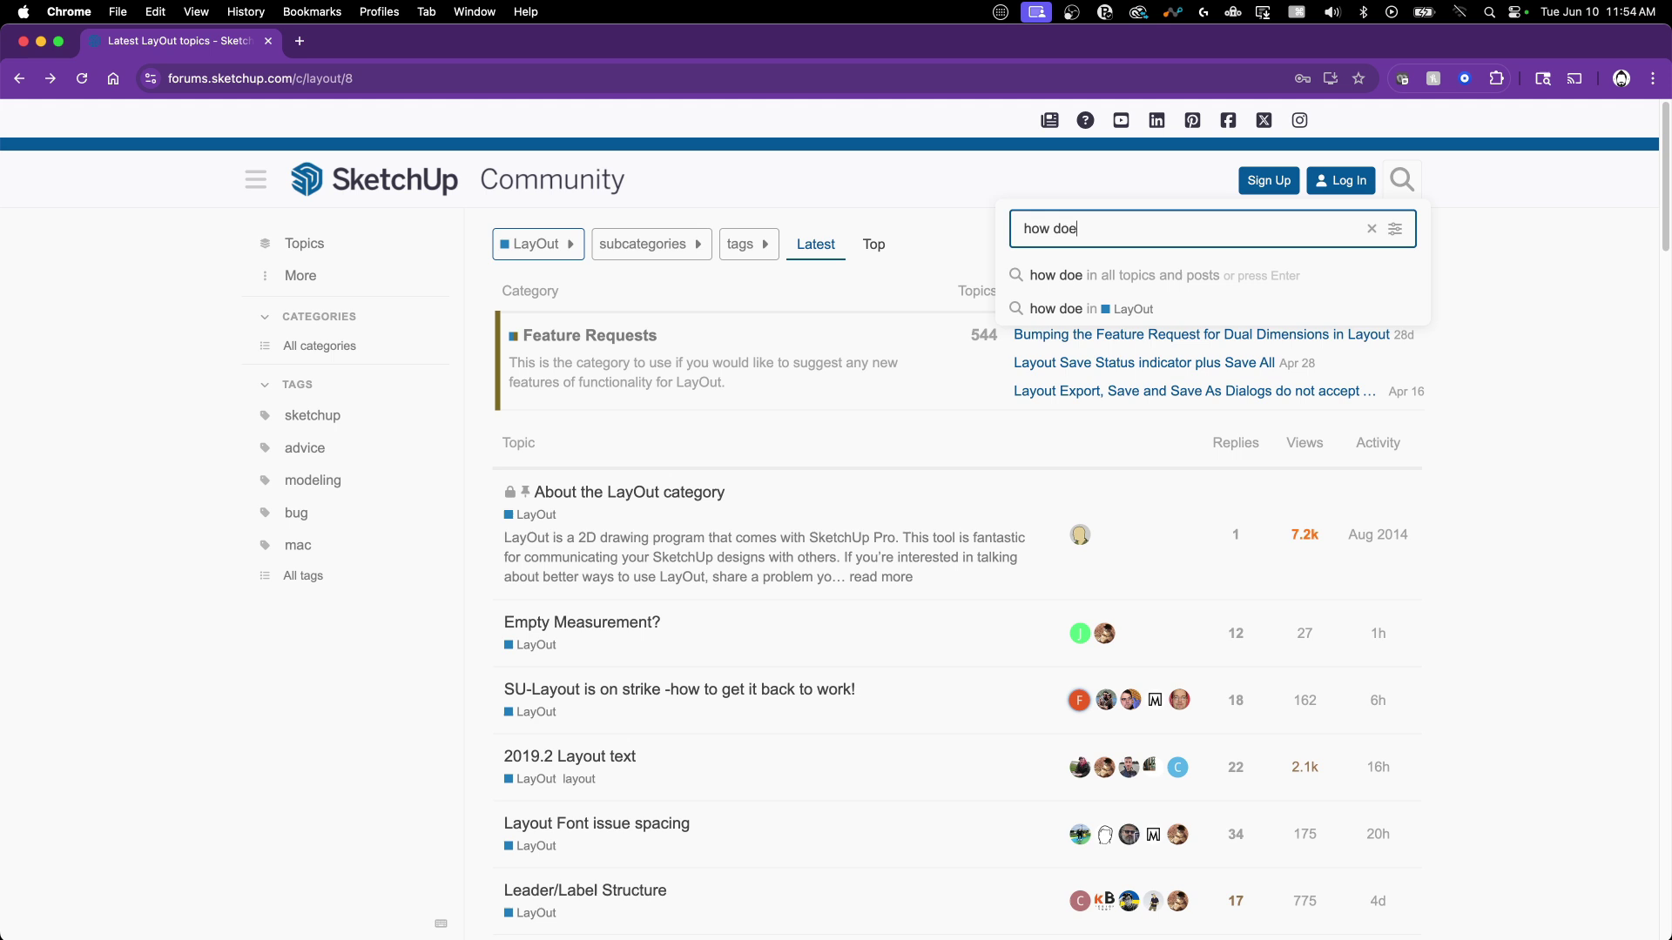
type("s autotext work")
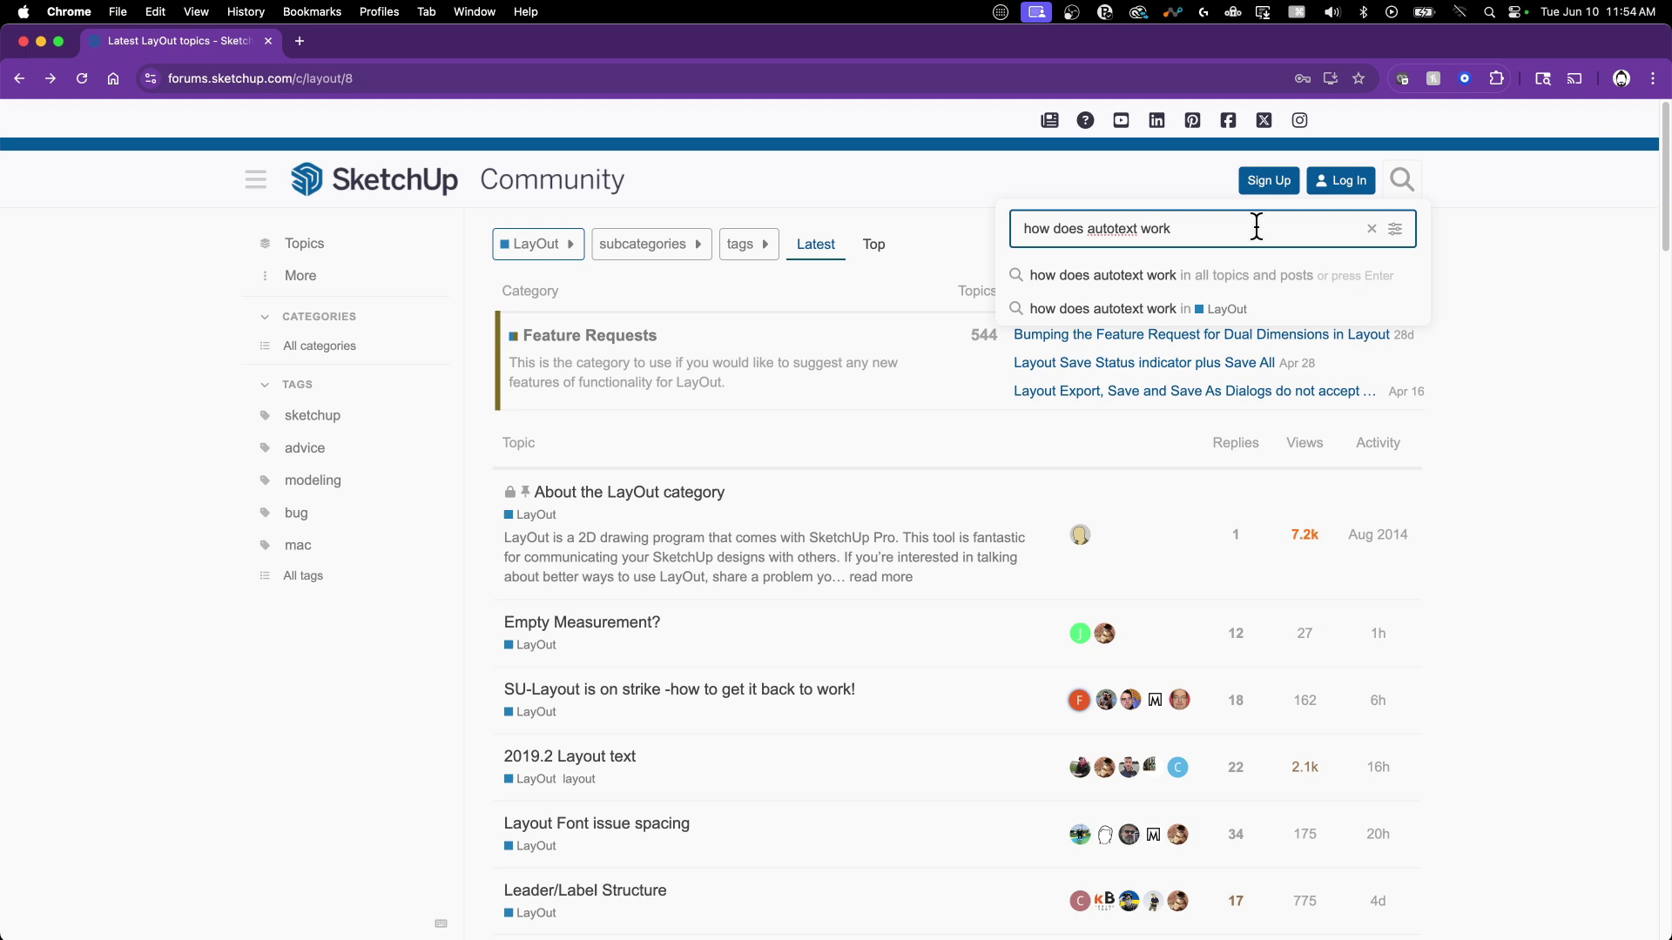
key("Return")
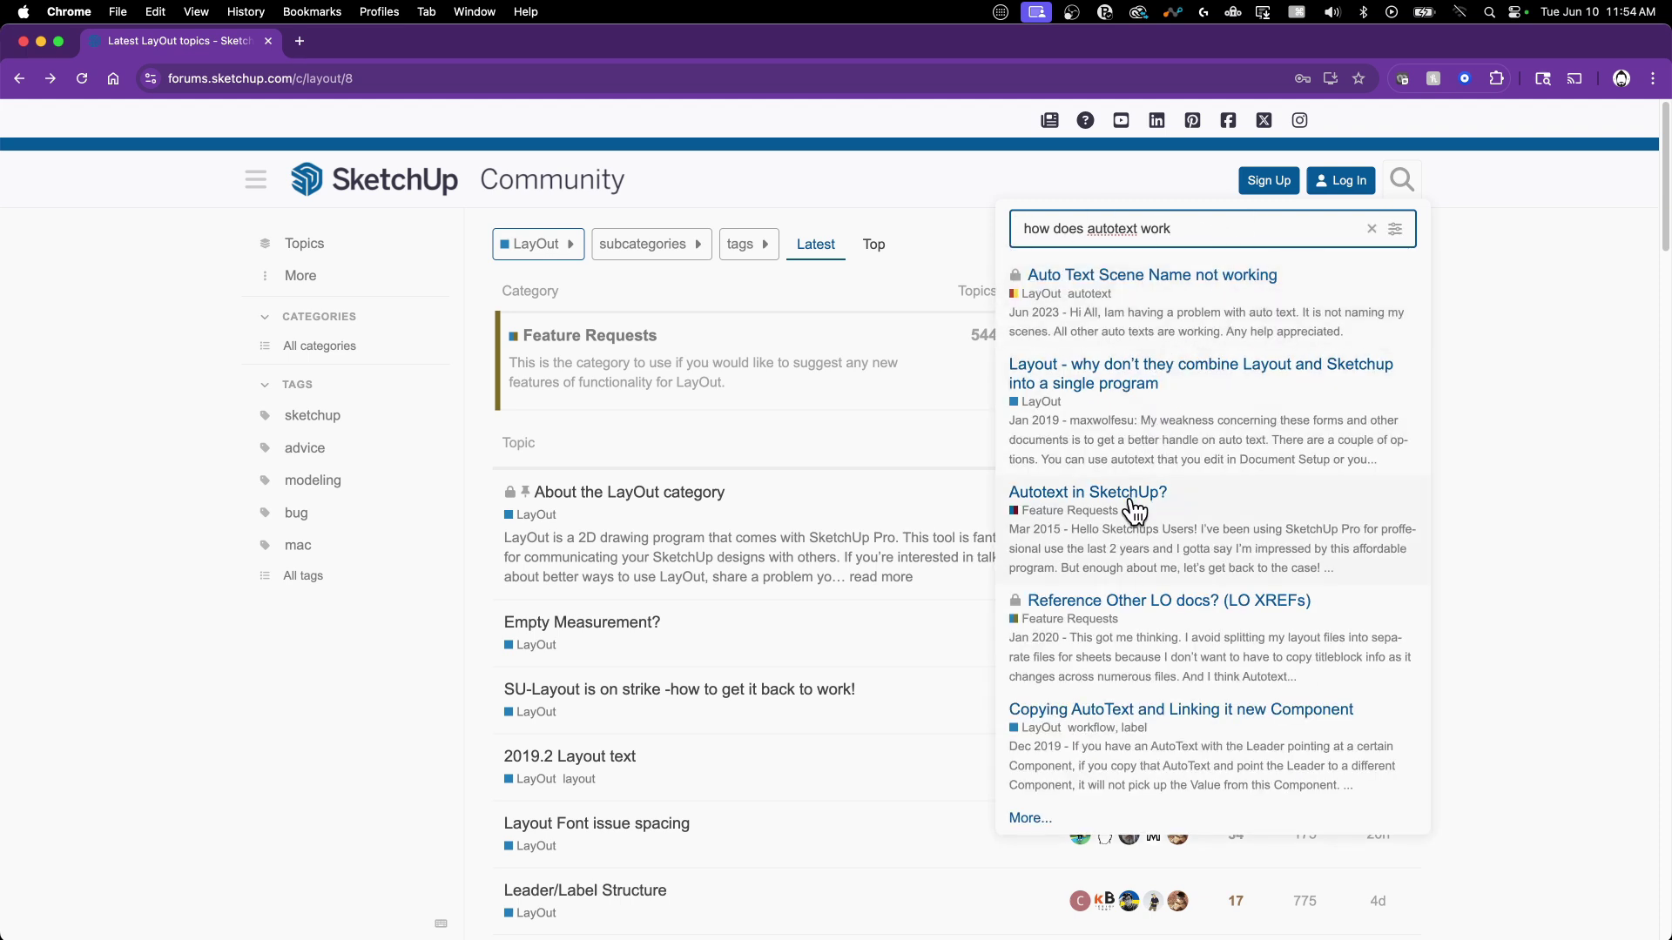
scroll(1132, 521, "down", 1)
scroll(1071, 609, "up", 1)
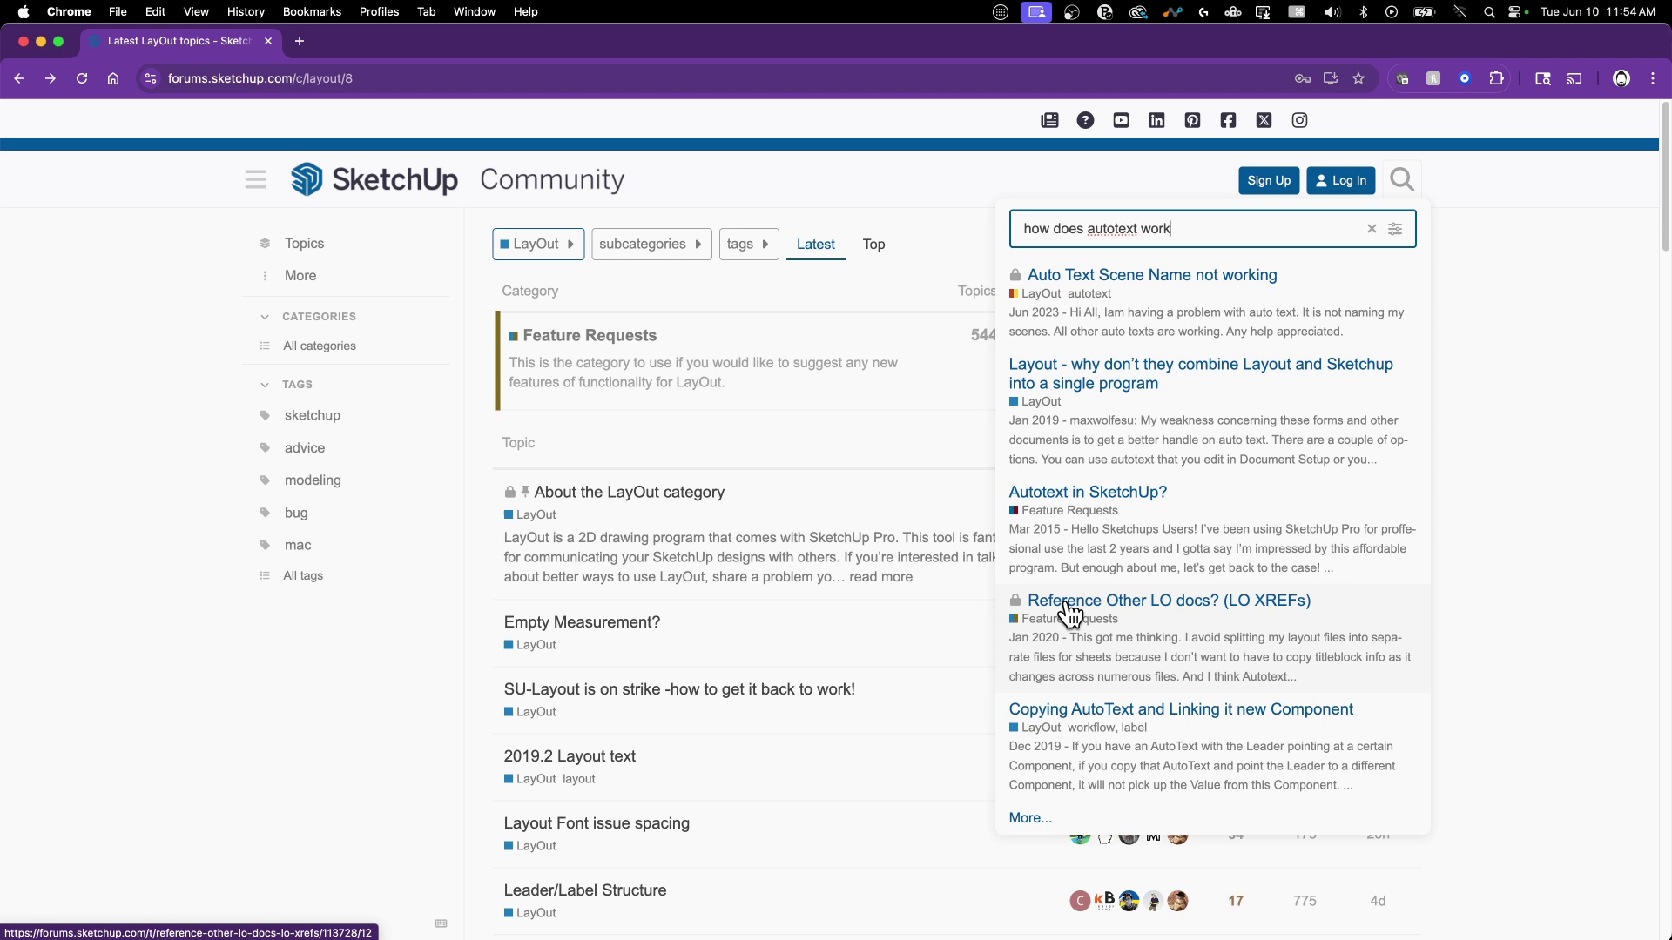
left_click(1396, 228)
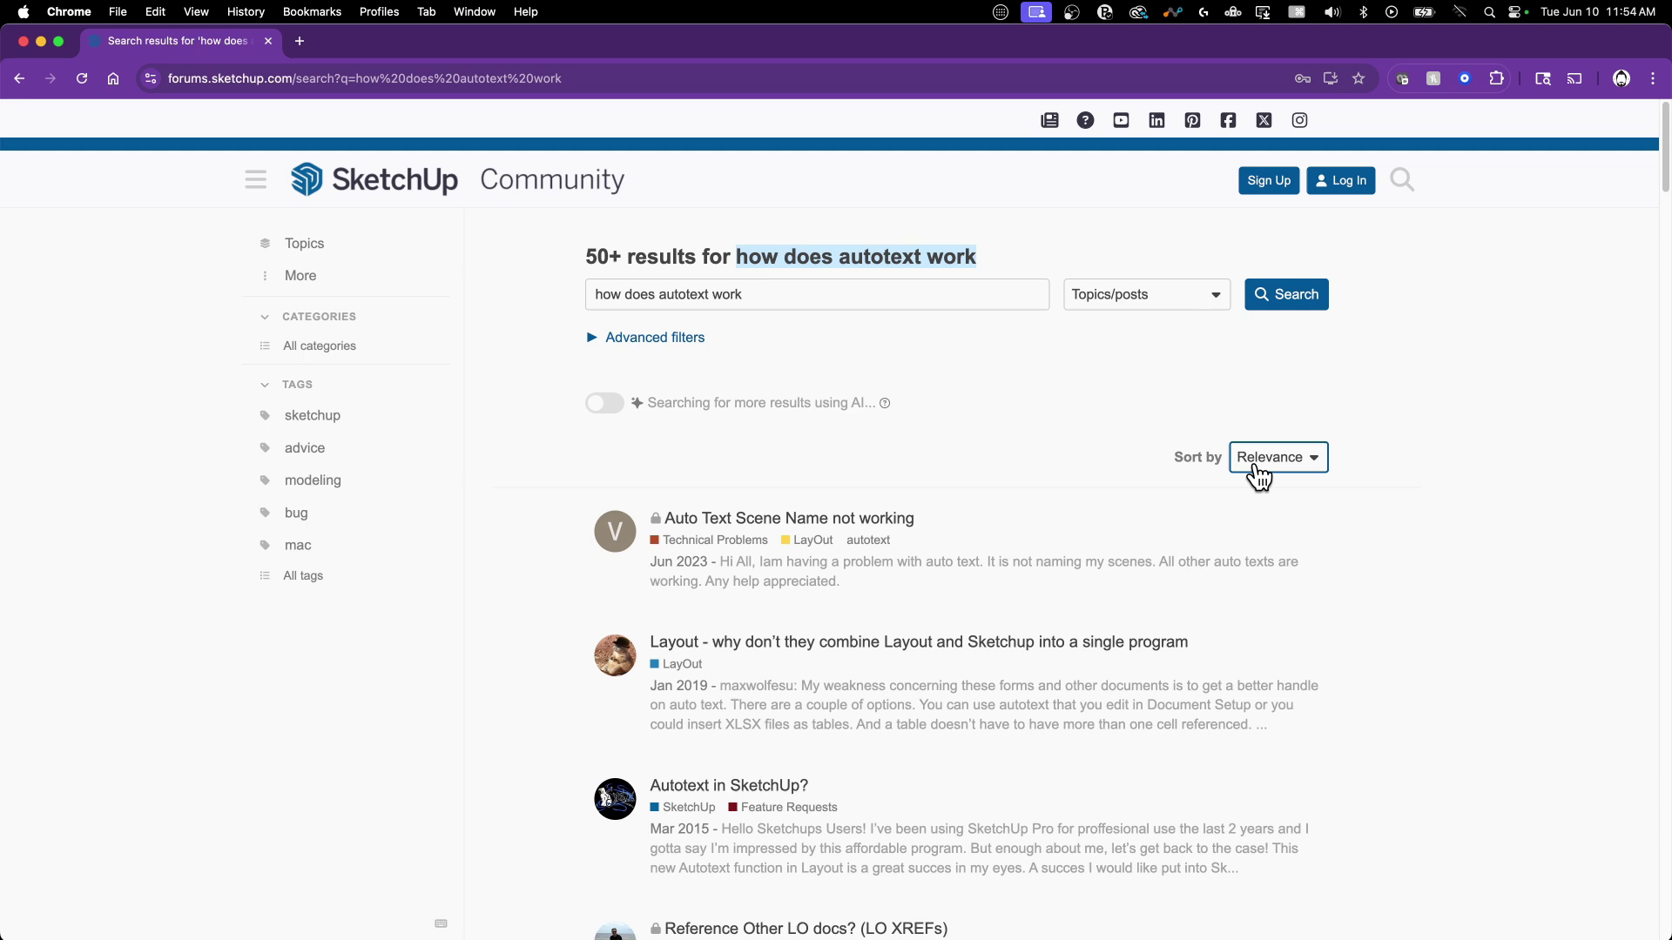
Sort the autotext search results by Latest Post and scroll through them
left_click(1257, 476)
left_click(1273, 527)
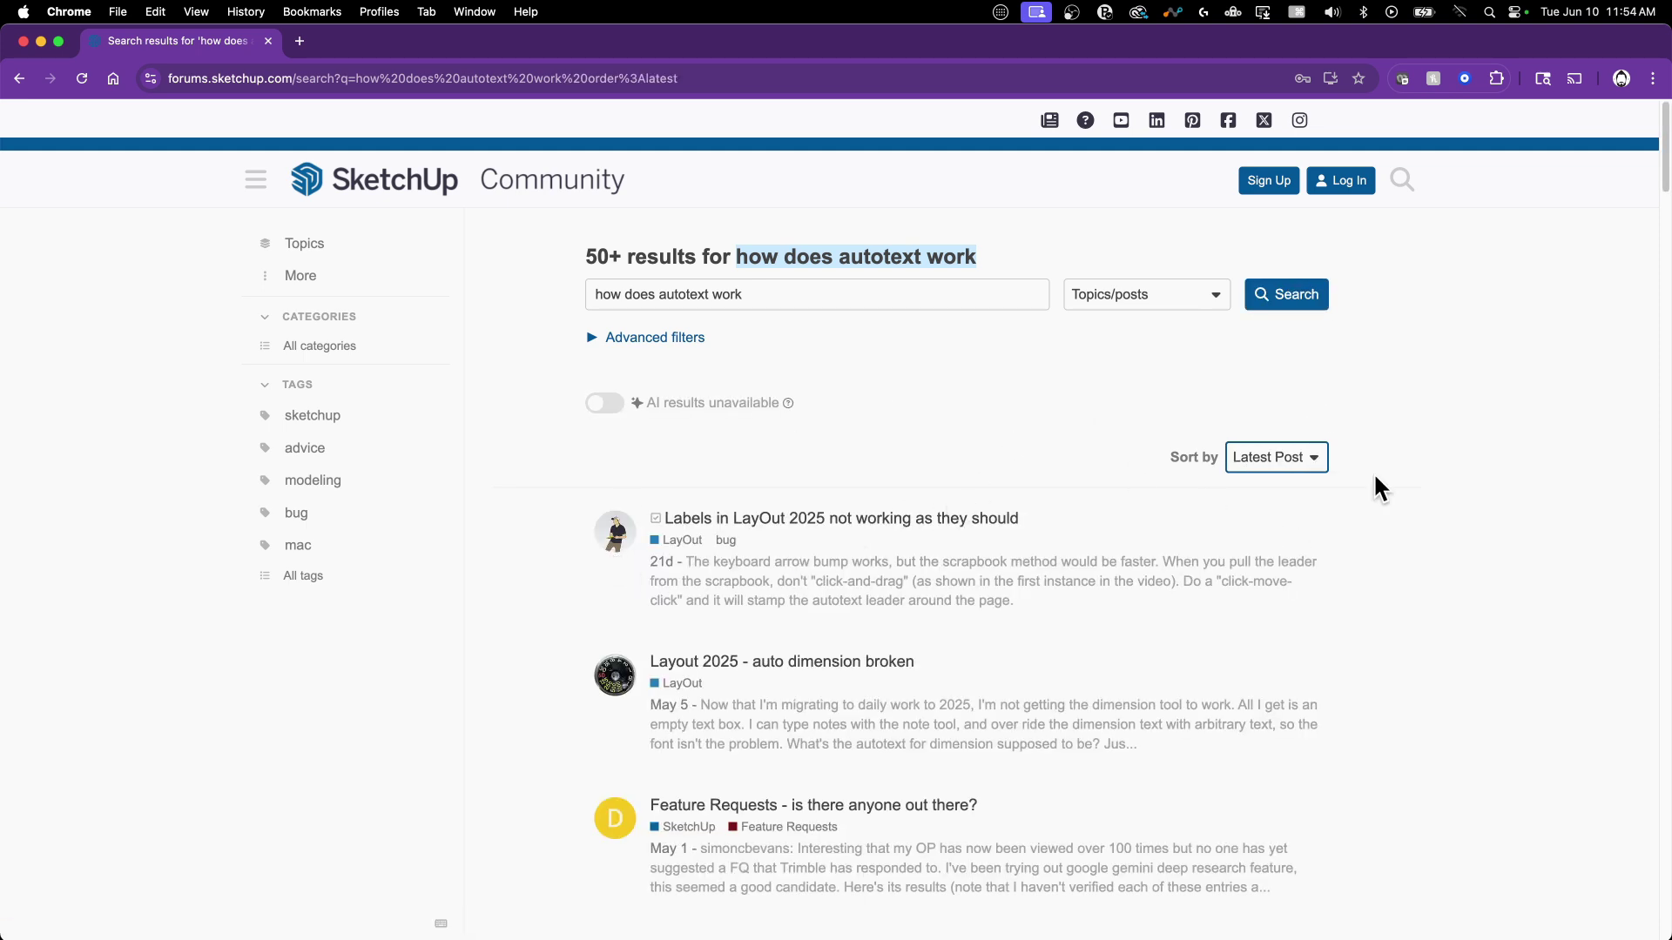
scroll(985, 404, "down", 4)
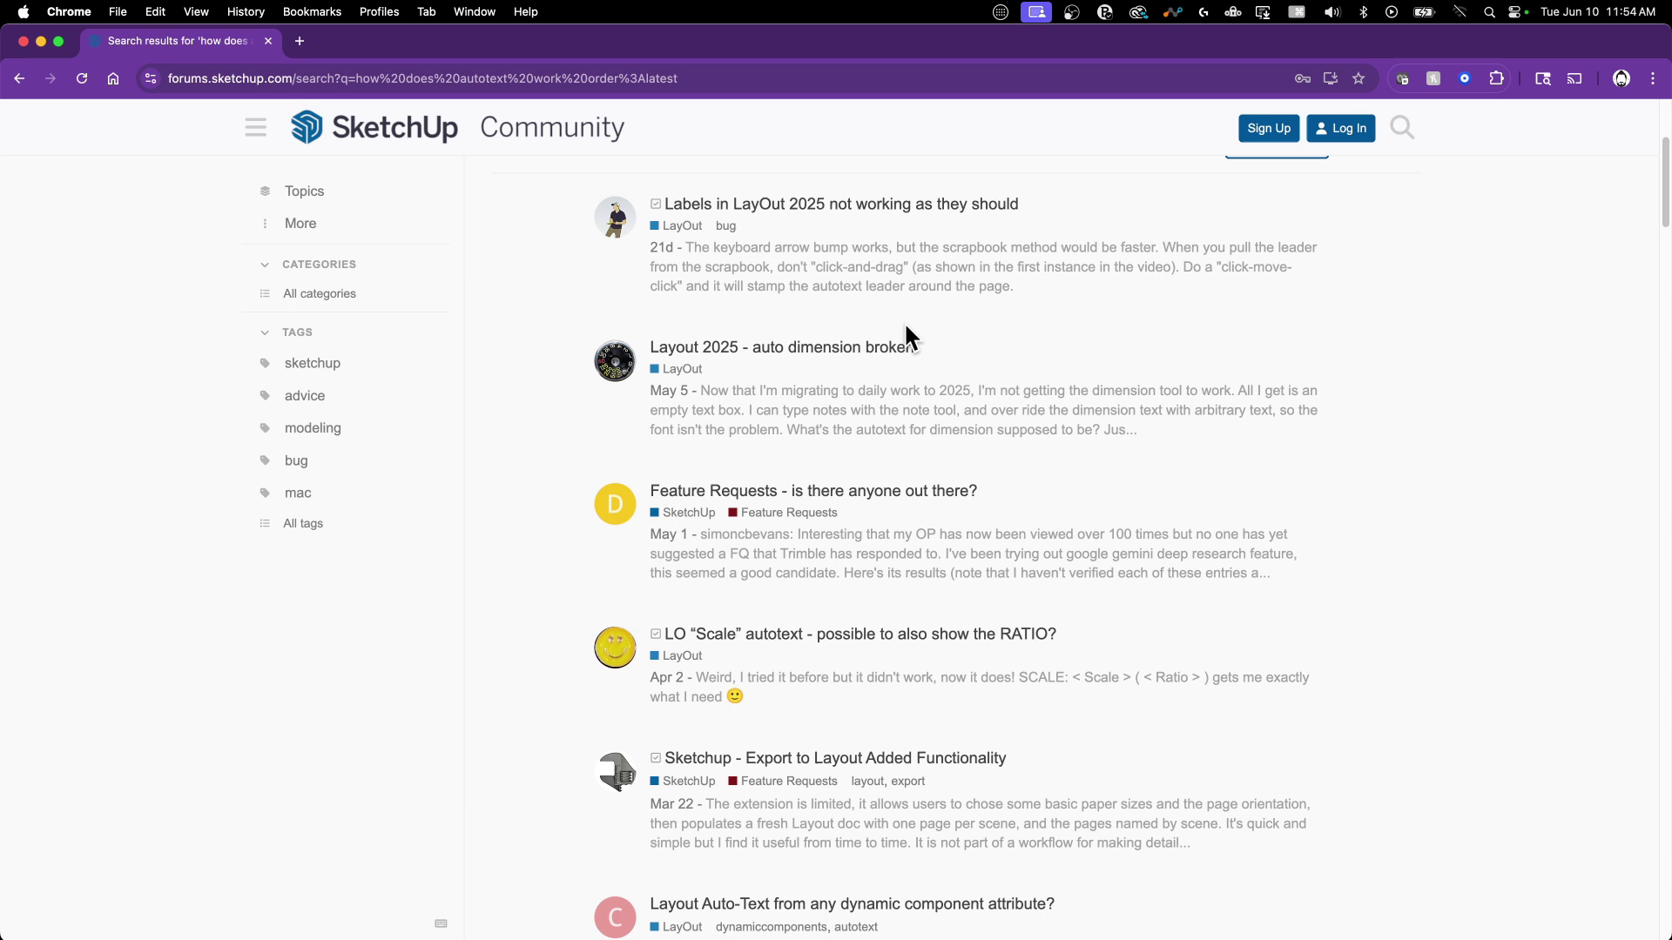
scroll(905, 327, "down", 2)
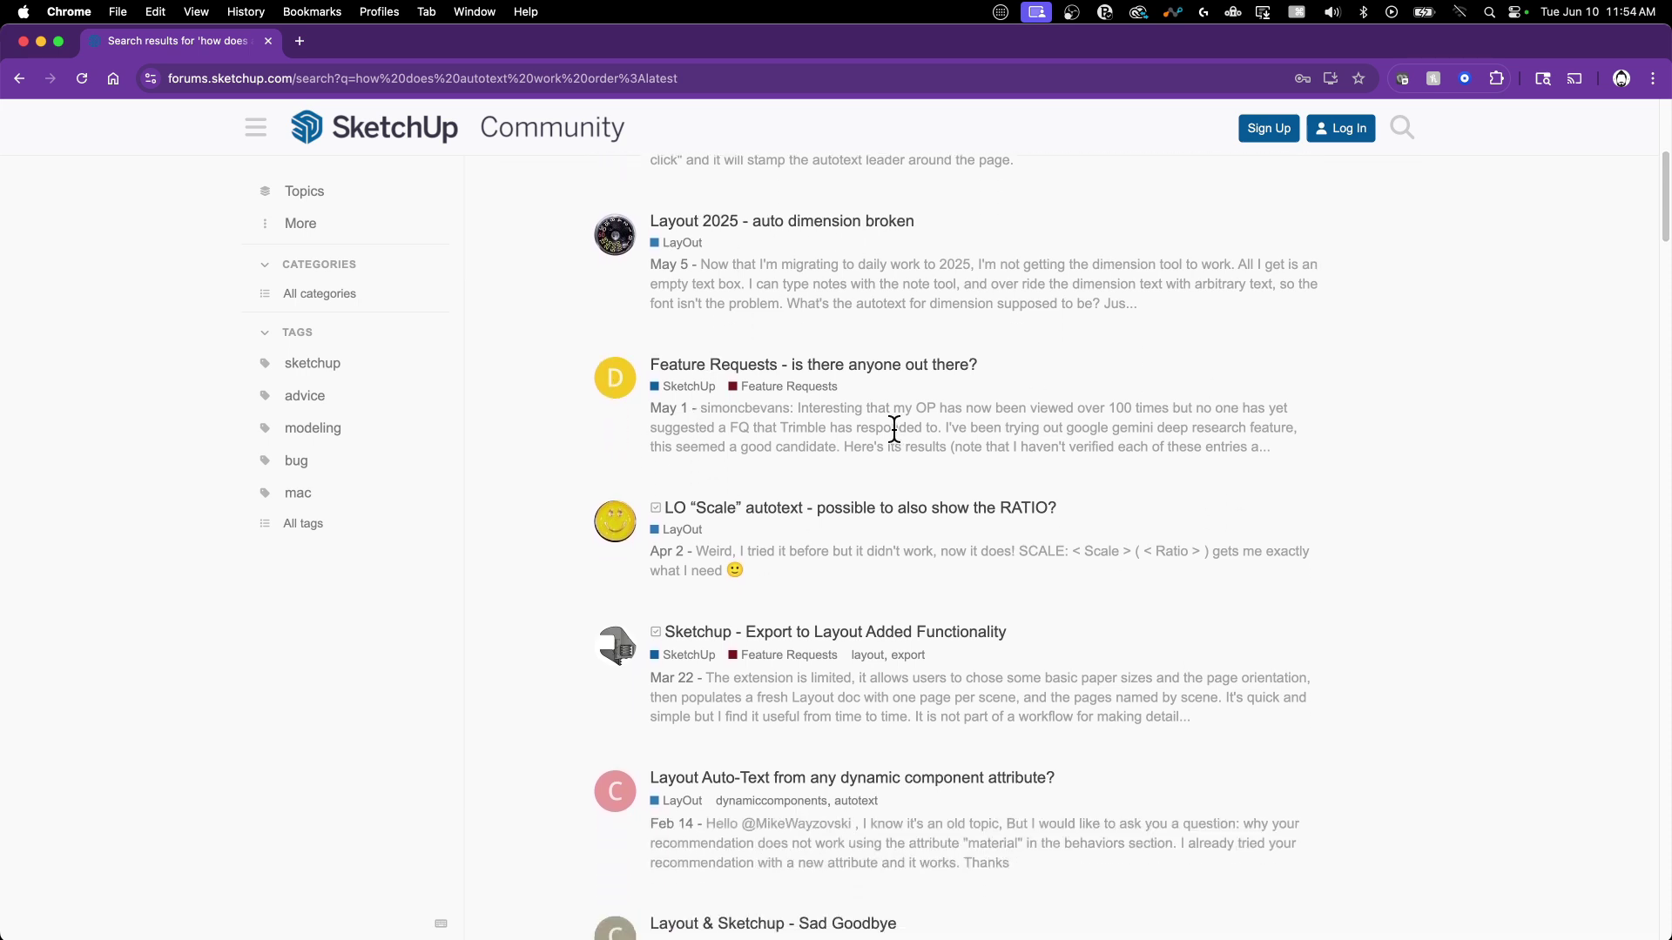
scroll(894, 428, "down", 1)
scroll(929, 769, "down", 1)
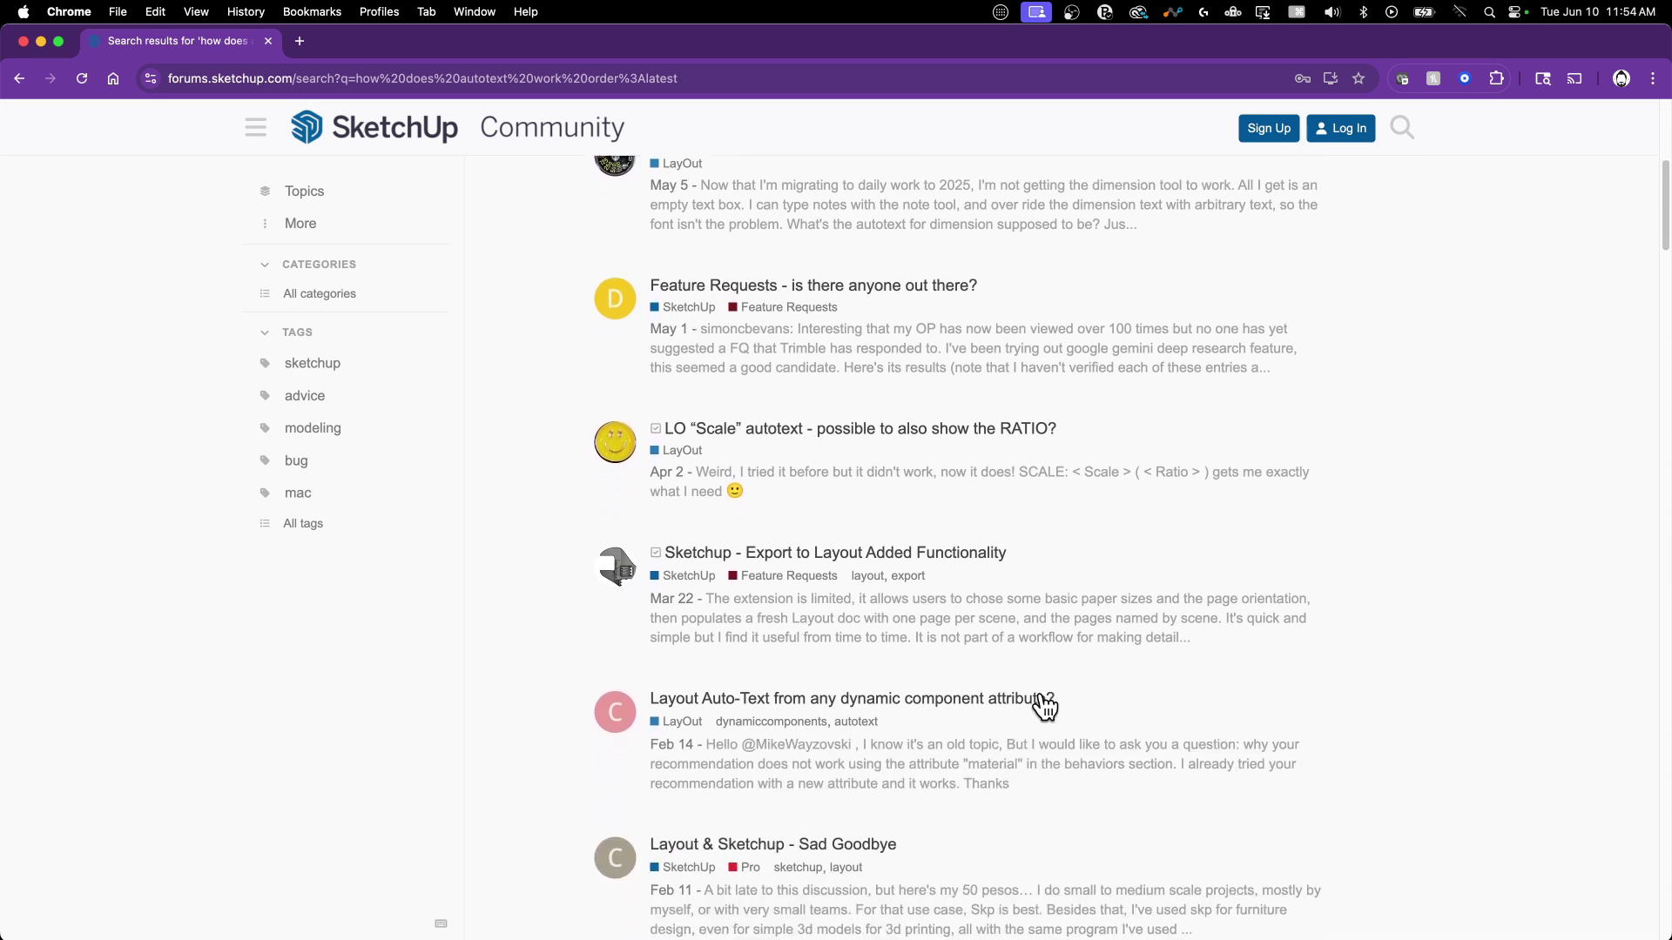
Read the 'Sketchup - Export to Layout Added Functionality' topic, then return to the LayOut topic list
left_click(916, 556)
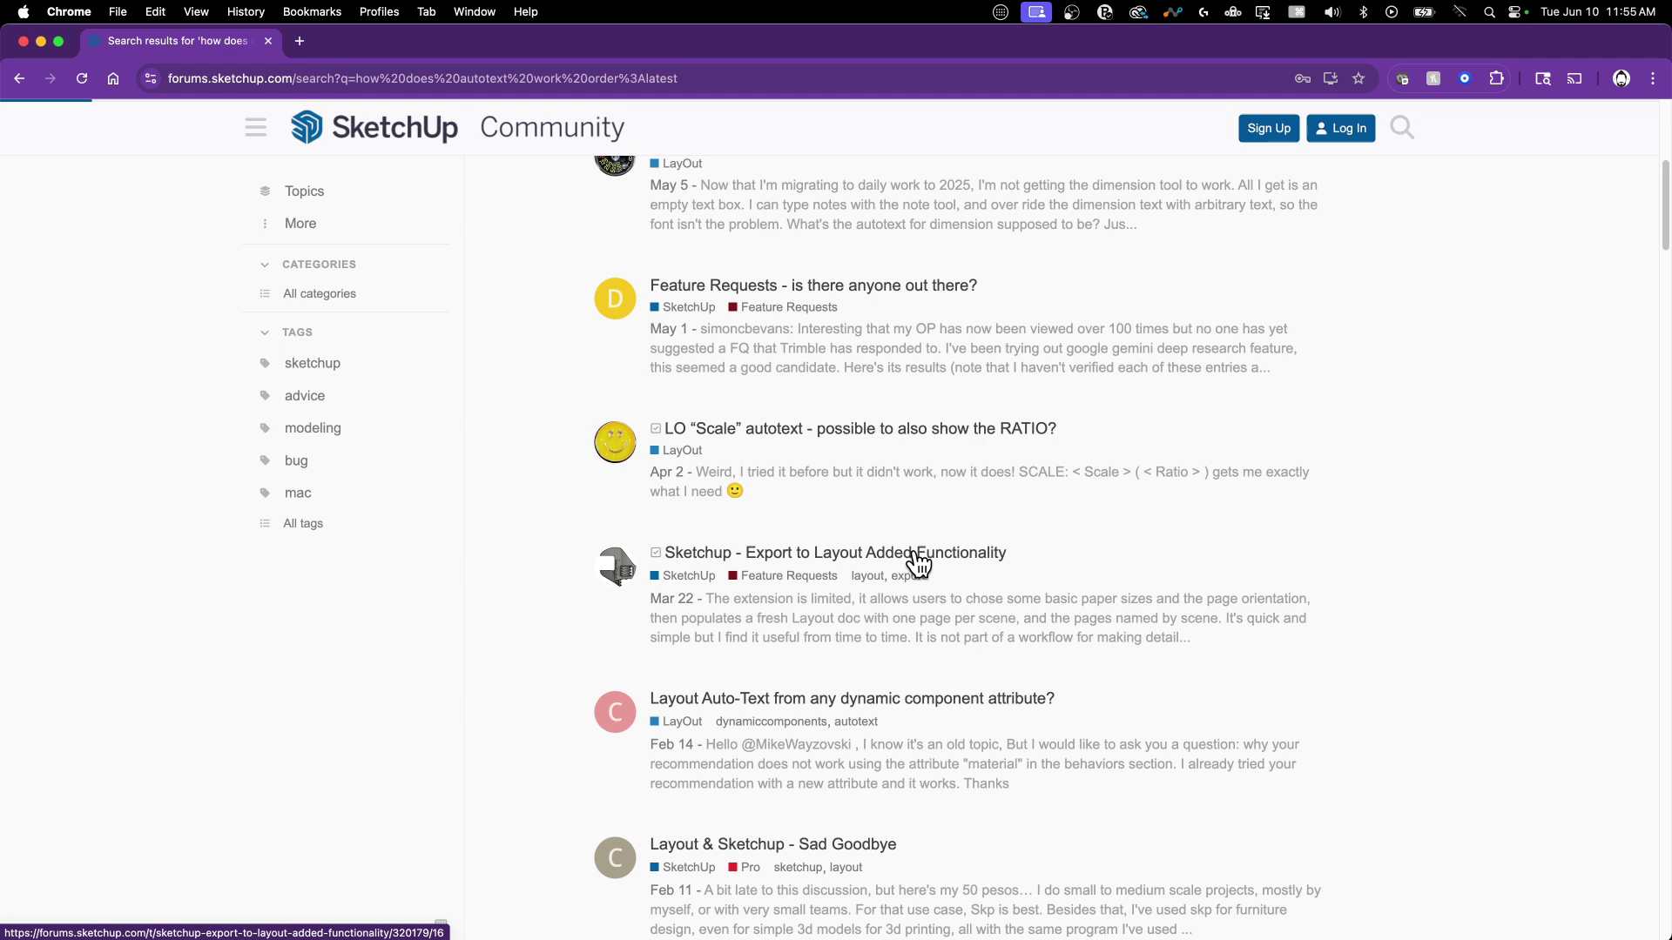
scroll(750, 471, "down", 2)
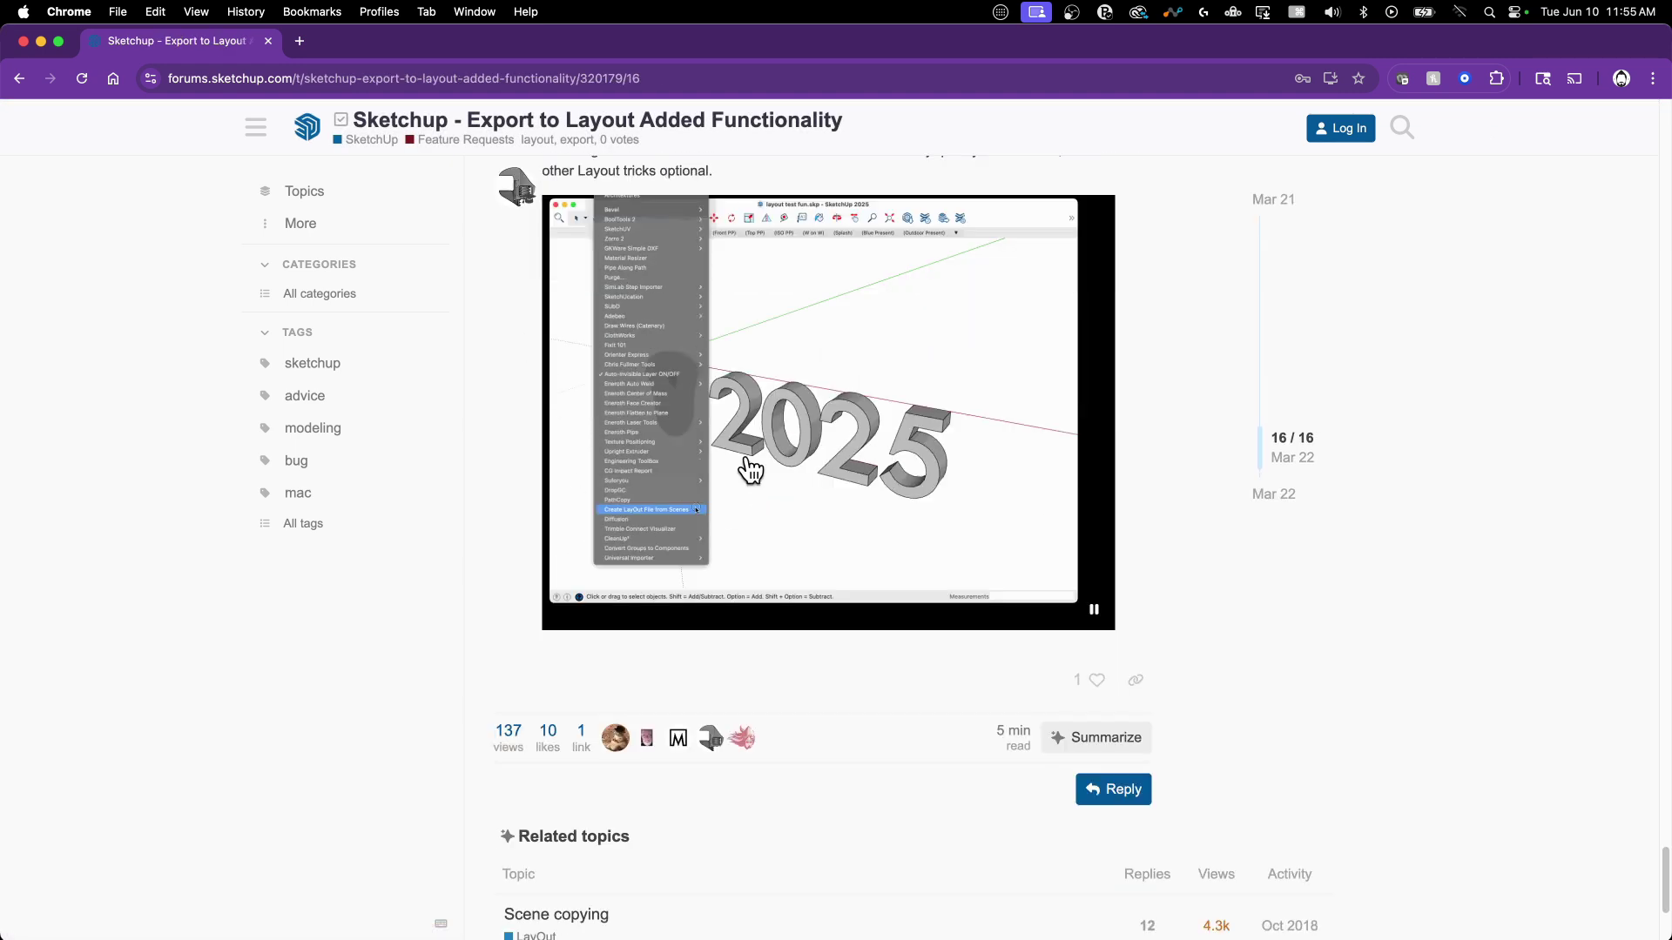
scroll(751, 471, "up", 10)
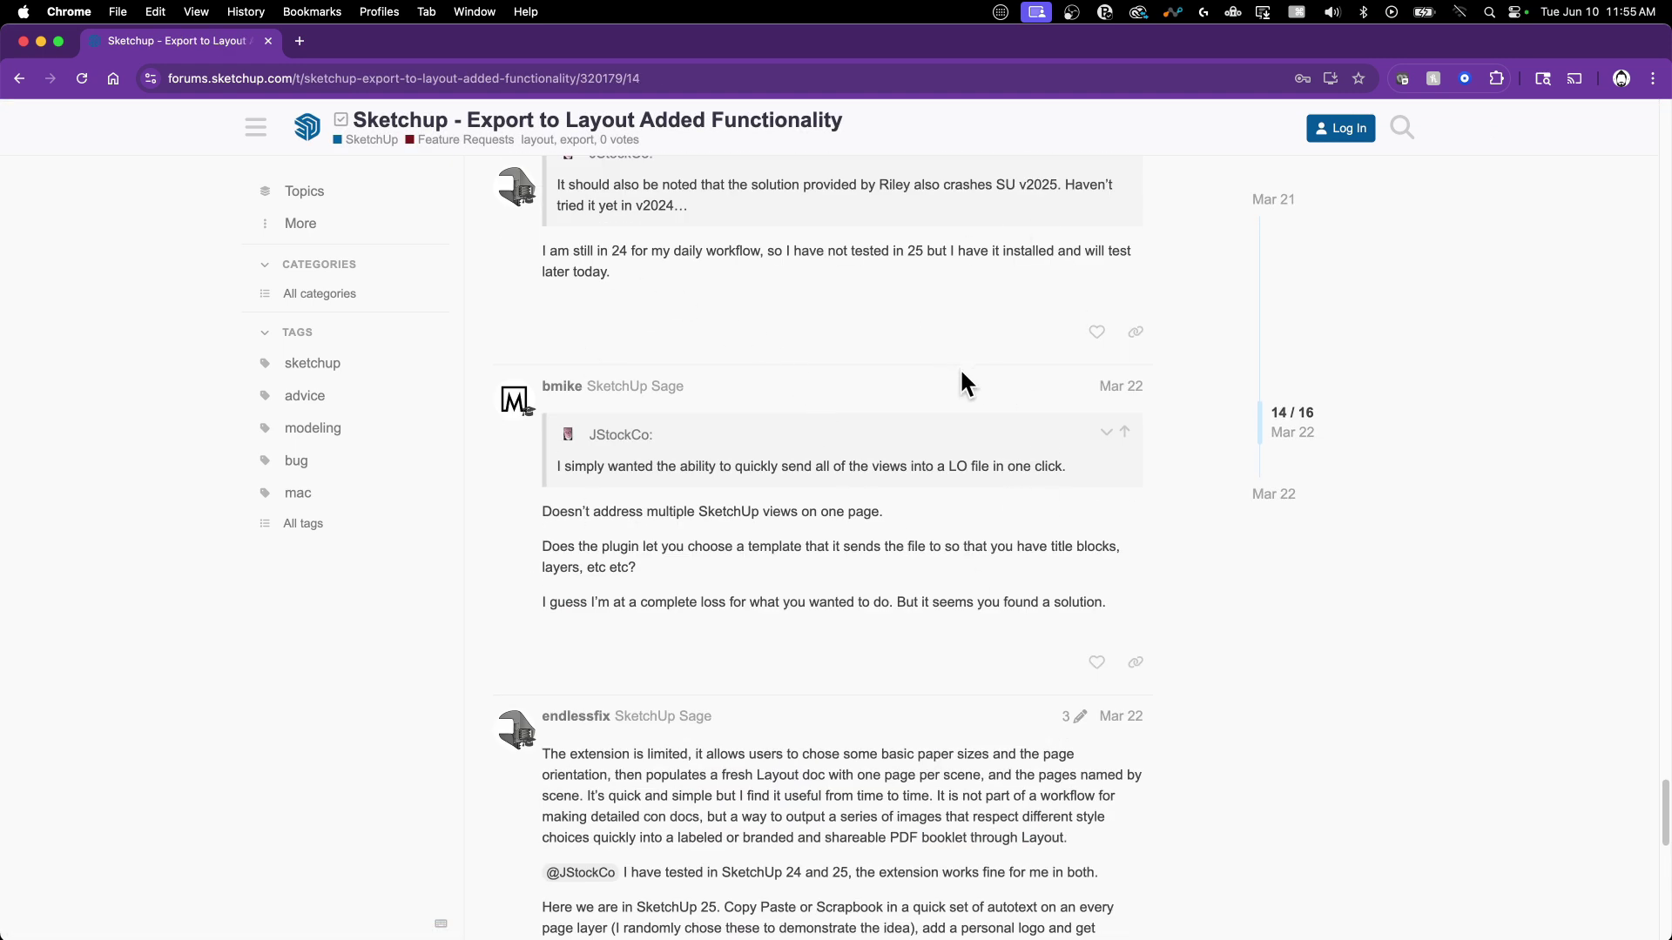
scroll(895, 461, "down", 1)
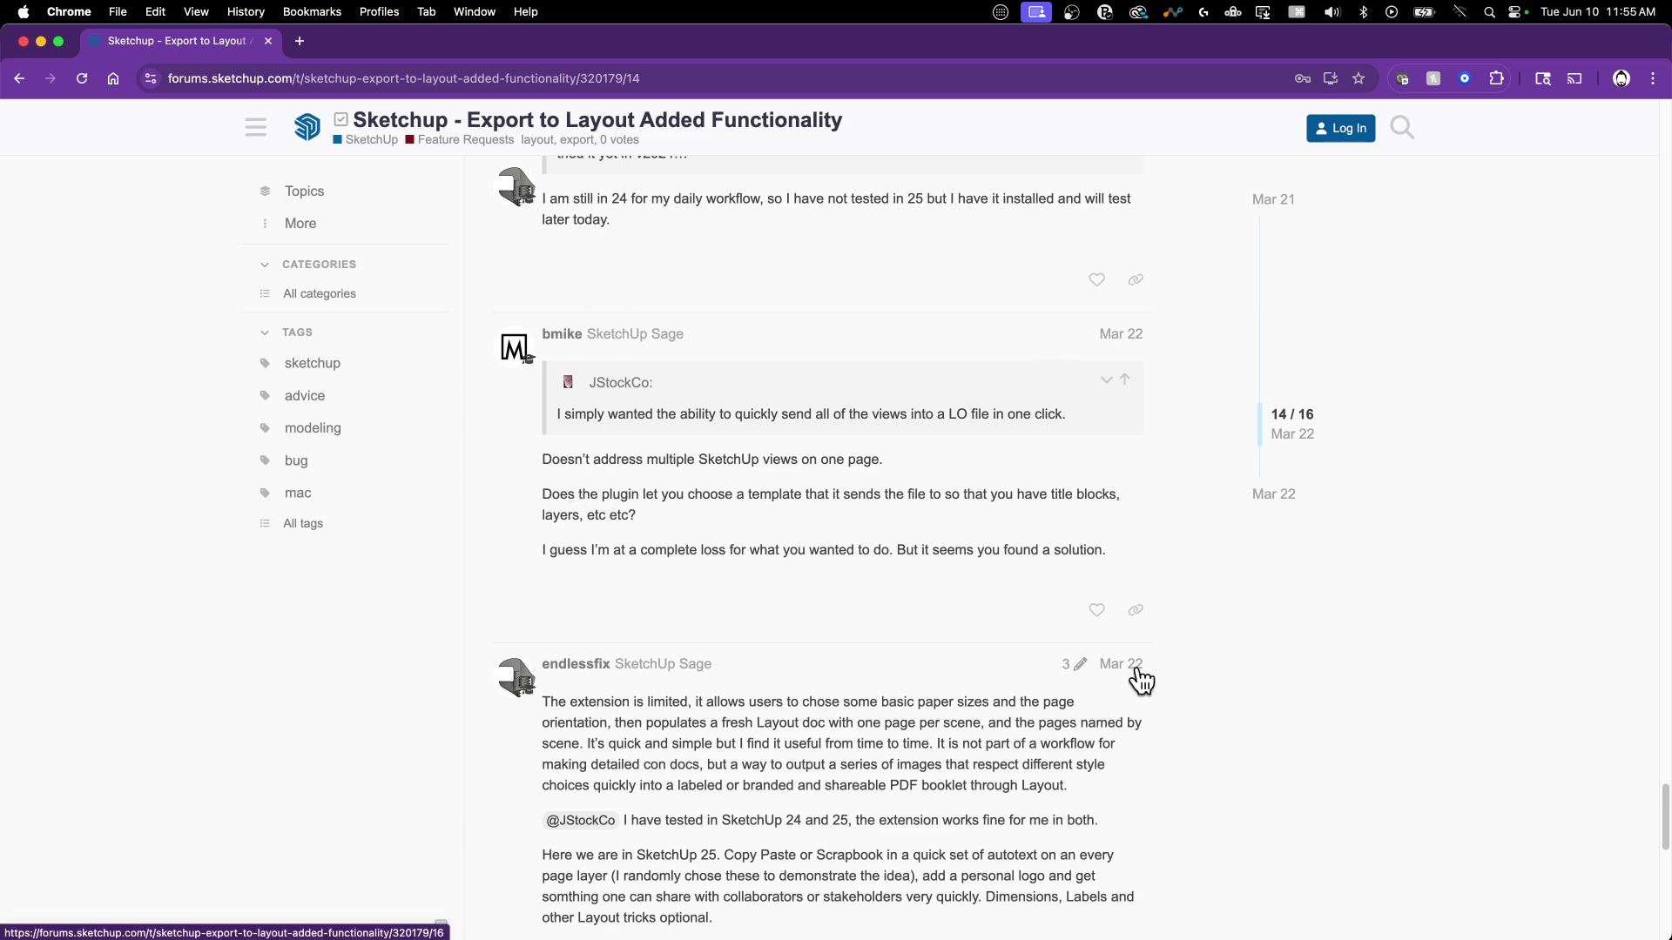
scroll(746, 463, "up", 5)
scroll(705, 457, "up", 4)
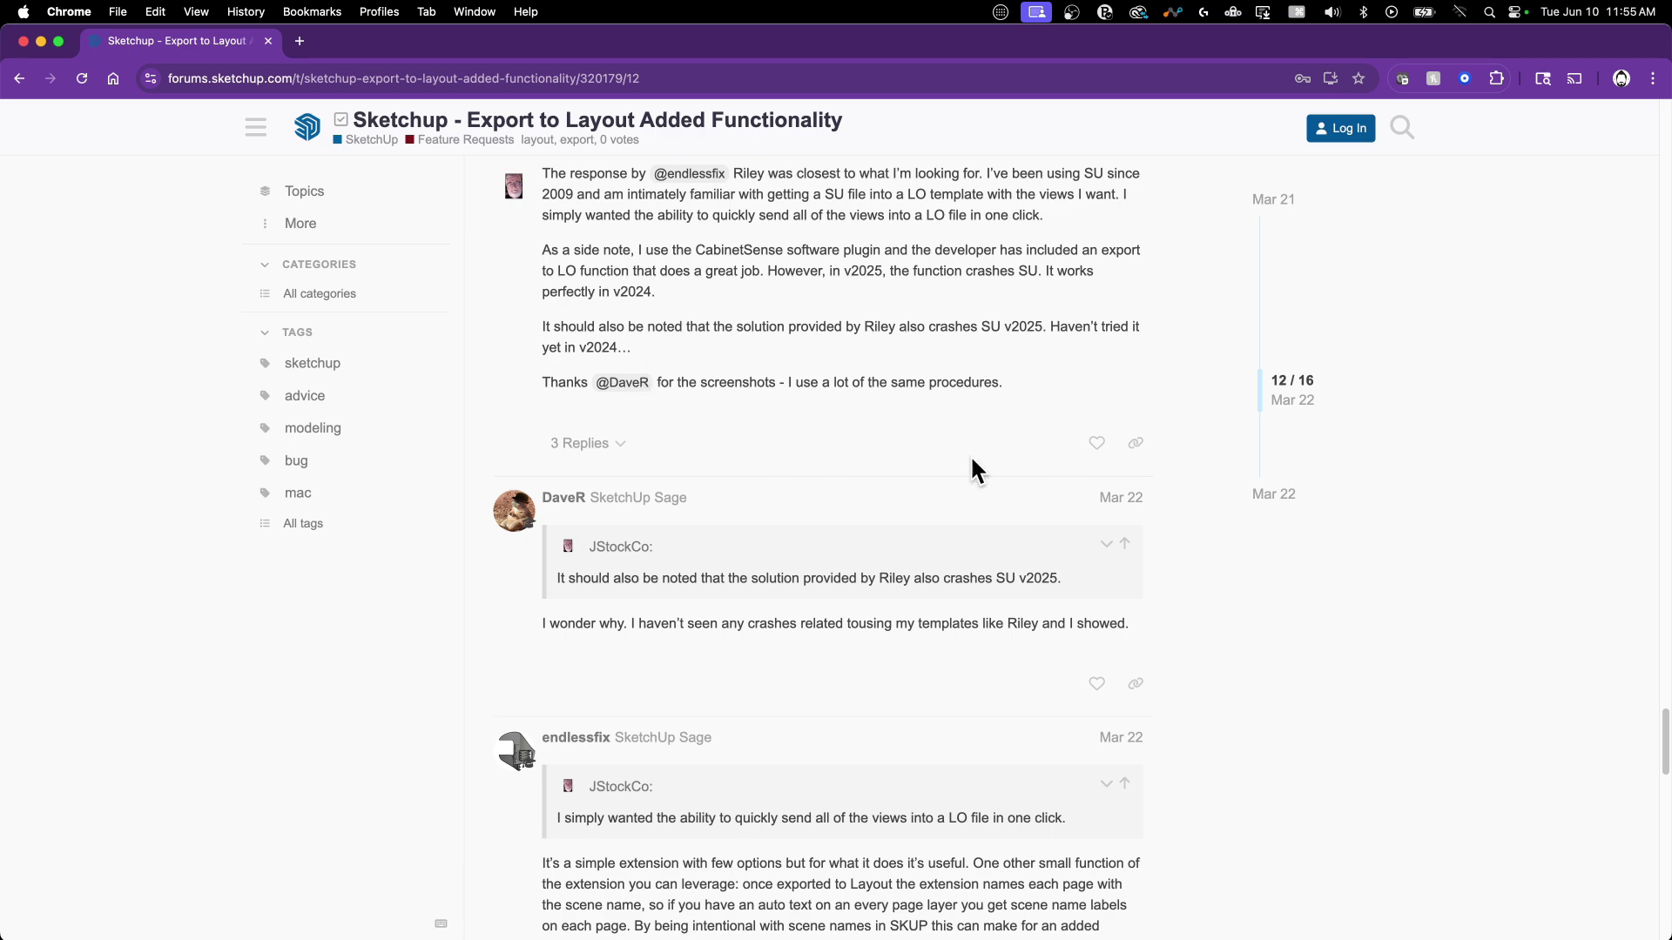
key("super+bracketleft")
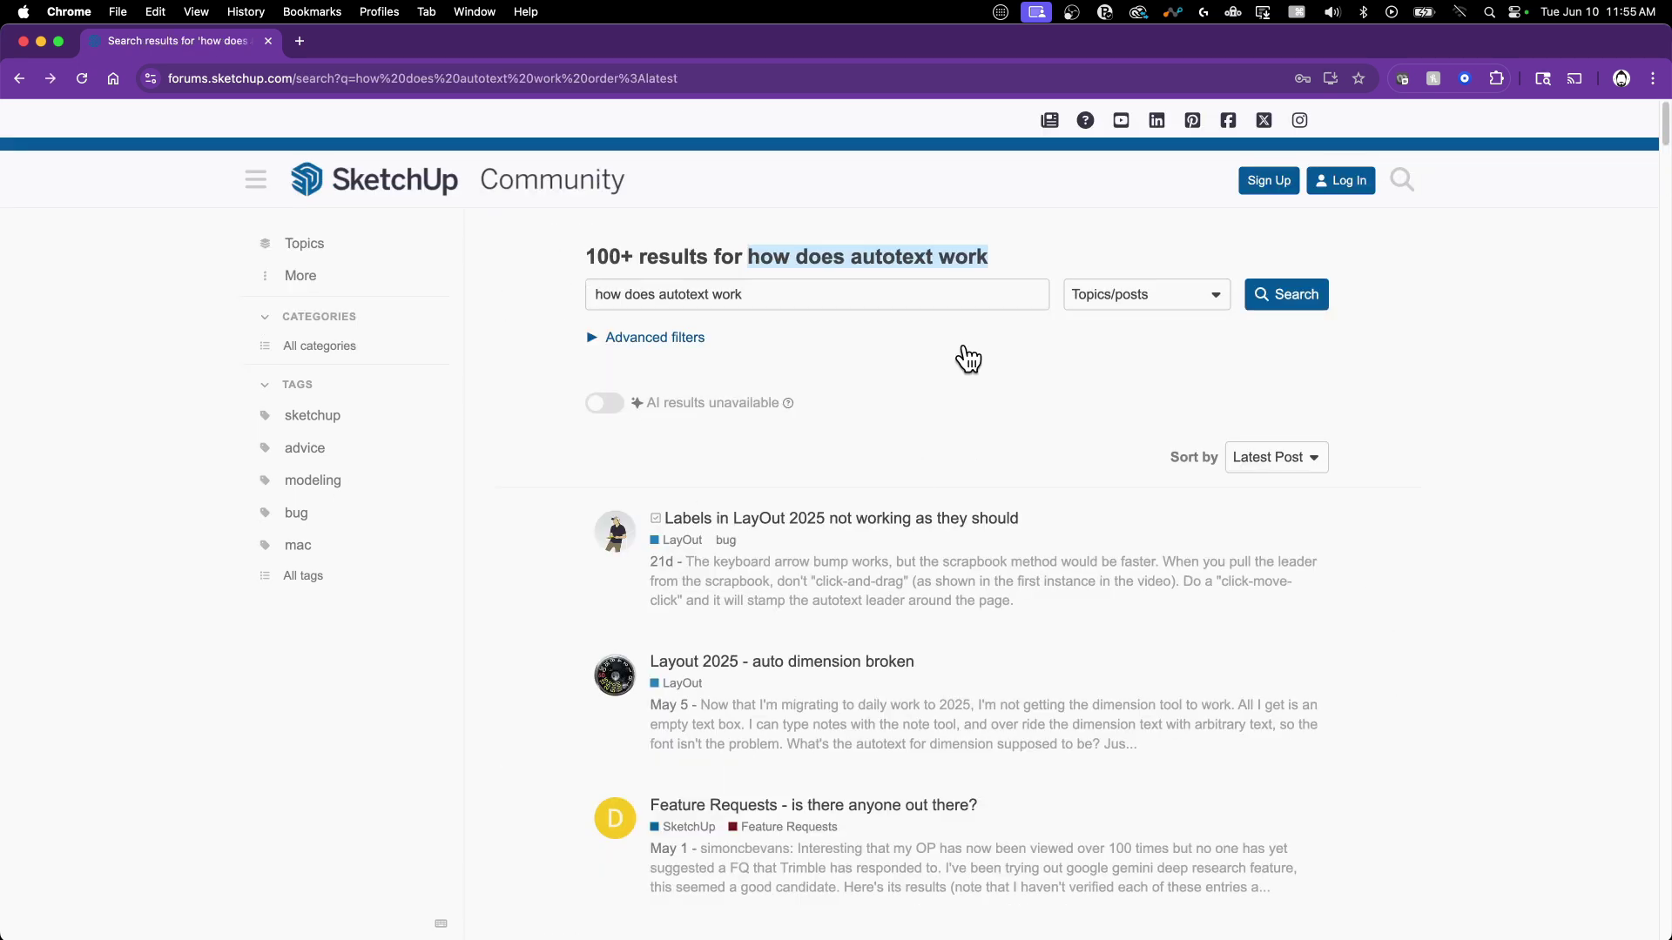
key("super+bracketleft")
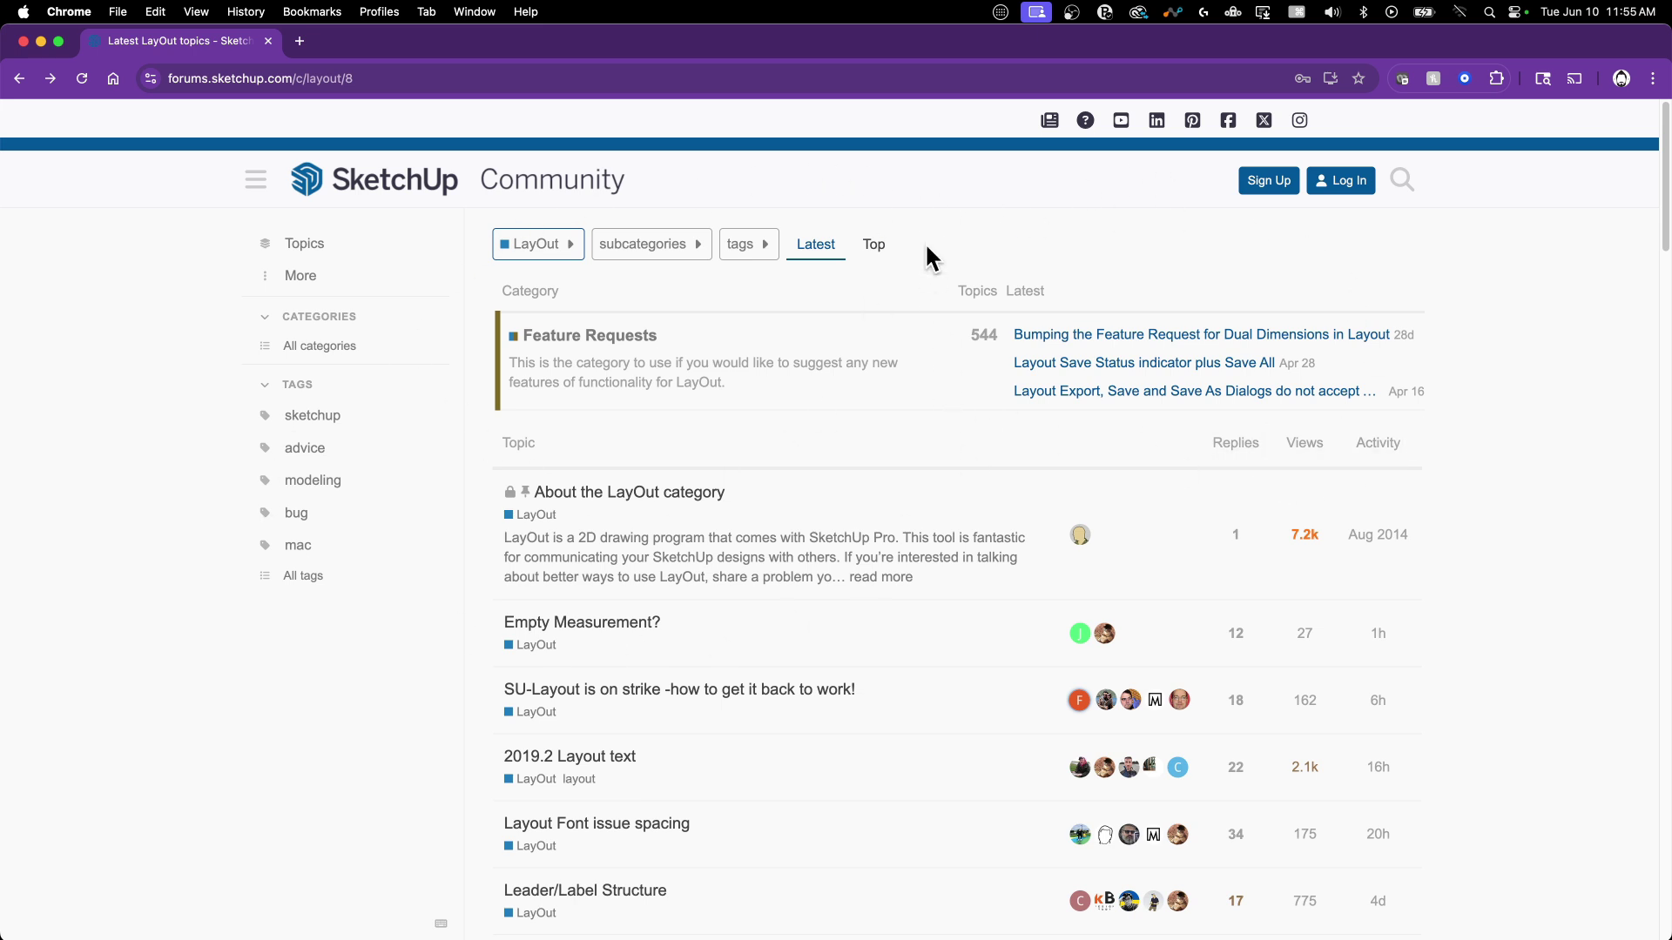
Open the new-account Sign Up form and scroll down its fields
left_click(1268, 183)
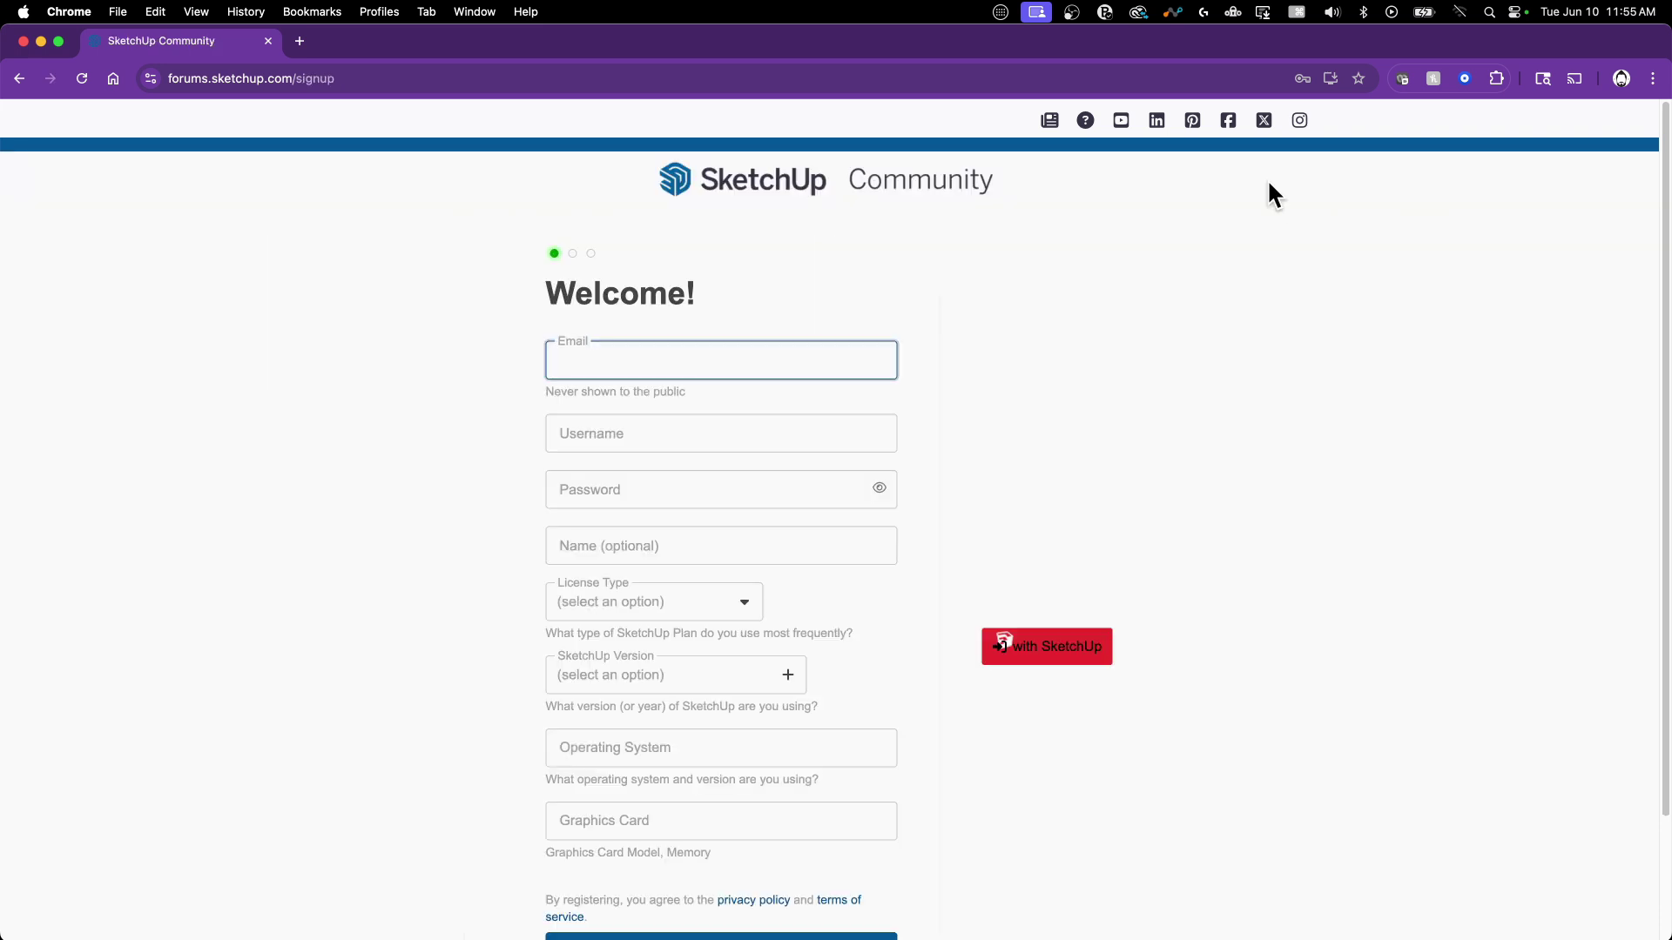
scroll(975, 287, "down", 1)
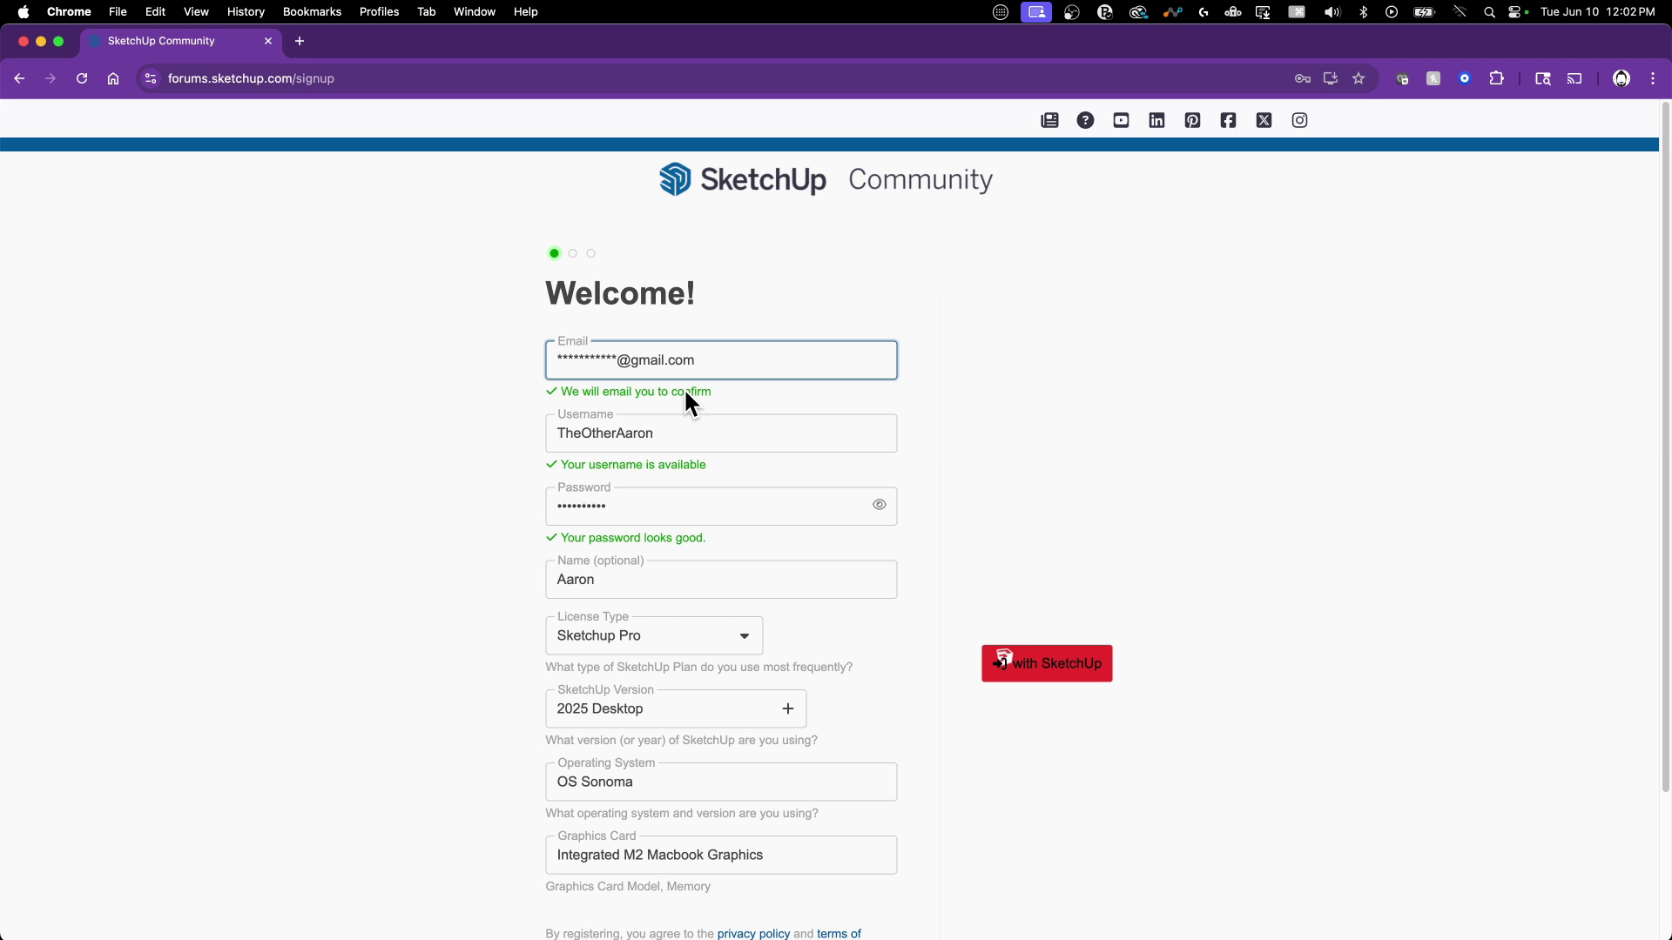
Scroll down through the filled-in sign-up form to the License Type field
scroll(514, 261, "down", 1)
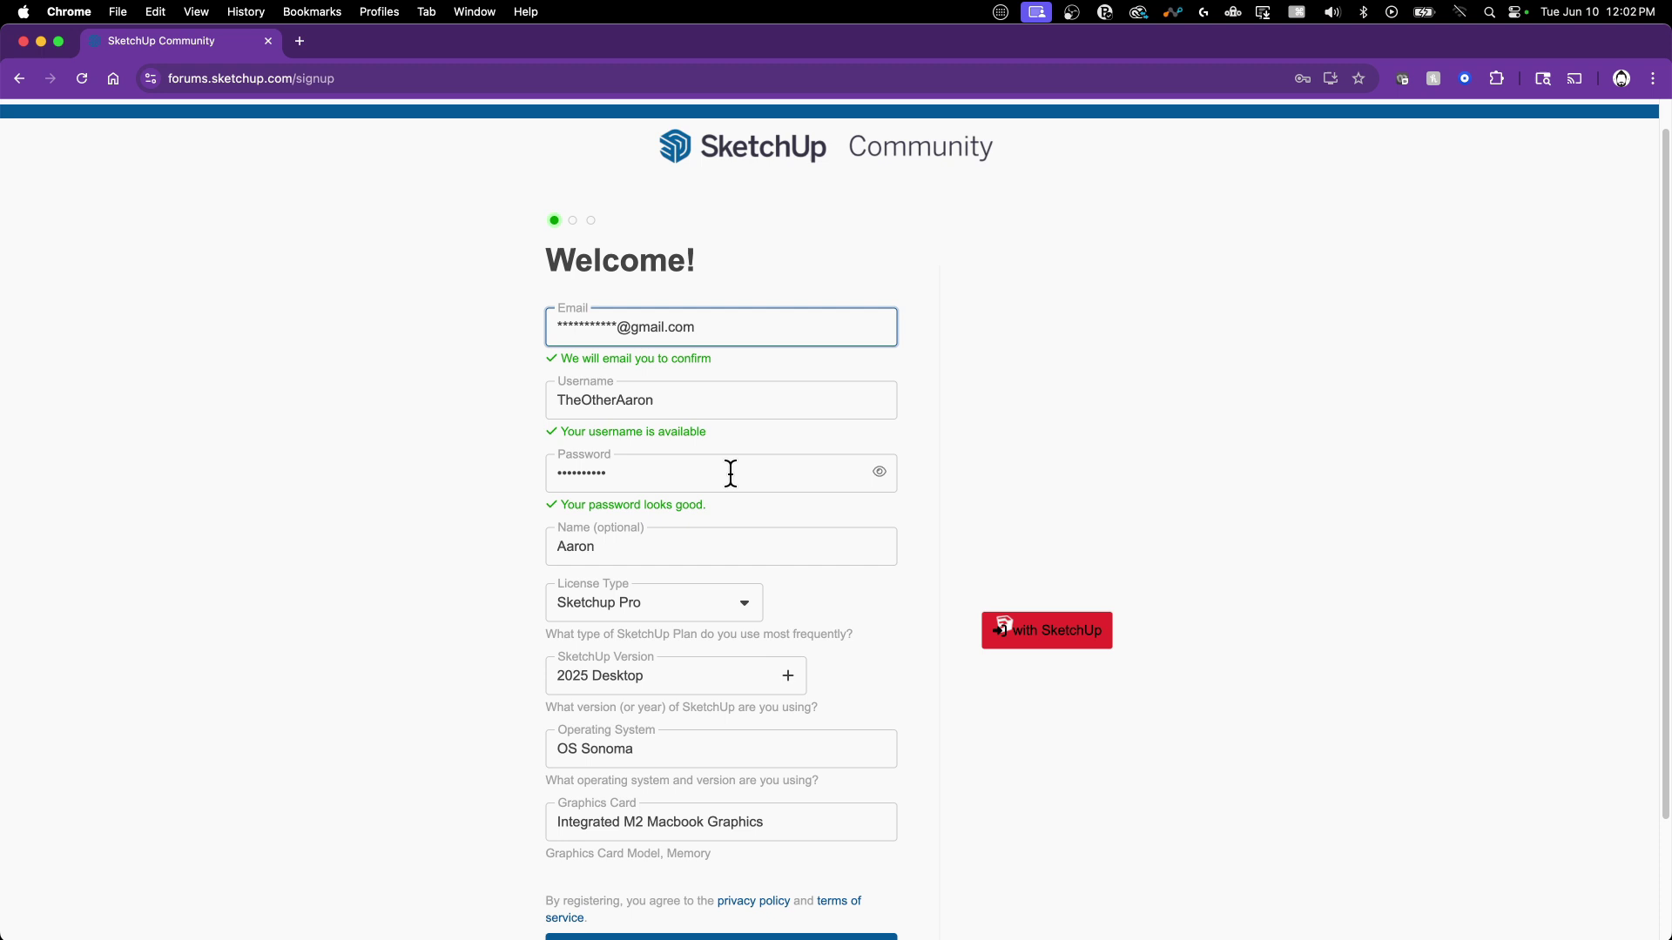
scroll(729, 473, "down", 1)
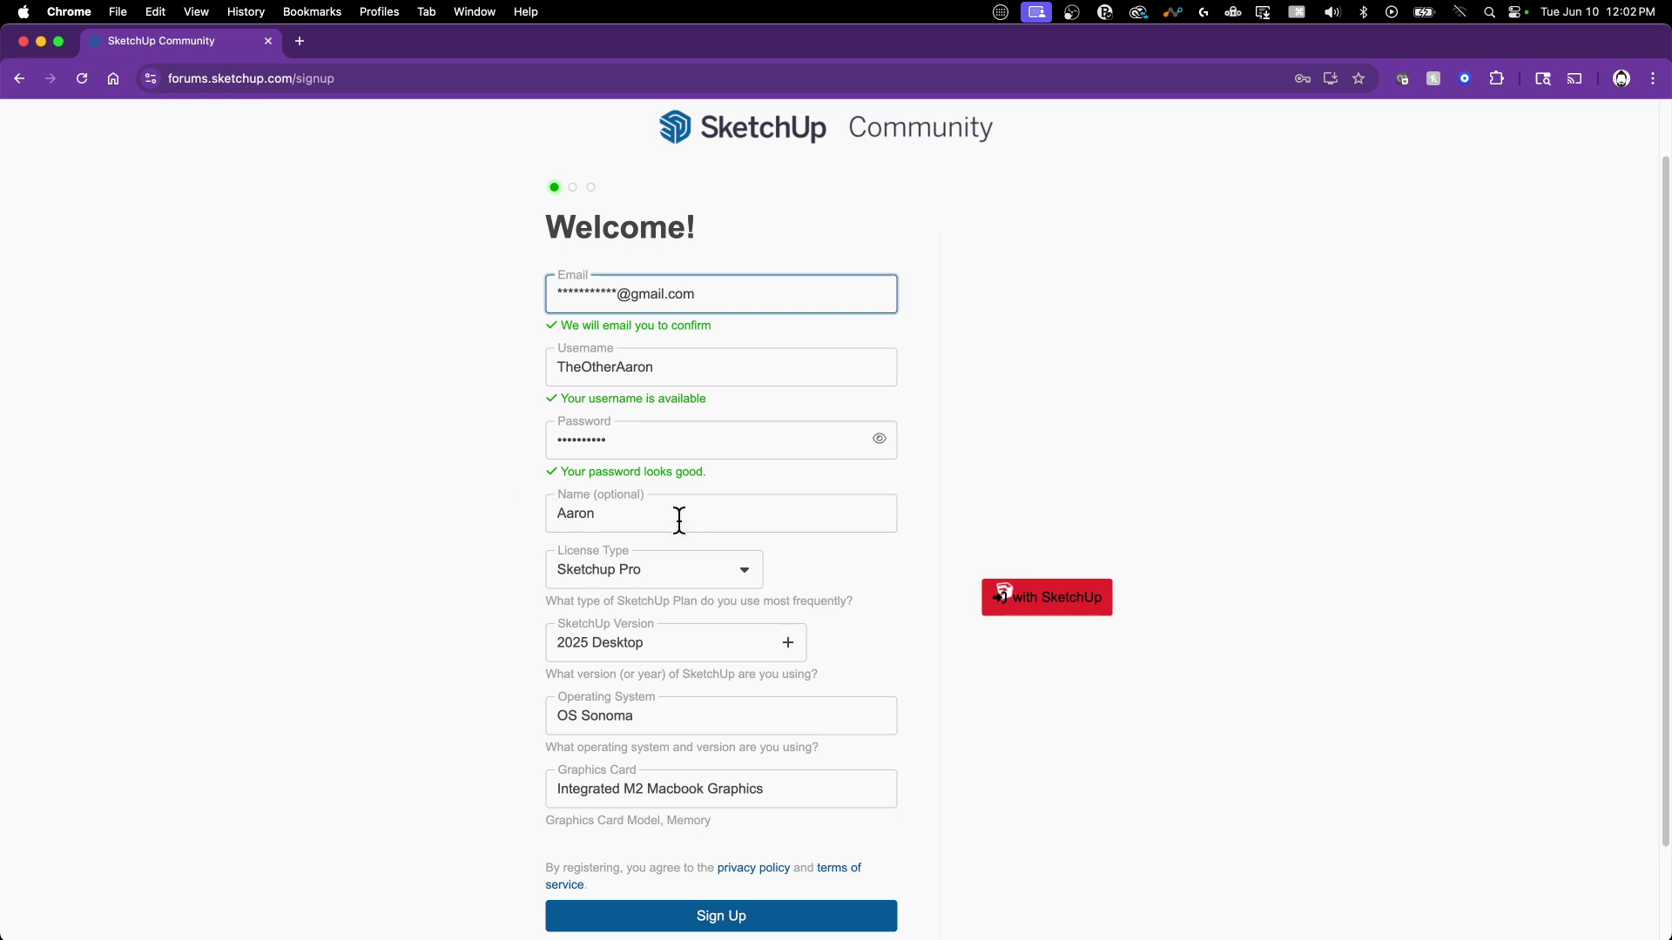
scroll(679, 521, "down", 3)
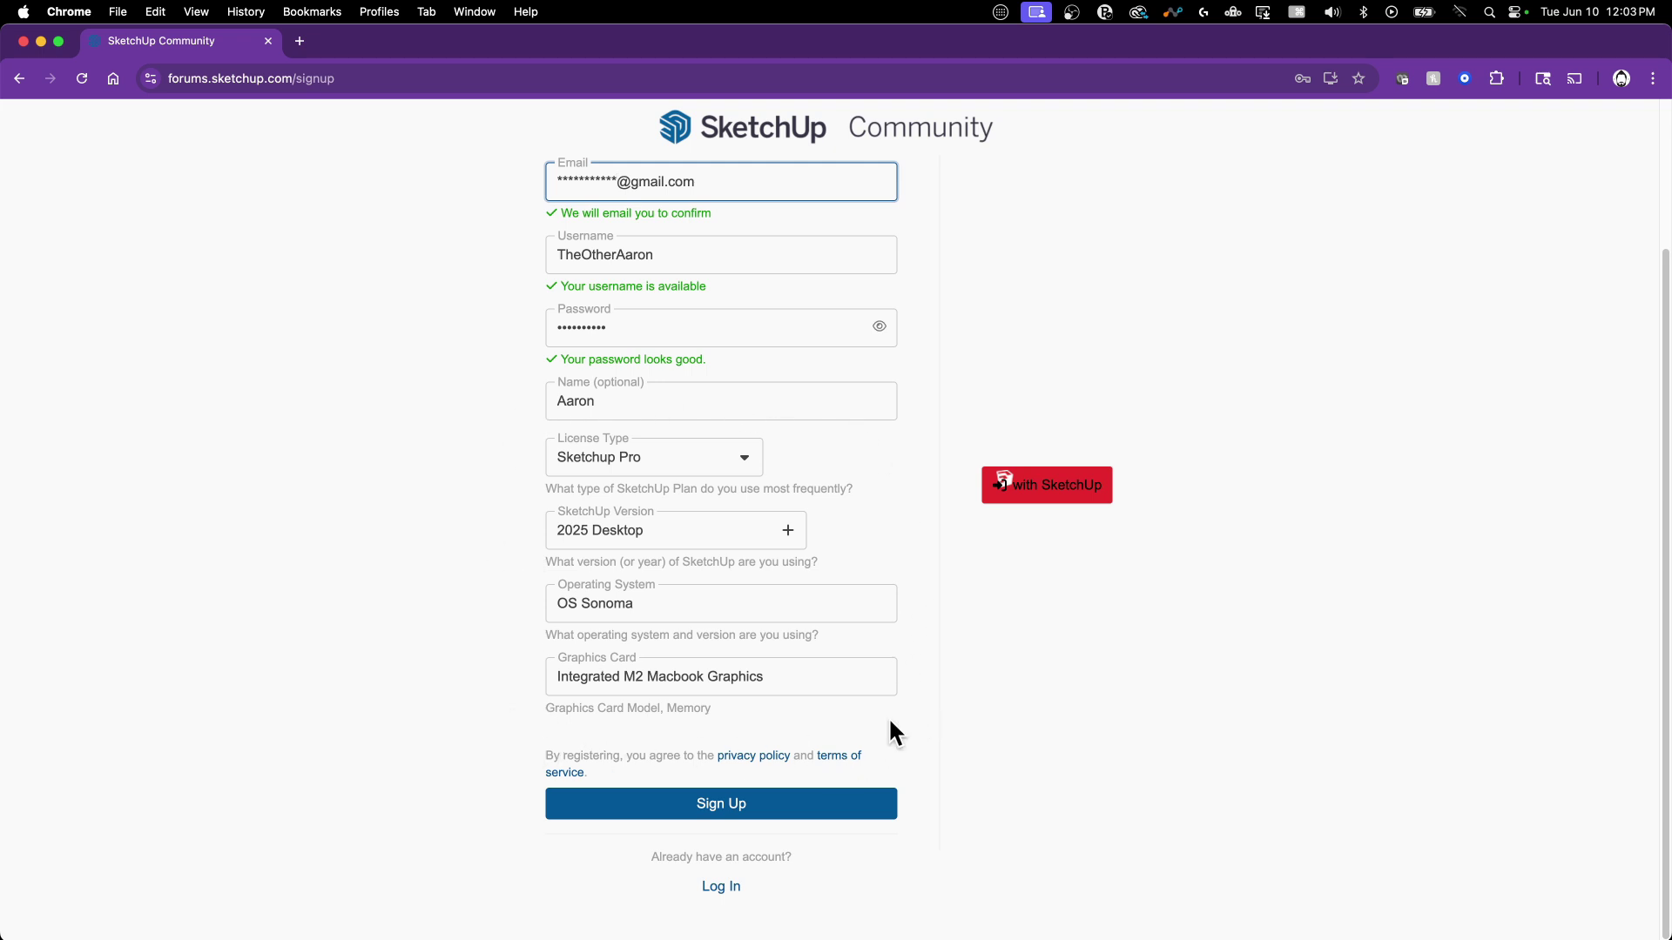
Browse the License Type options and close the list with Sketchup Pro kept
left_click(720, 464)
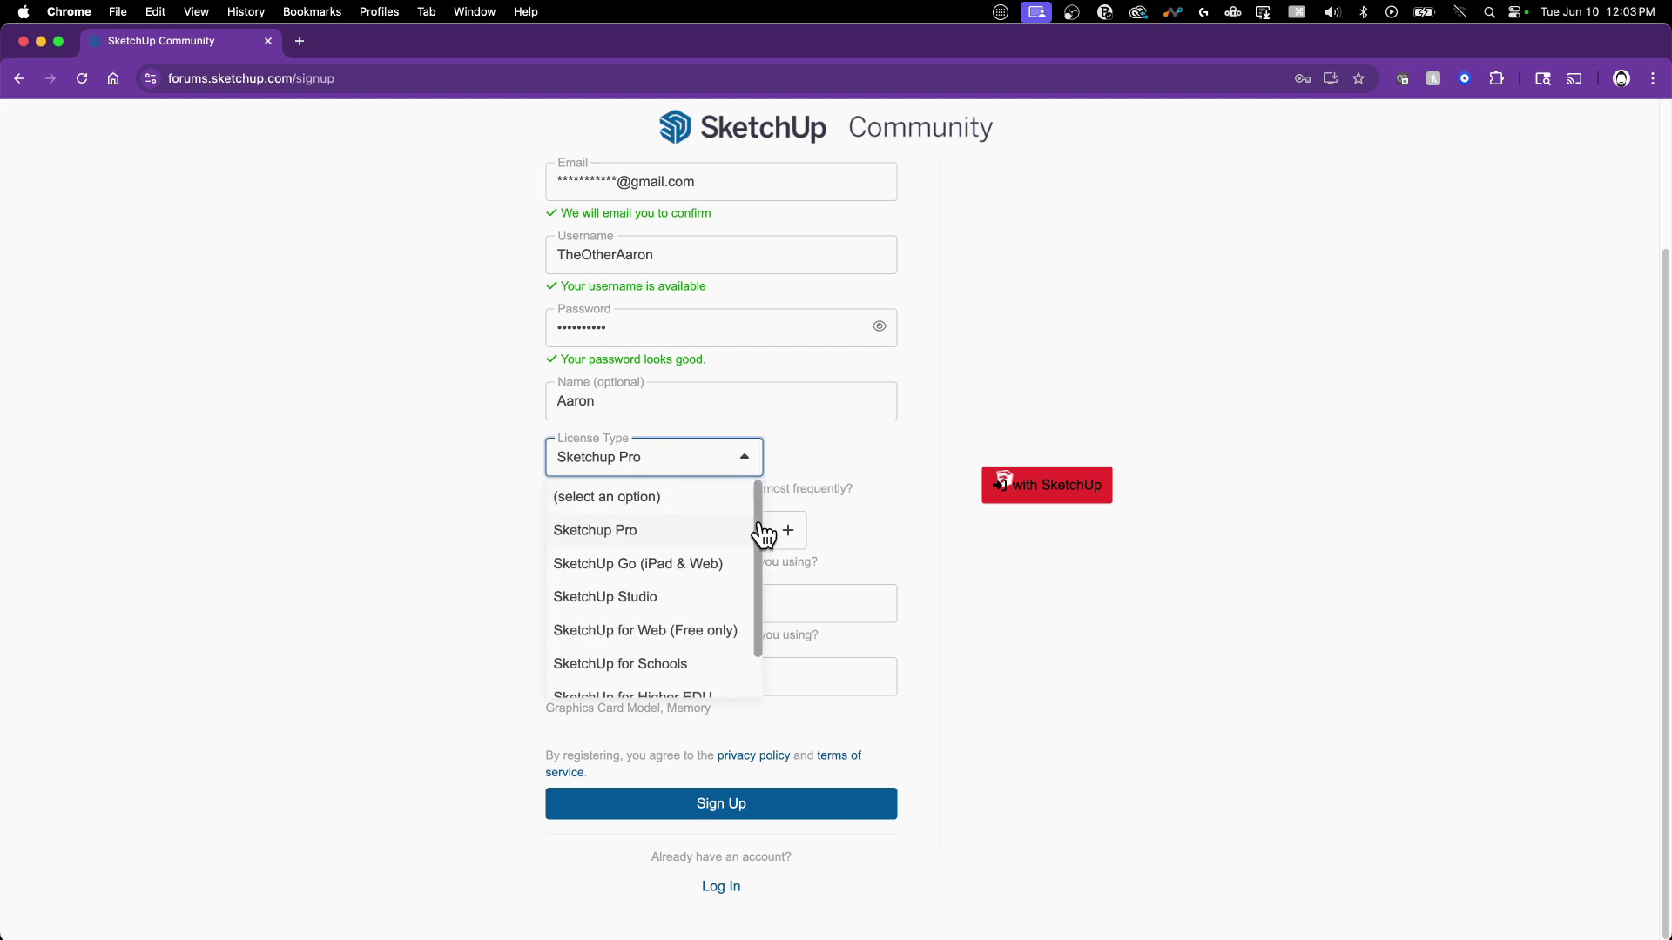
scroll(679, 527, "down", 1)
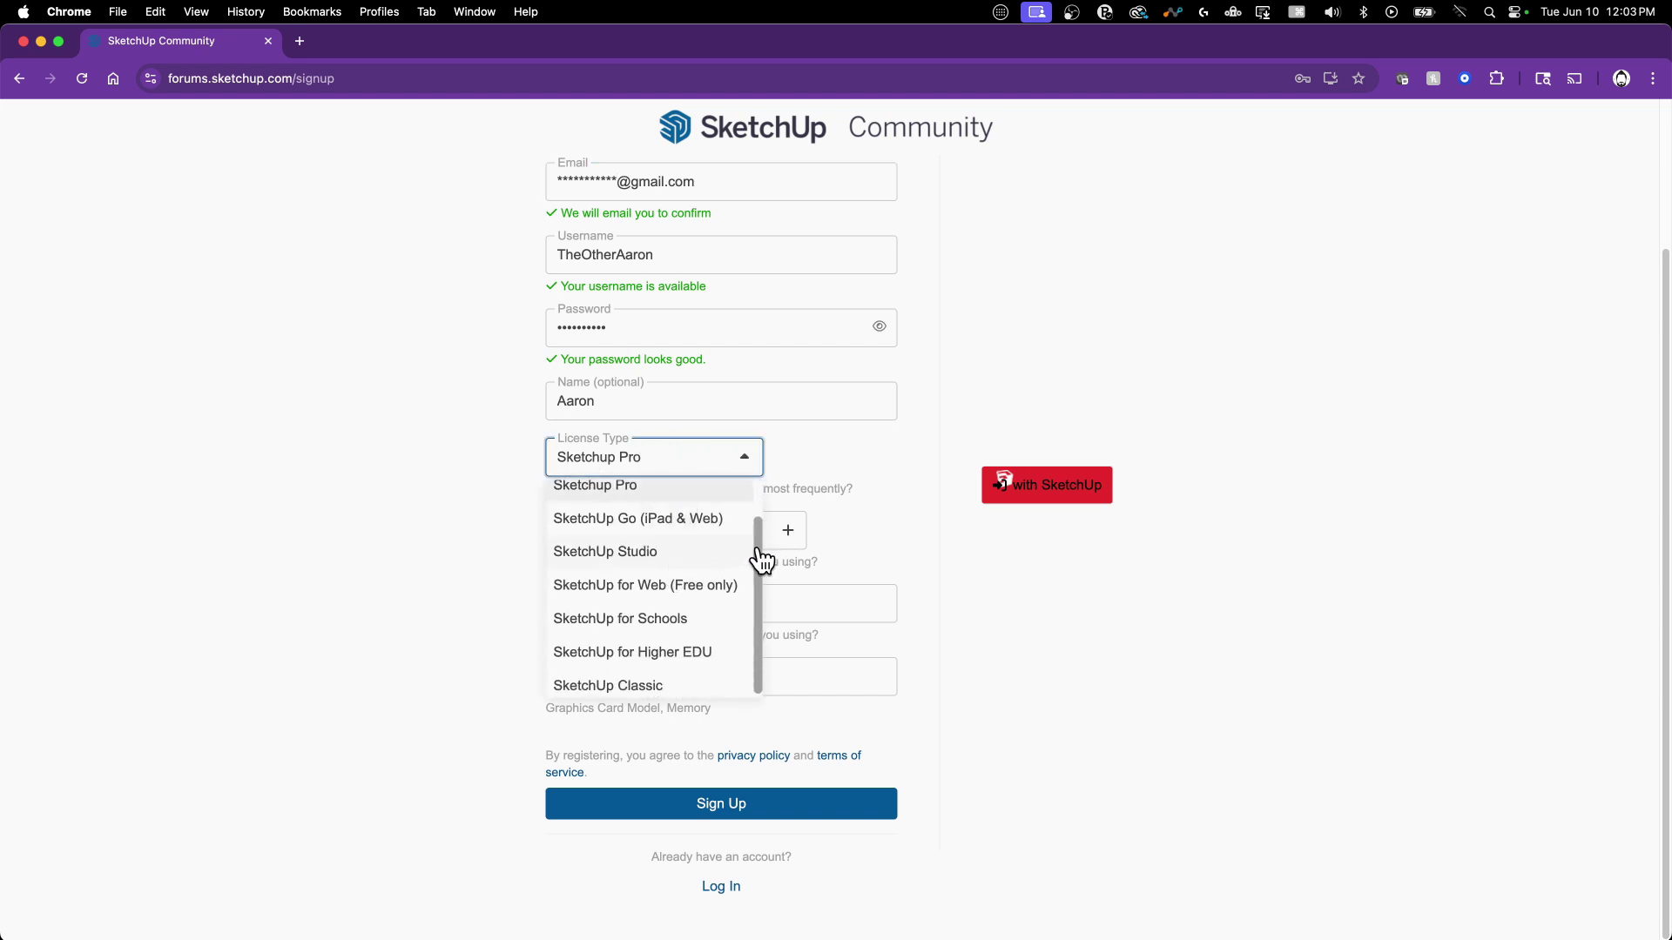
scroll(761, 561, "down", 1)
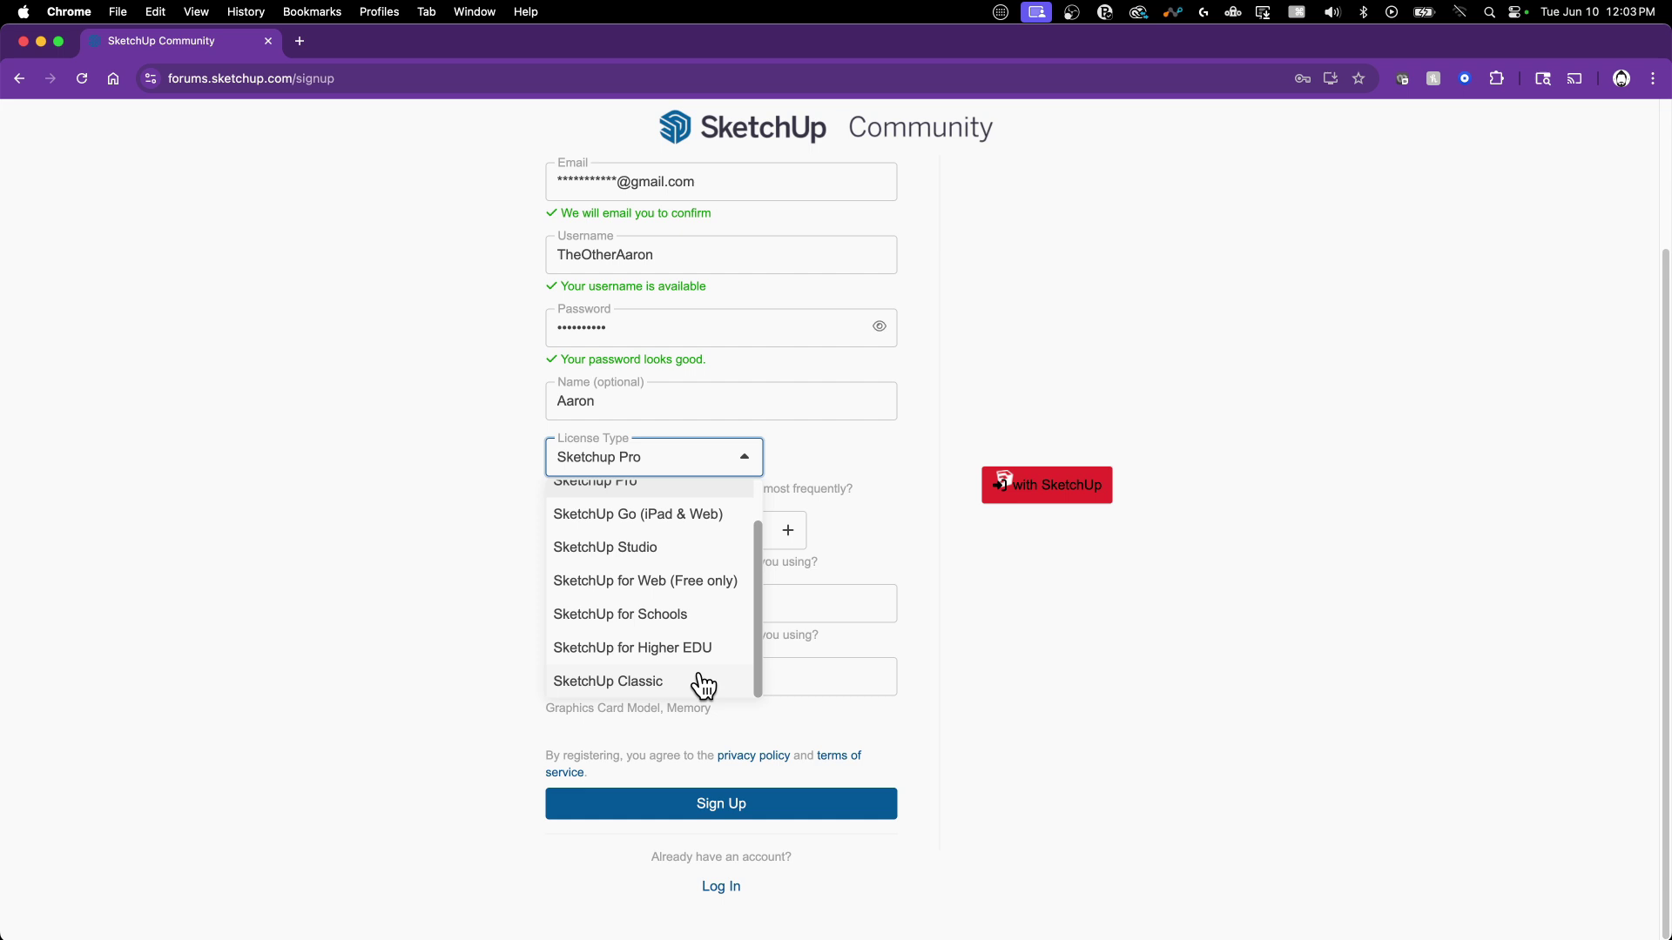
scroll(692, 671, "up", 5)
scroll(747, 654, "down", 1)
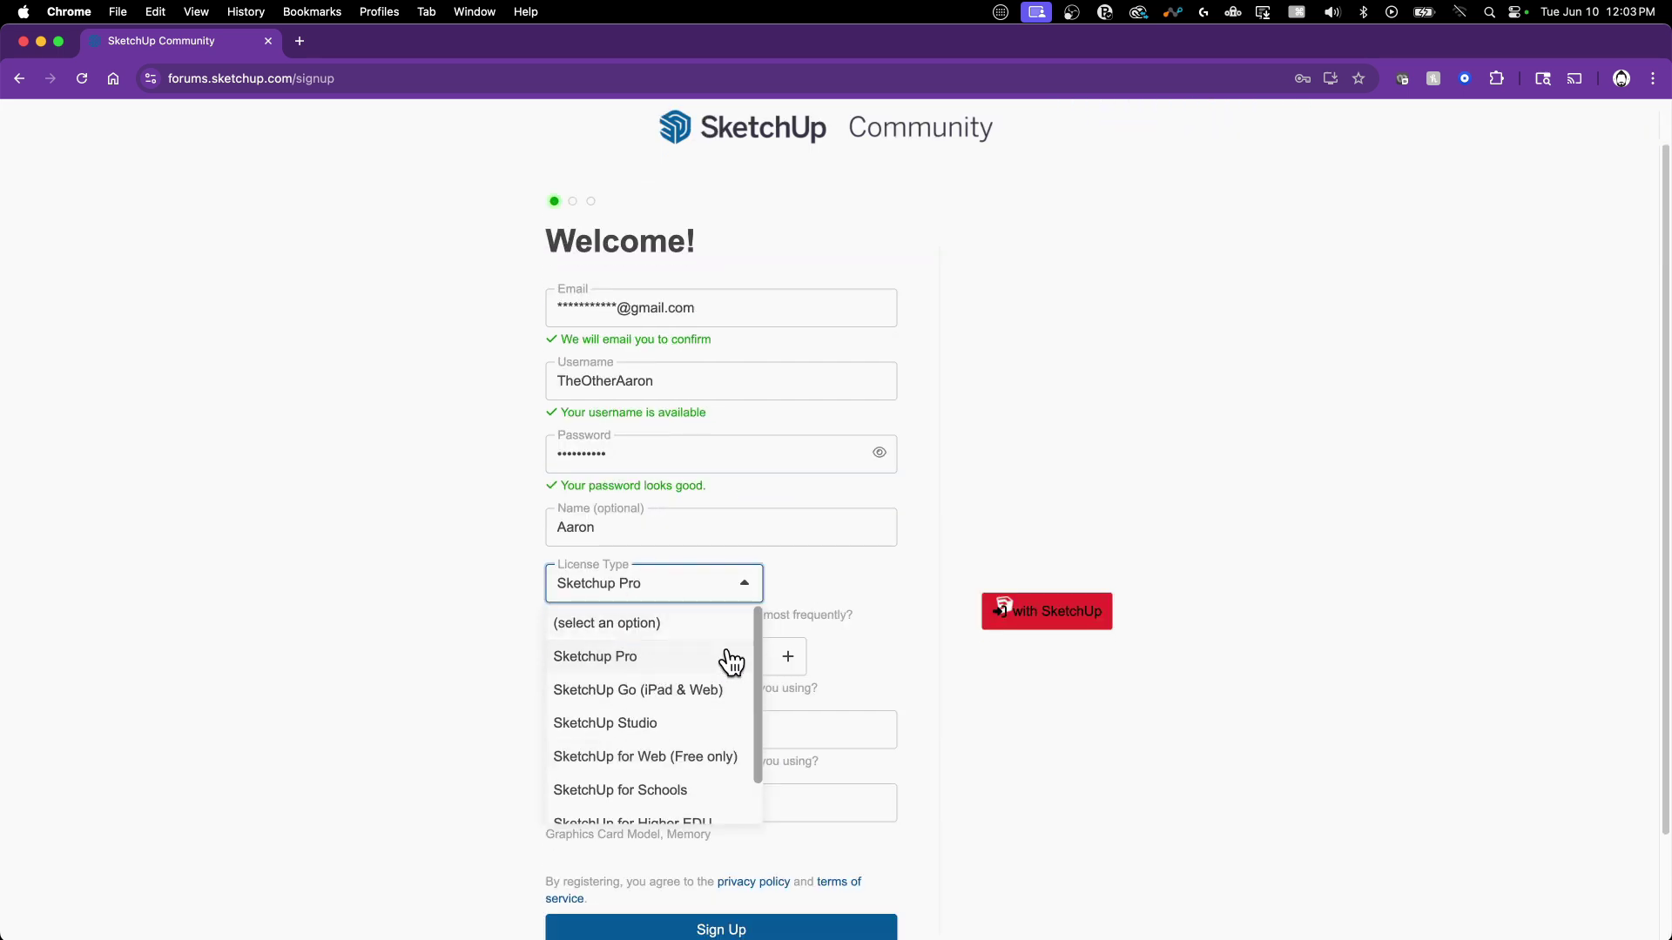
left_click(770, 584)
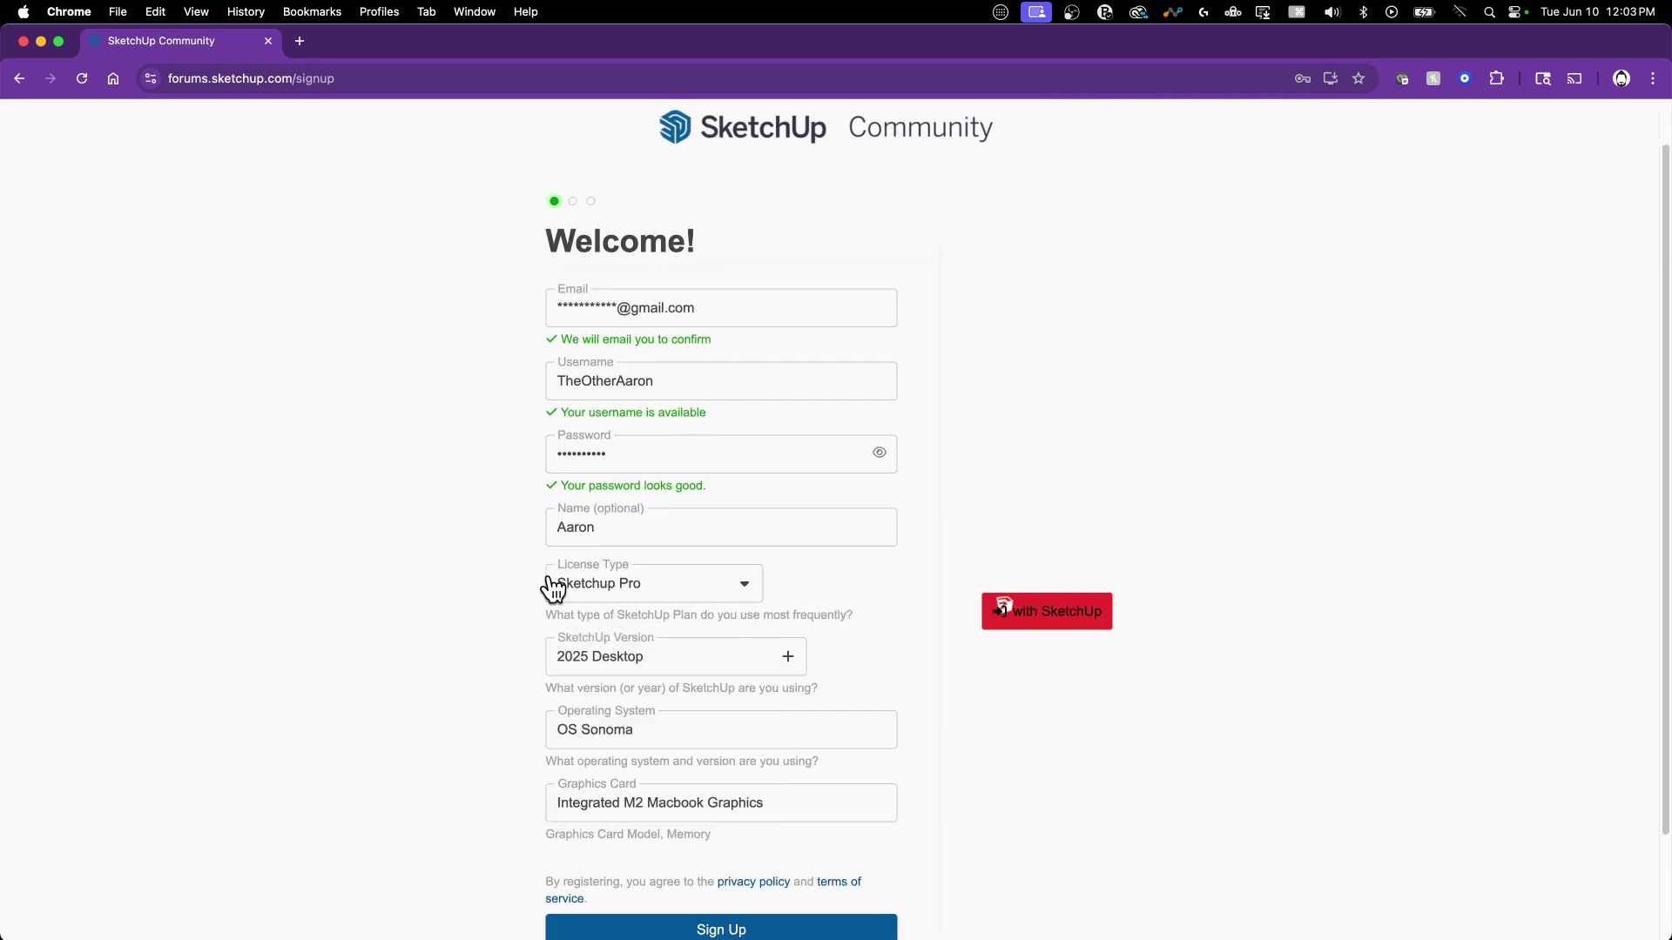
scroll(694, 586, "down", 1)
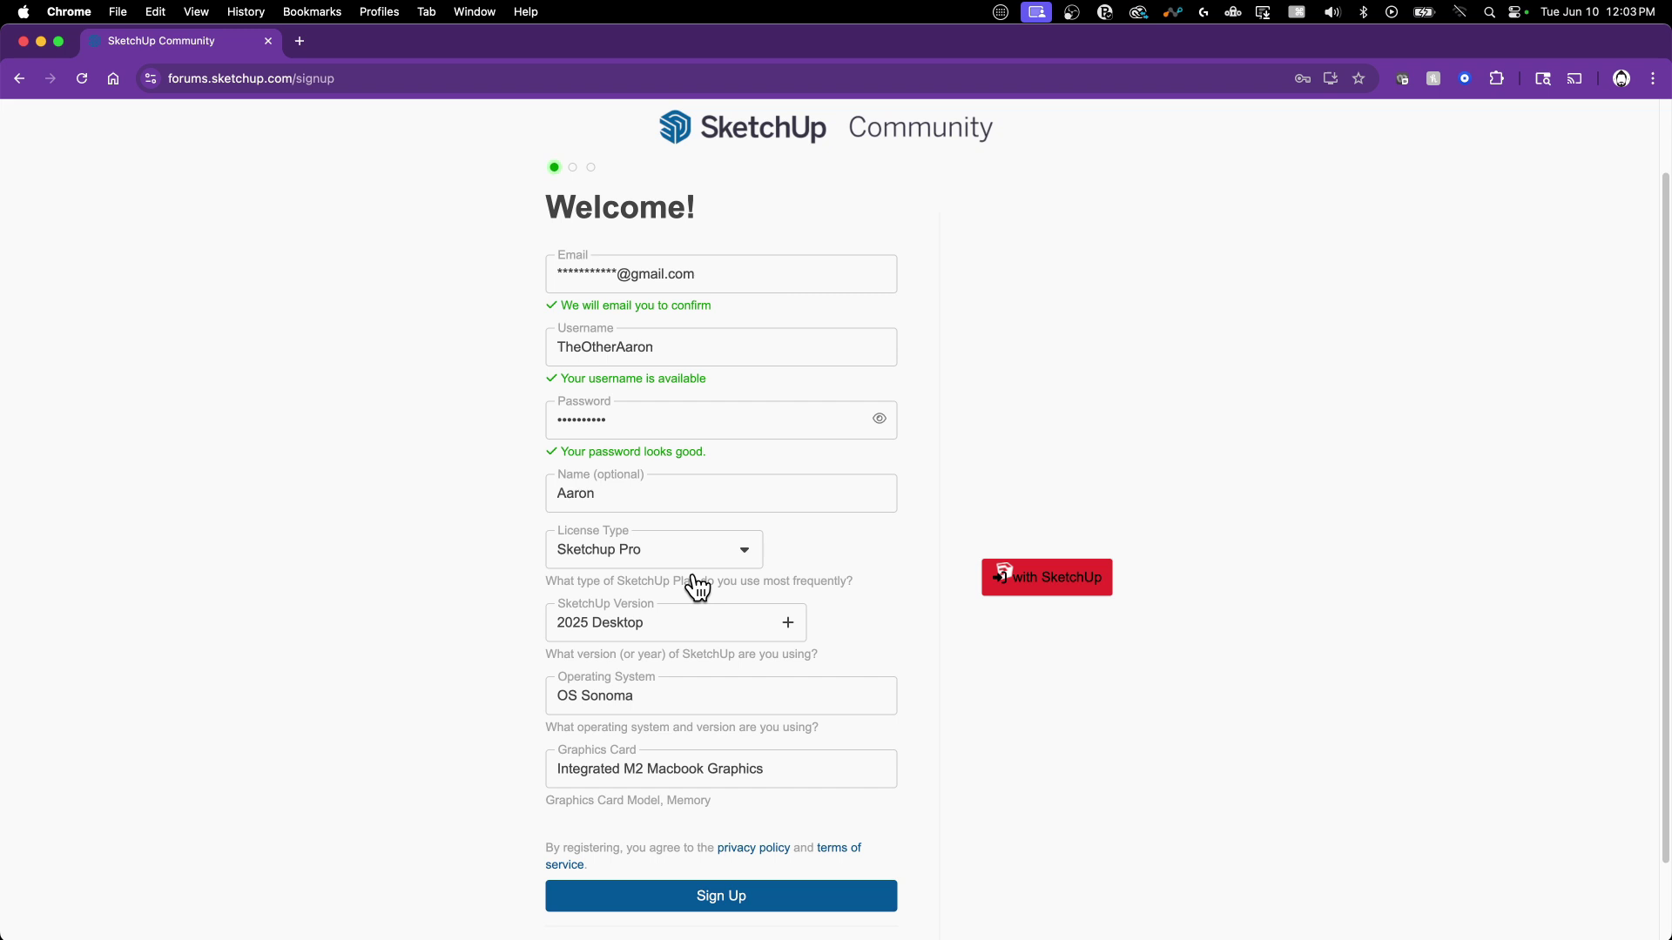
scroll(690, 567, "down", 1)
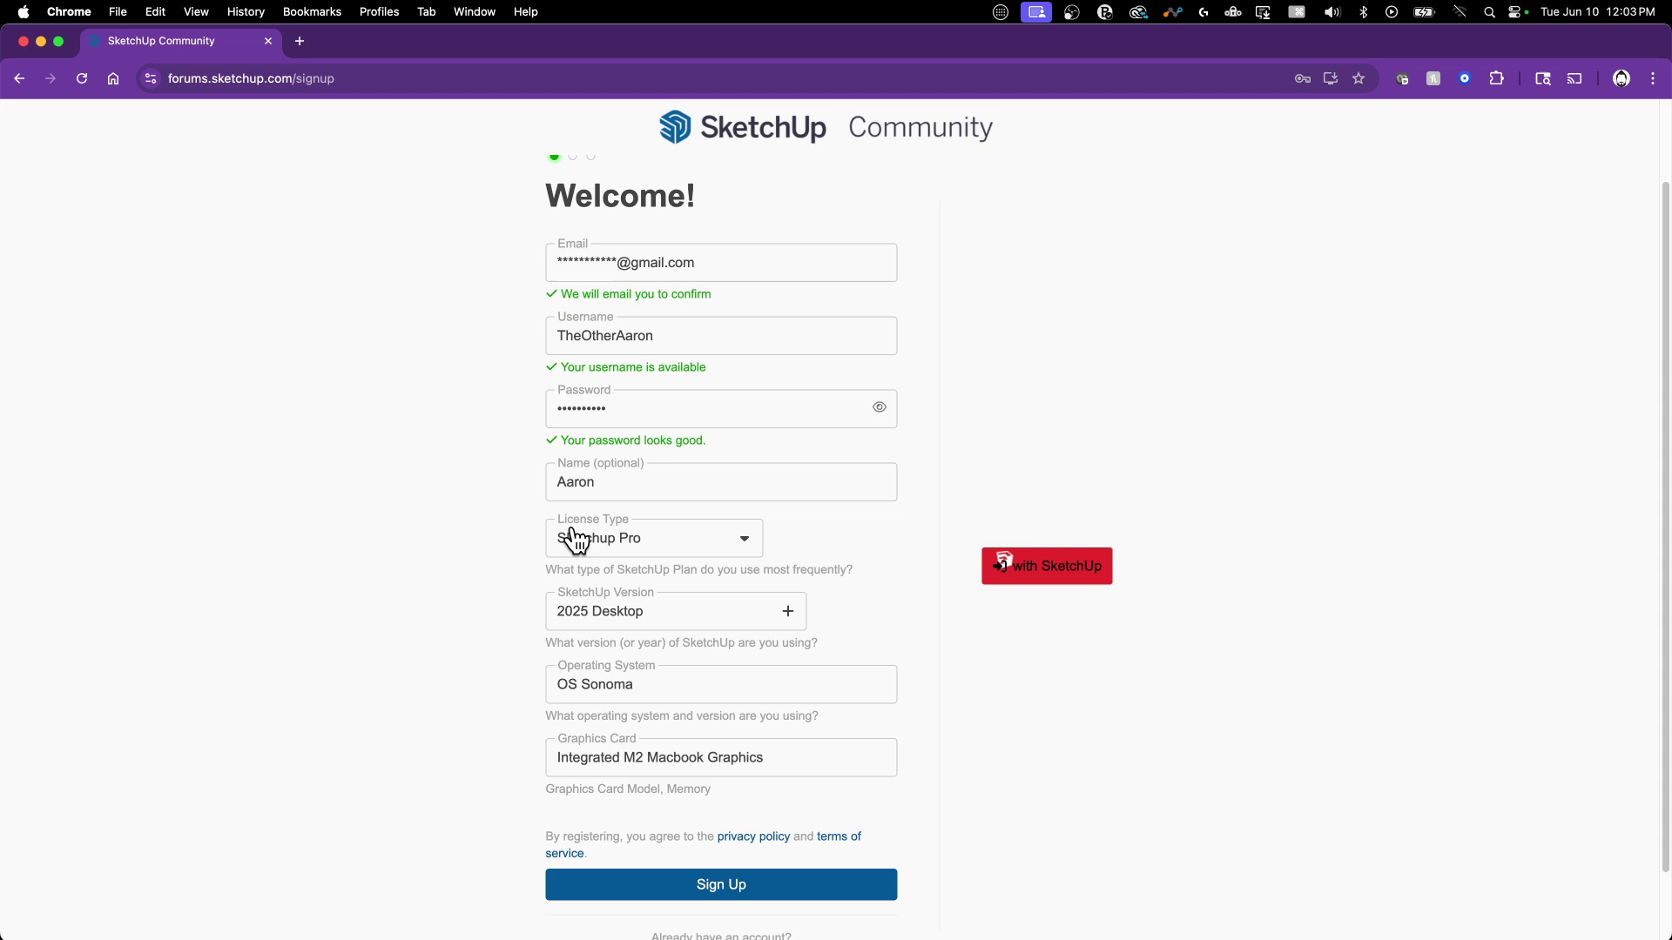
scroll(743, 599, "down", 3)
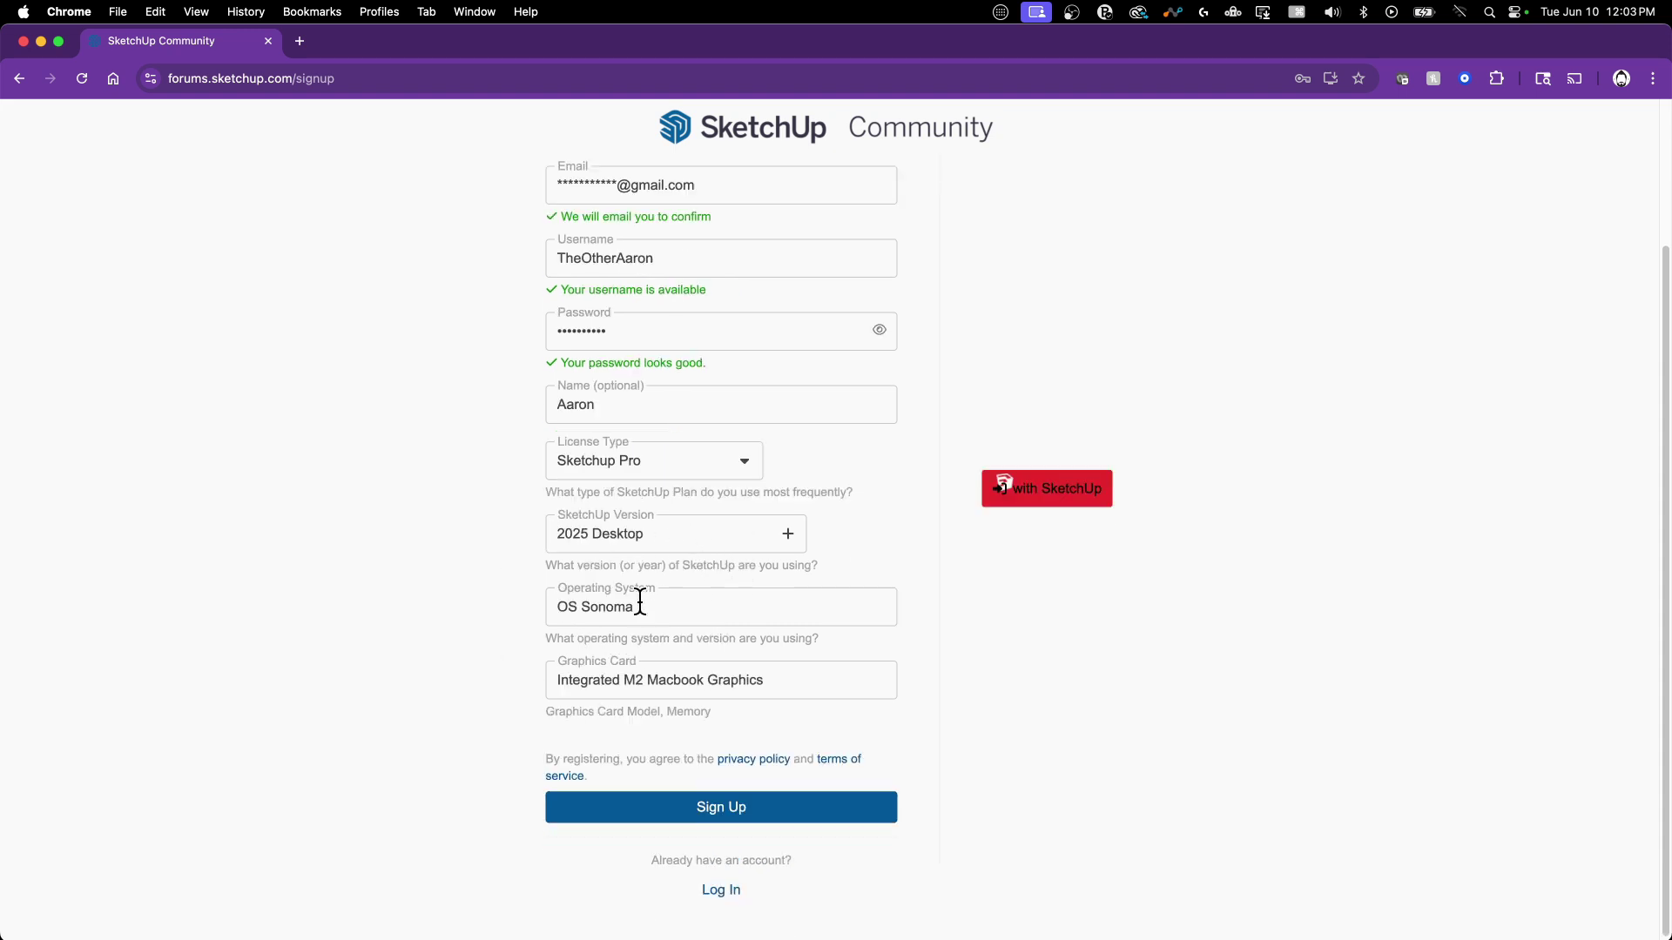
Add iPad to the selected SketchUp versions
left_click(696, 535)
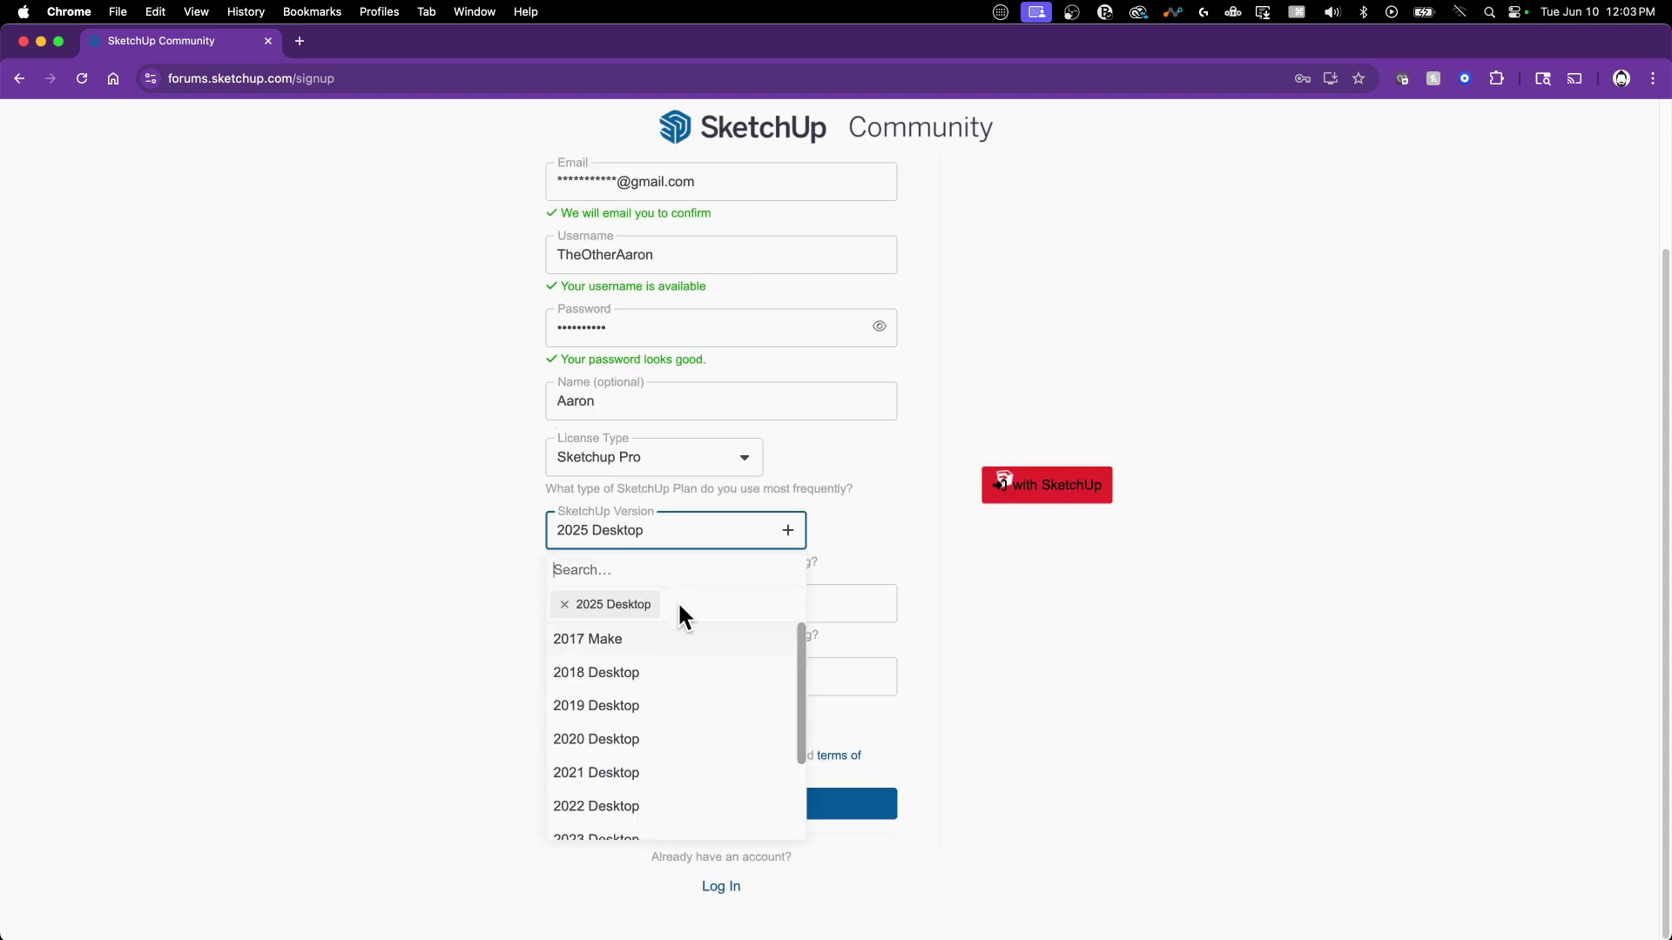
scroll(642, 727, "down", 3)
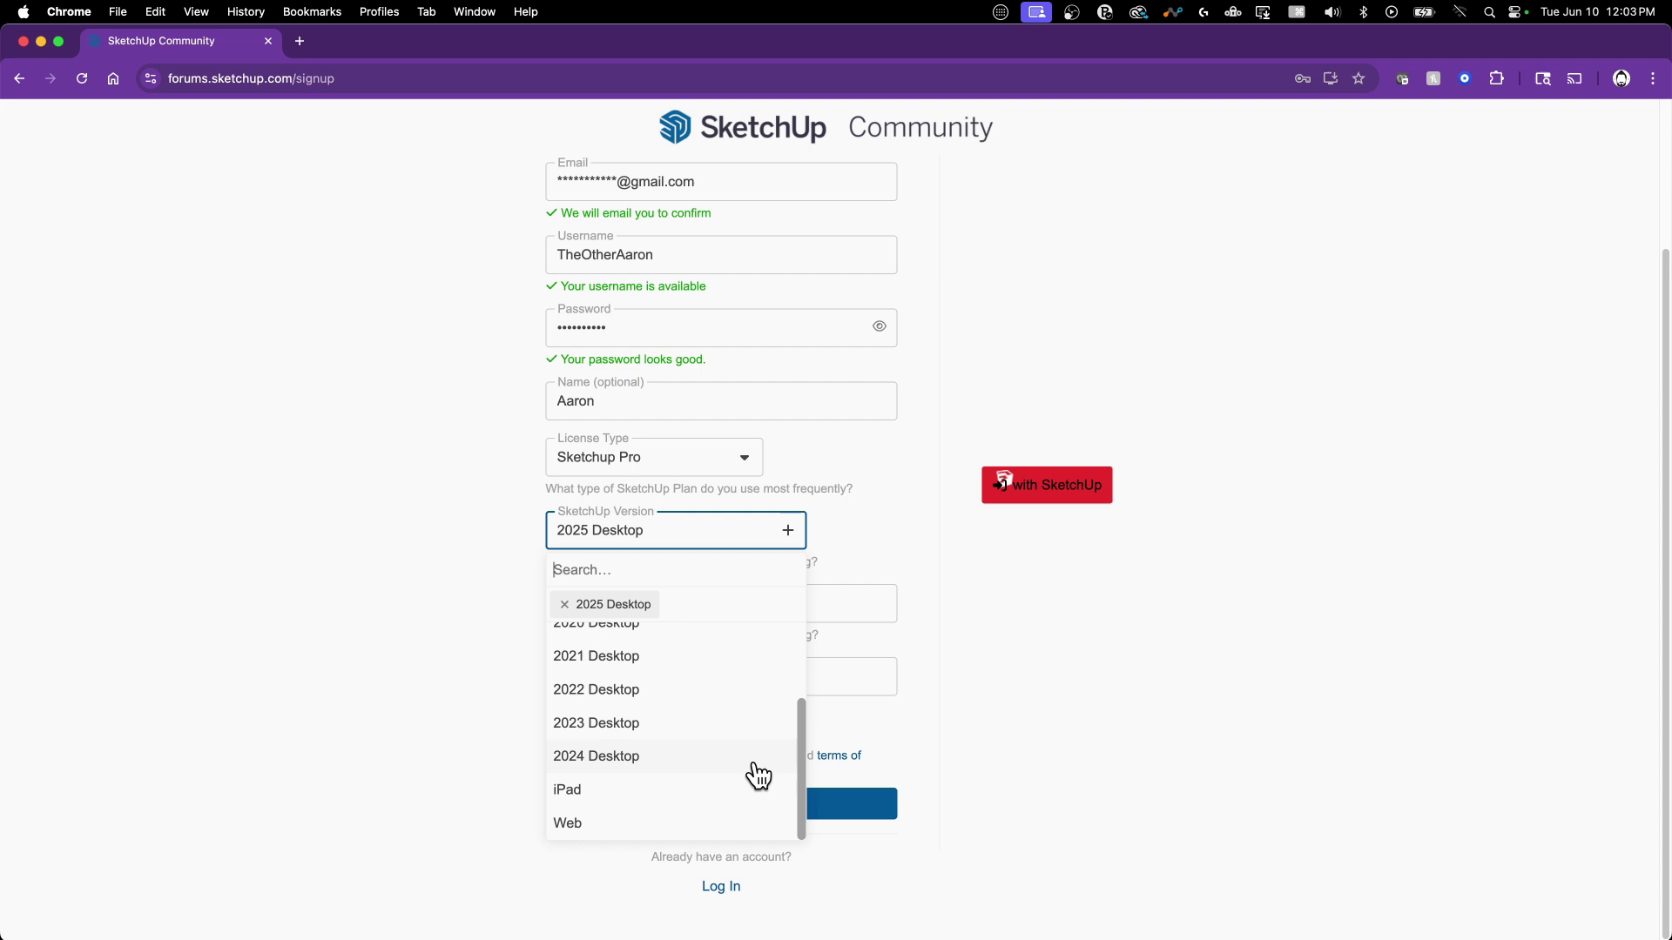
scroll(749, 775, "up", 1)
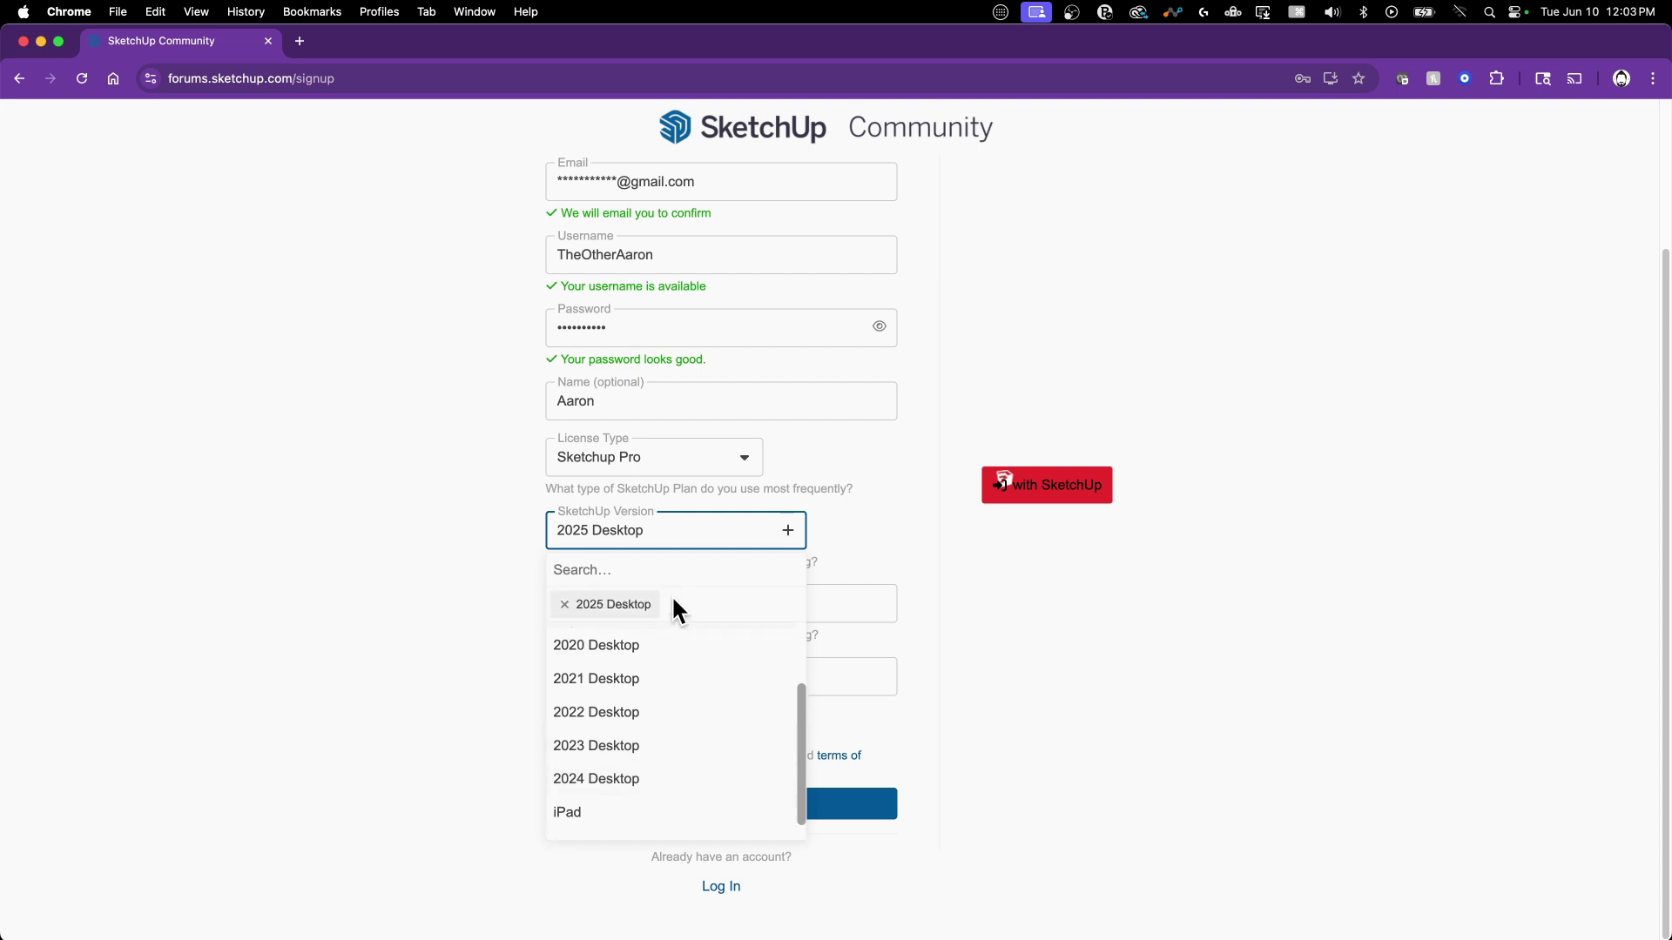
scroll(634, 724, "down", 1)
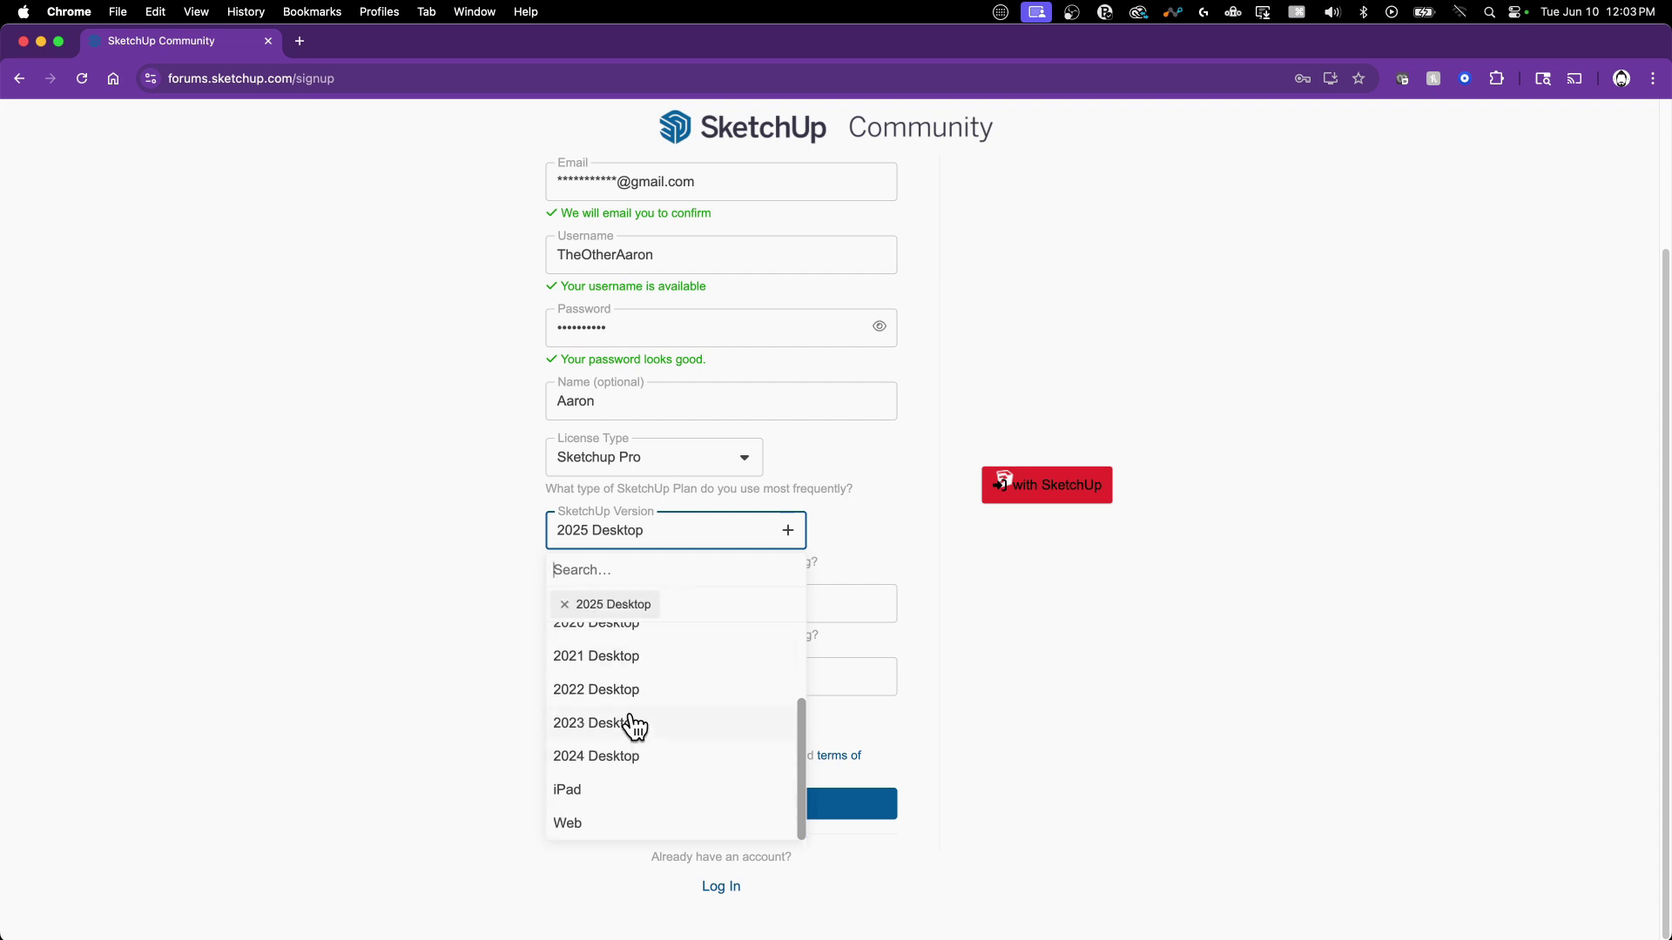
left_click(579, 799)
left_click(450, 701)
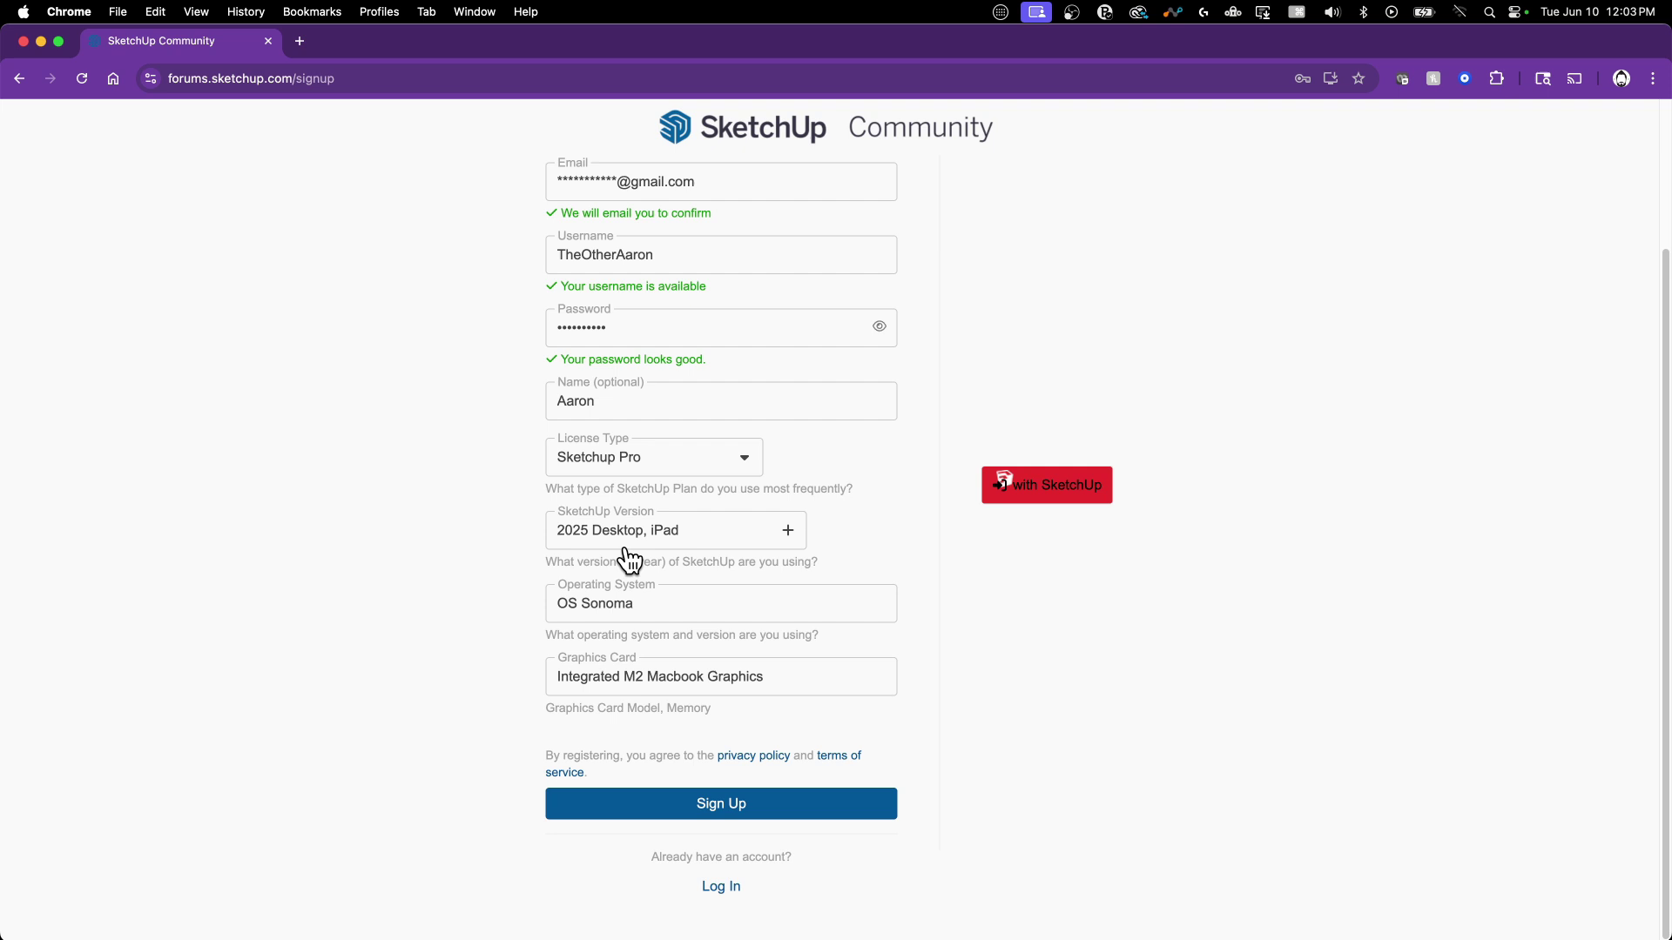
Review and edit the Operating System and Graphics Card values on the form
left_click(659, 602)
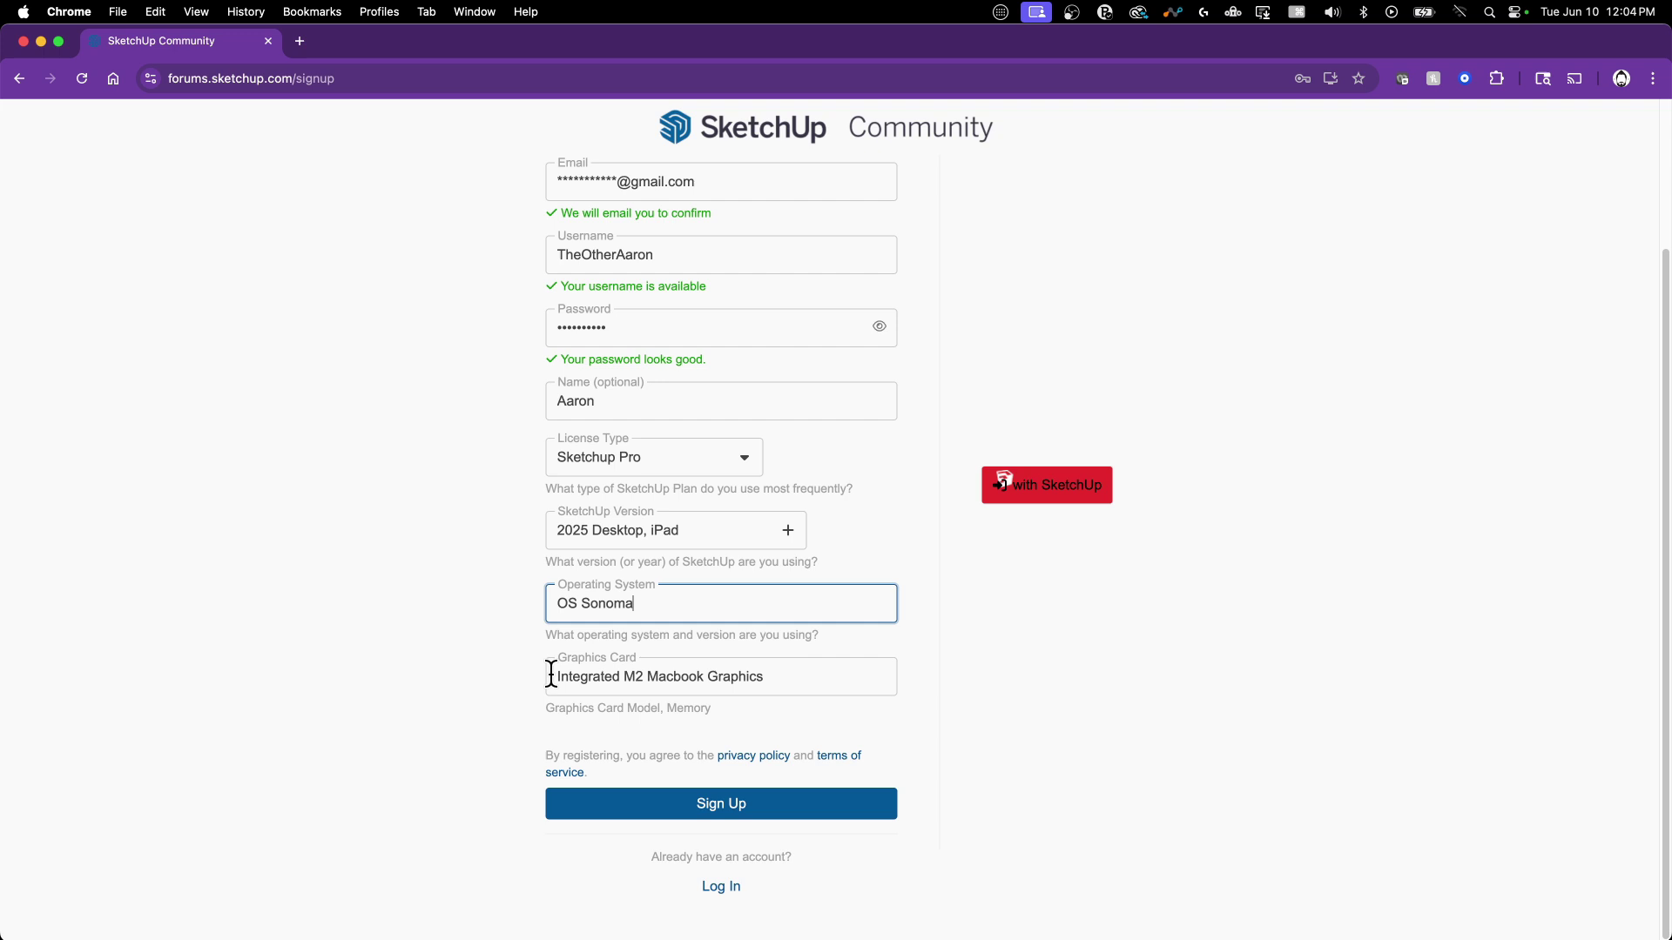
mouse_move(552, 675)
left_mouse_down()
mouse_move(824, 672)
mouse_move(545, 686)
left_mouse_up()
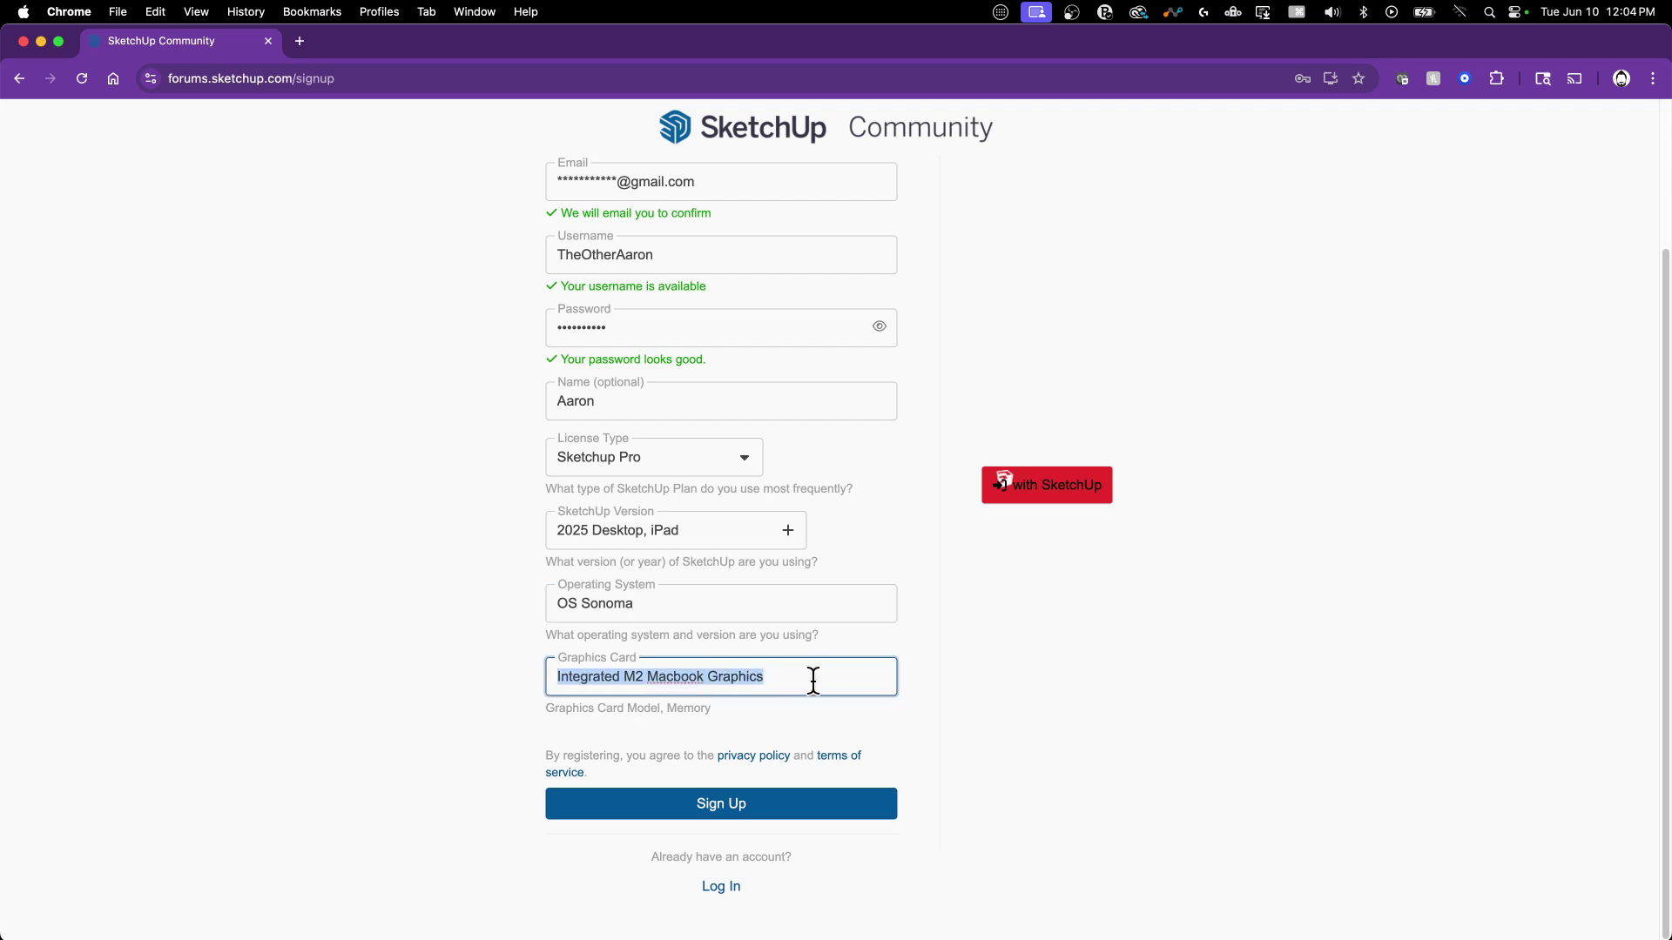
left_click_drag(812, 676, 552, 680)
left_click(806, 676)
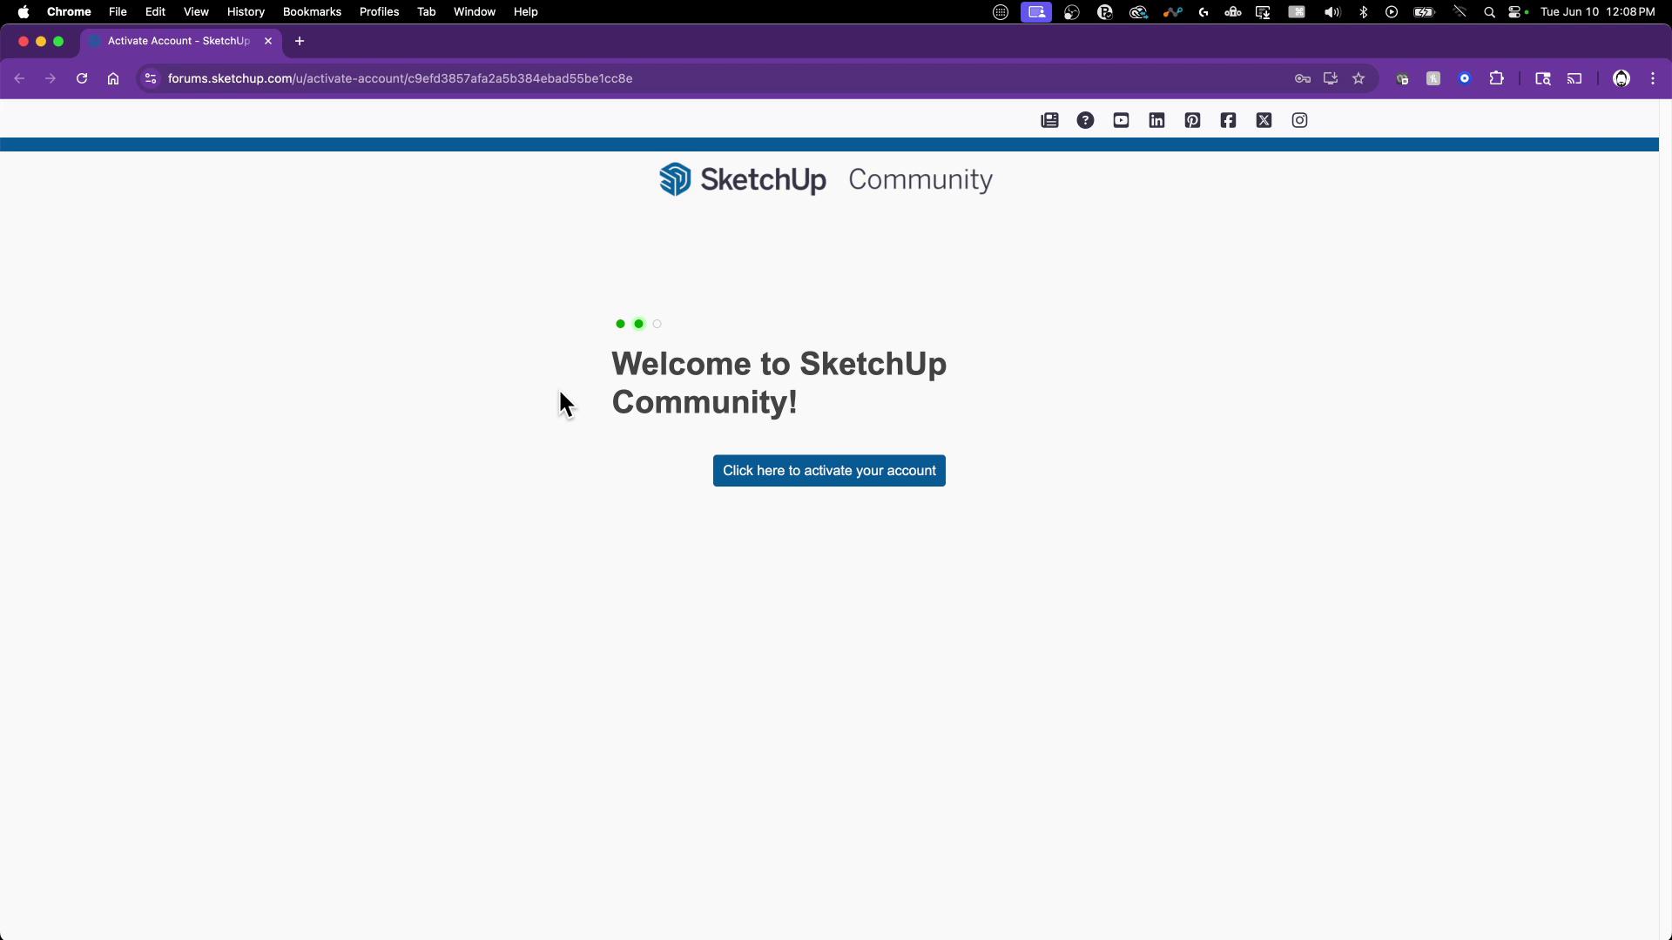
Activate the new account and finish setup to reach the Top topics page
left_click(849, 474)
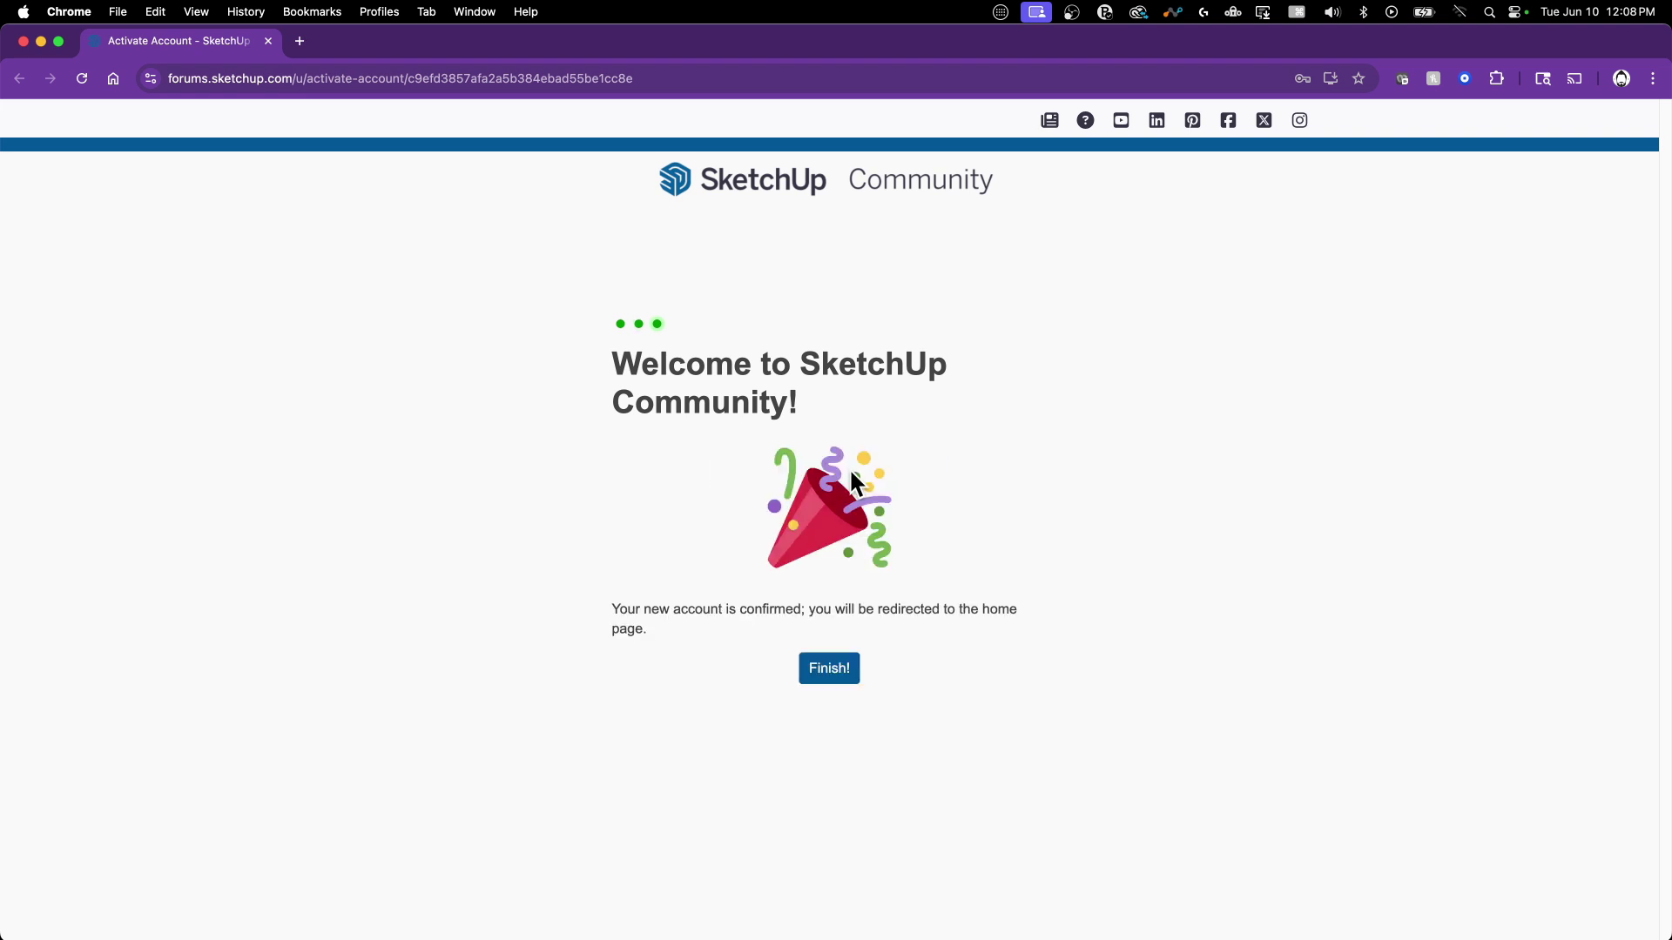
left_click(832, 672)
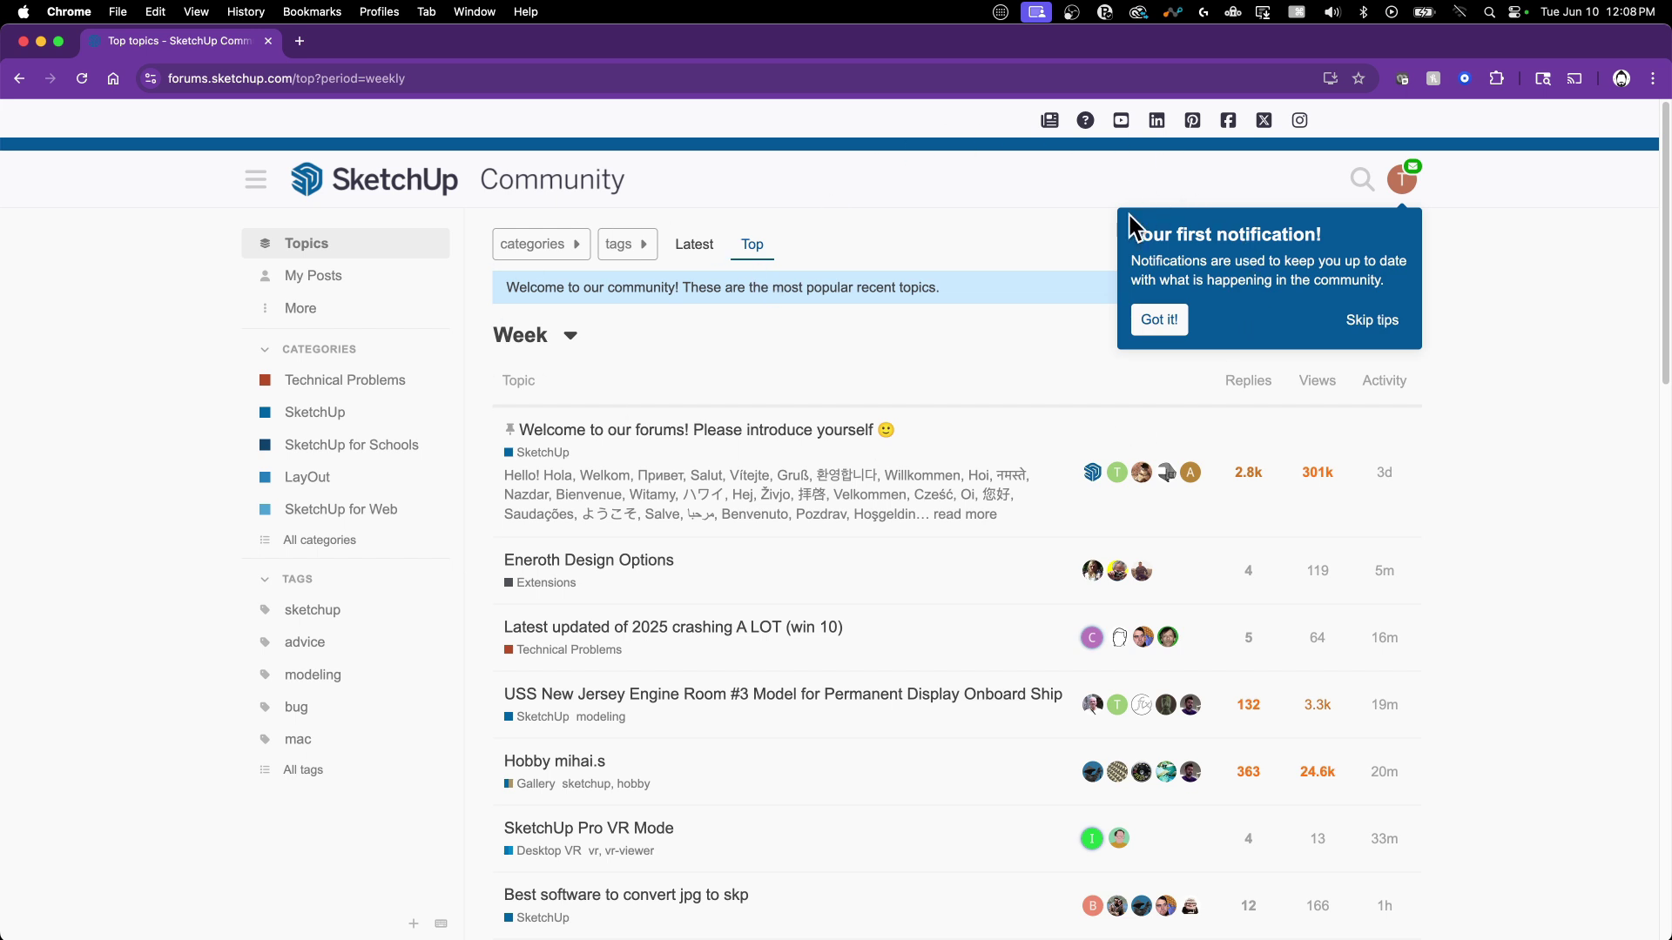
Dismiss the onboarding tips and open discobot's Greetings! message from notifications
left_click(1160, 322)
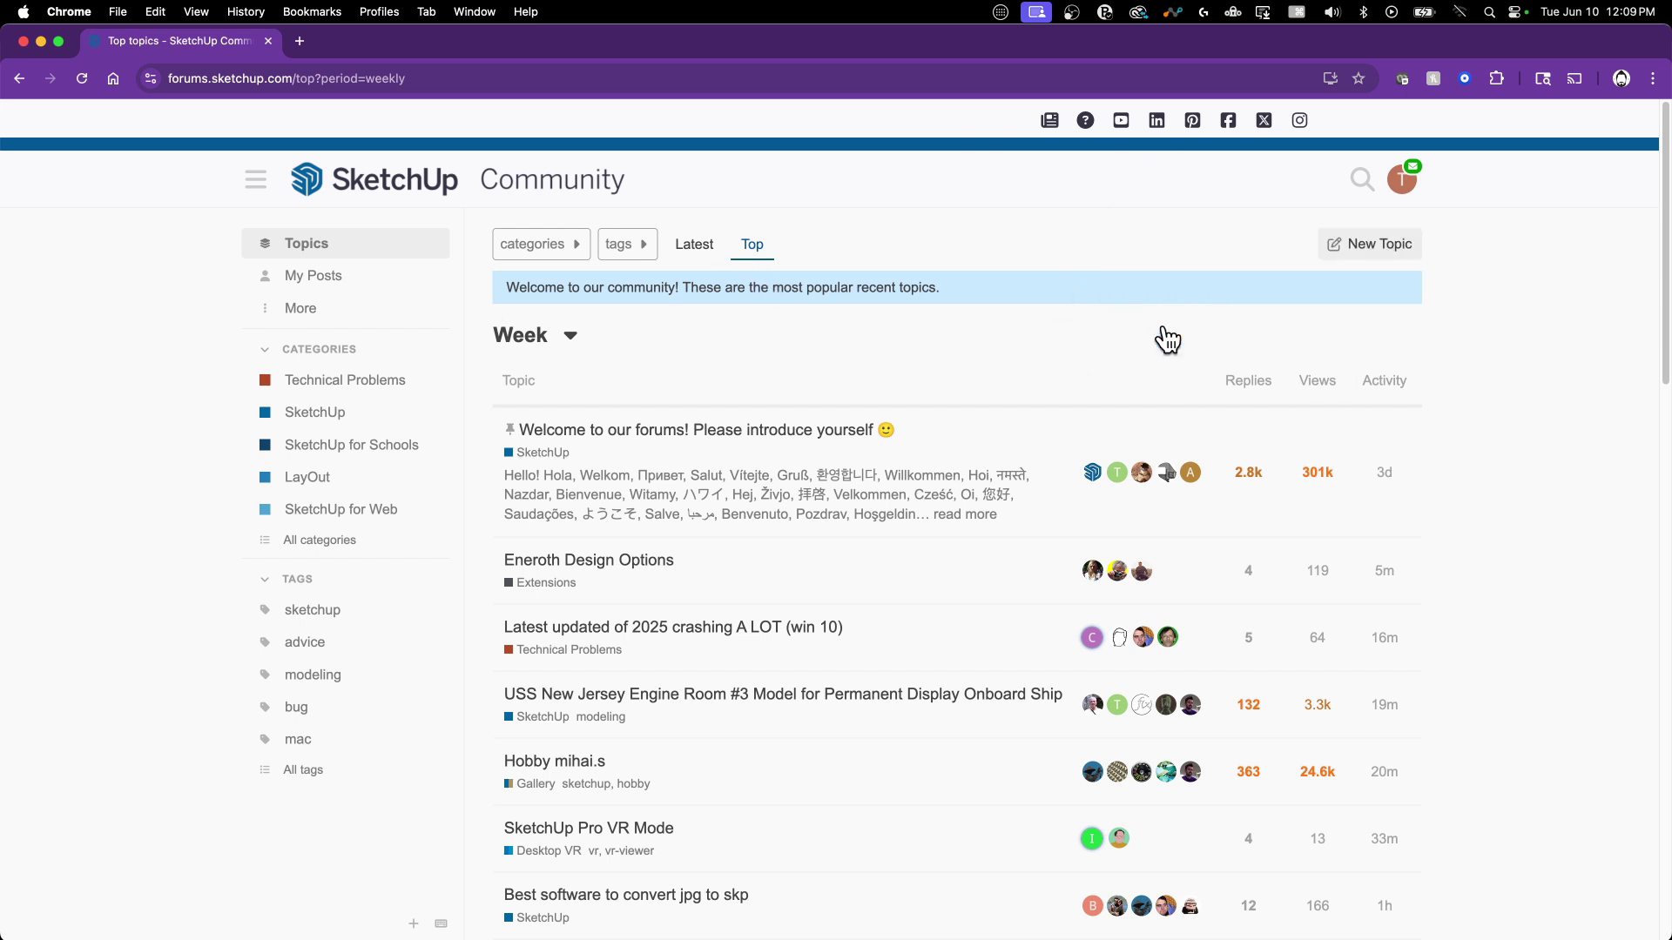
left_click(1404, 183)
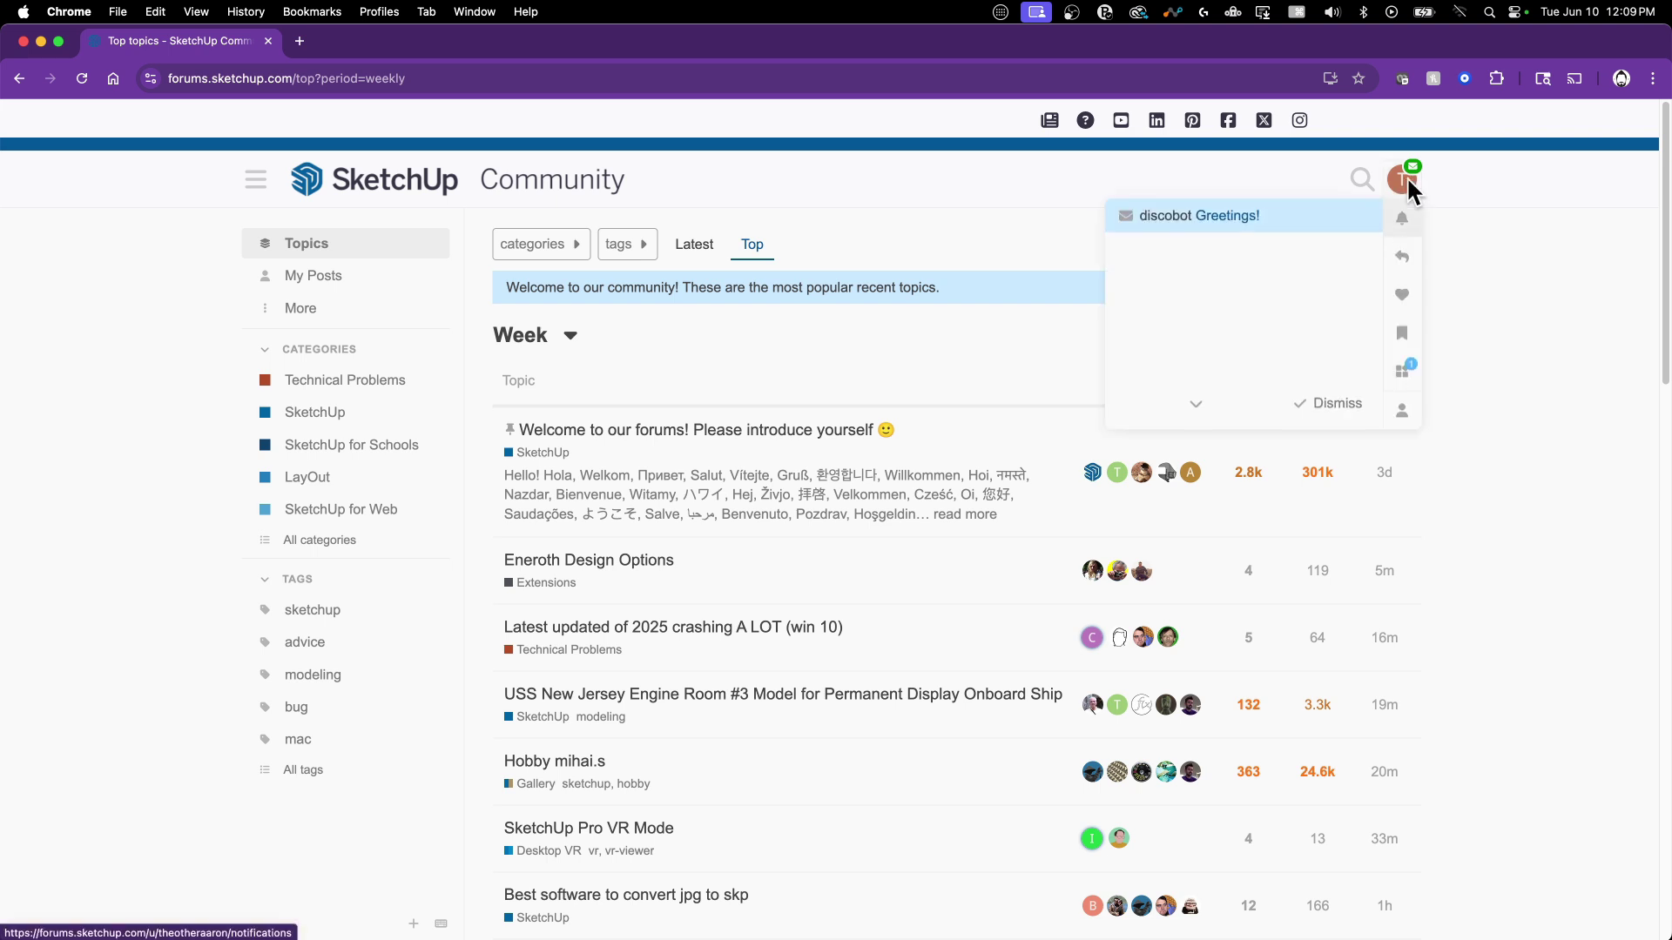
left_click(1243, 218)
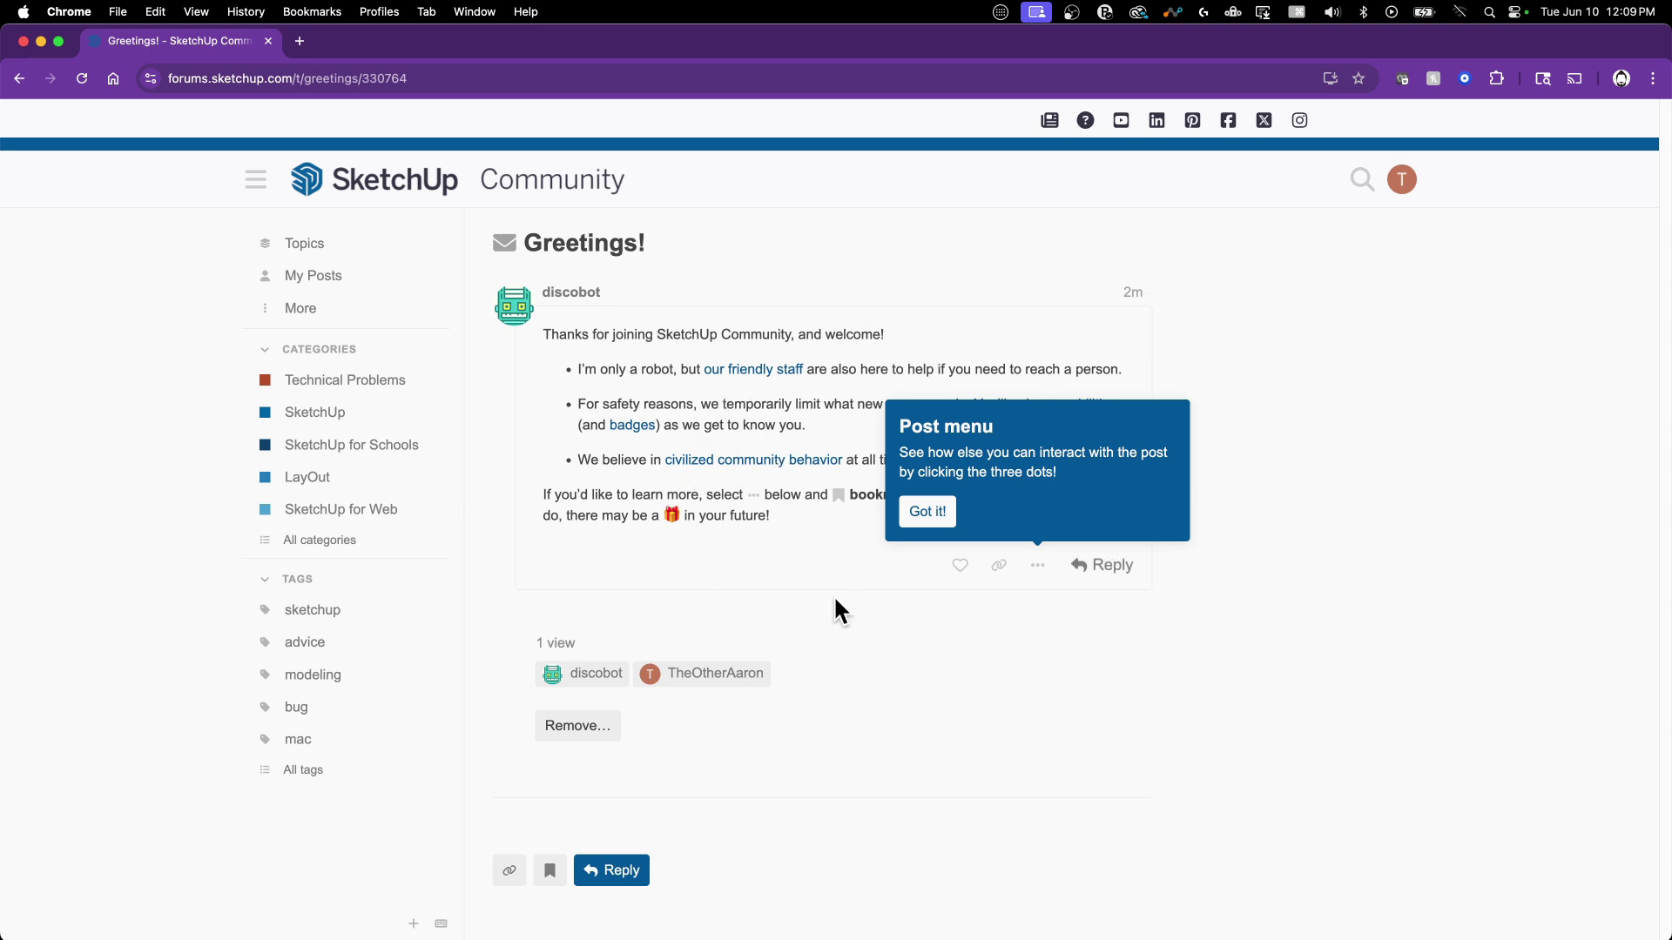
left_click(928, 511)
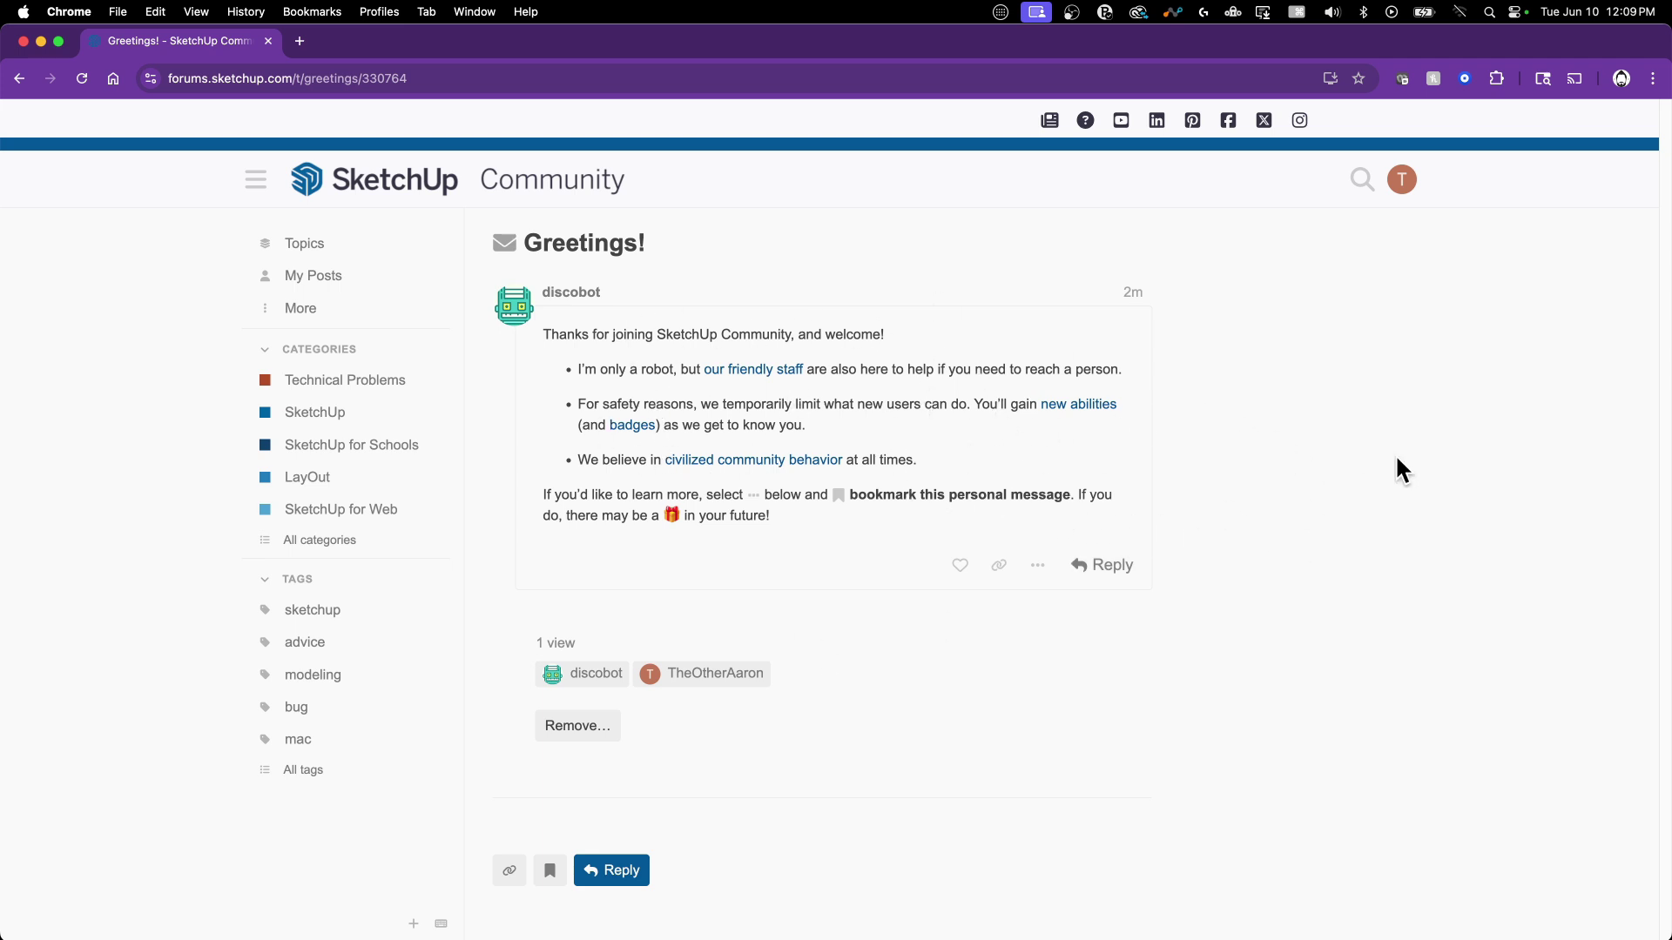
Open the account preferences from the avatar's profile menu
left_click(1403, 181)
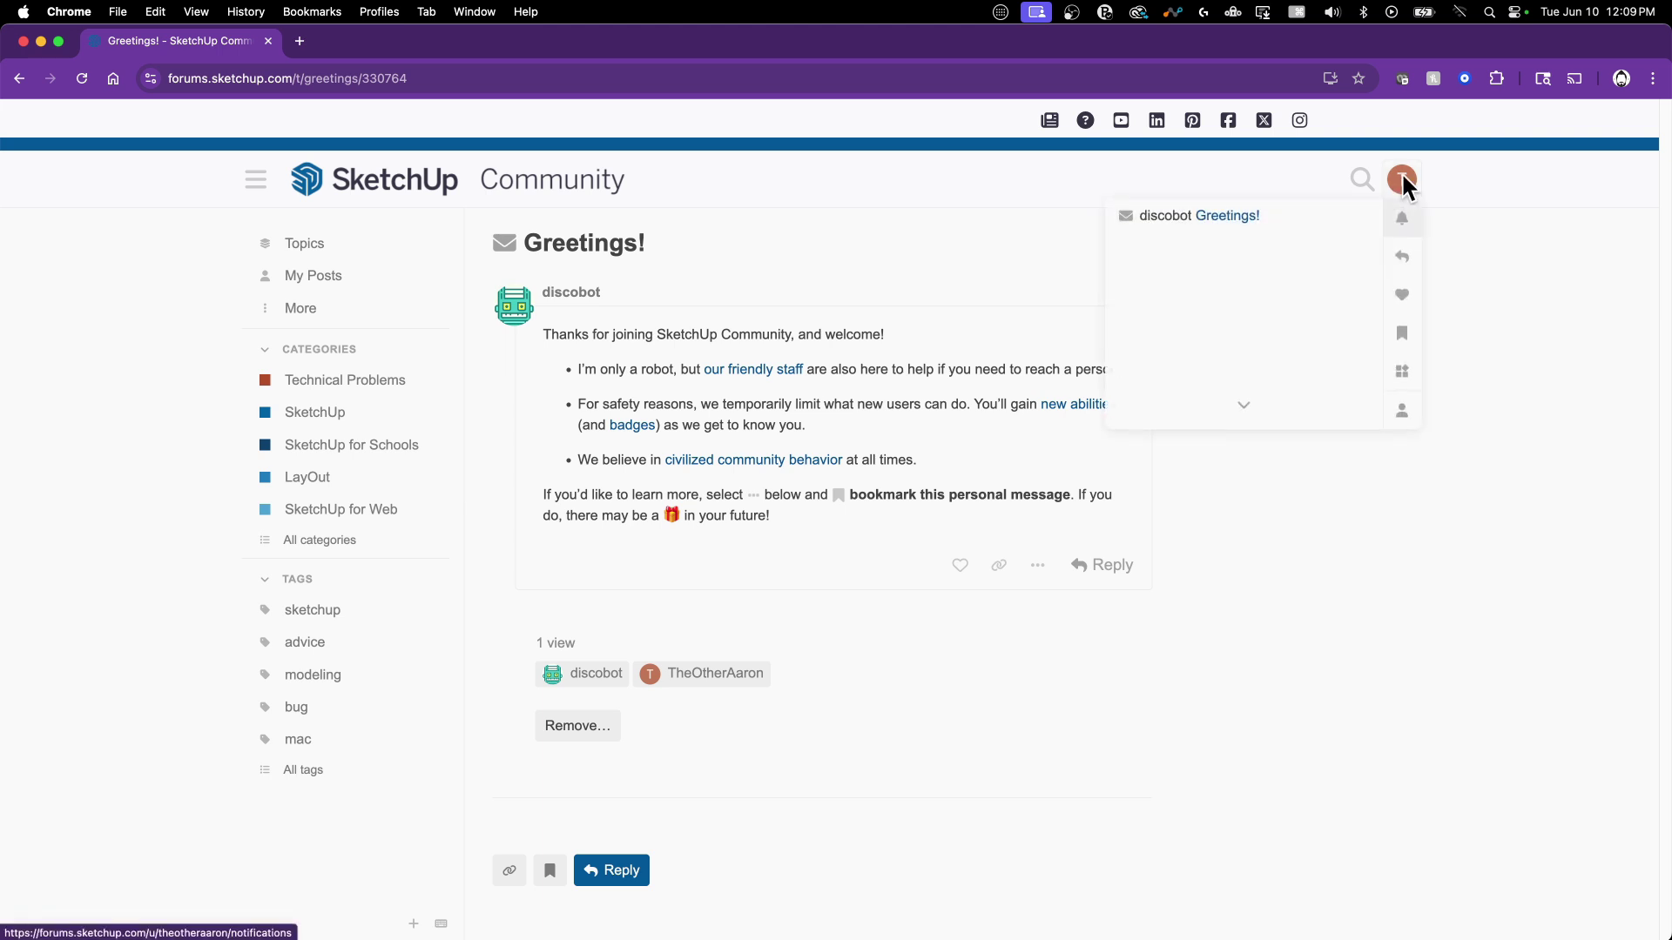
left_click(1404, 422)
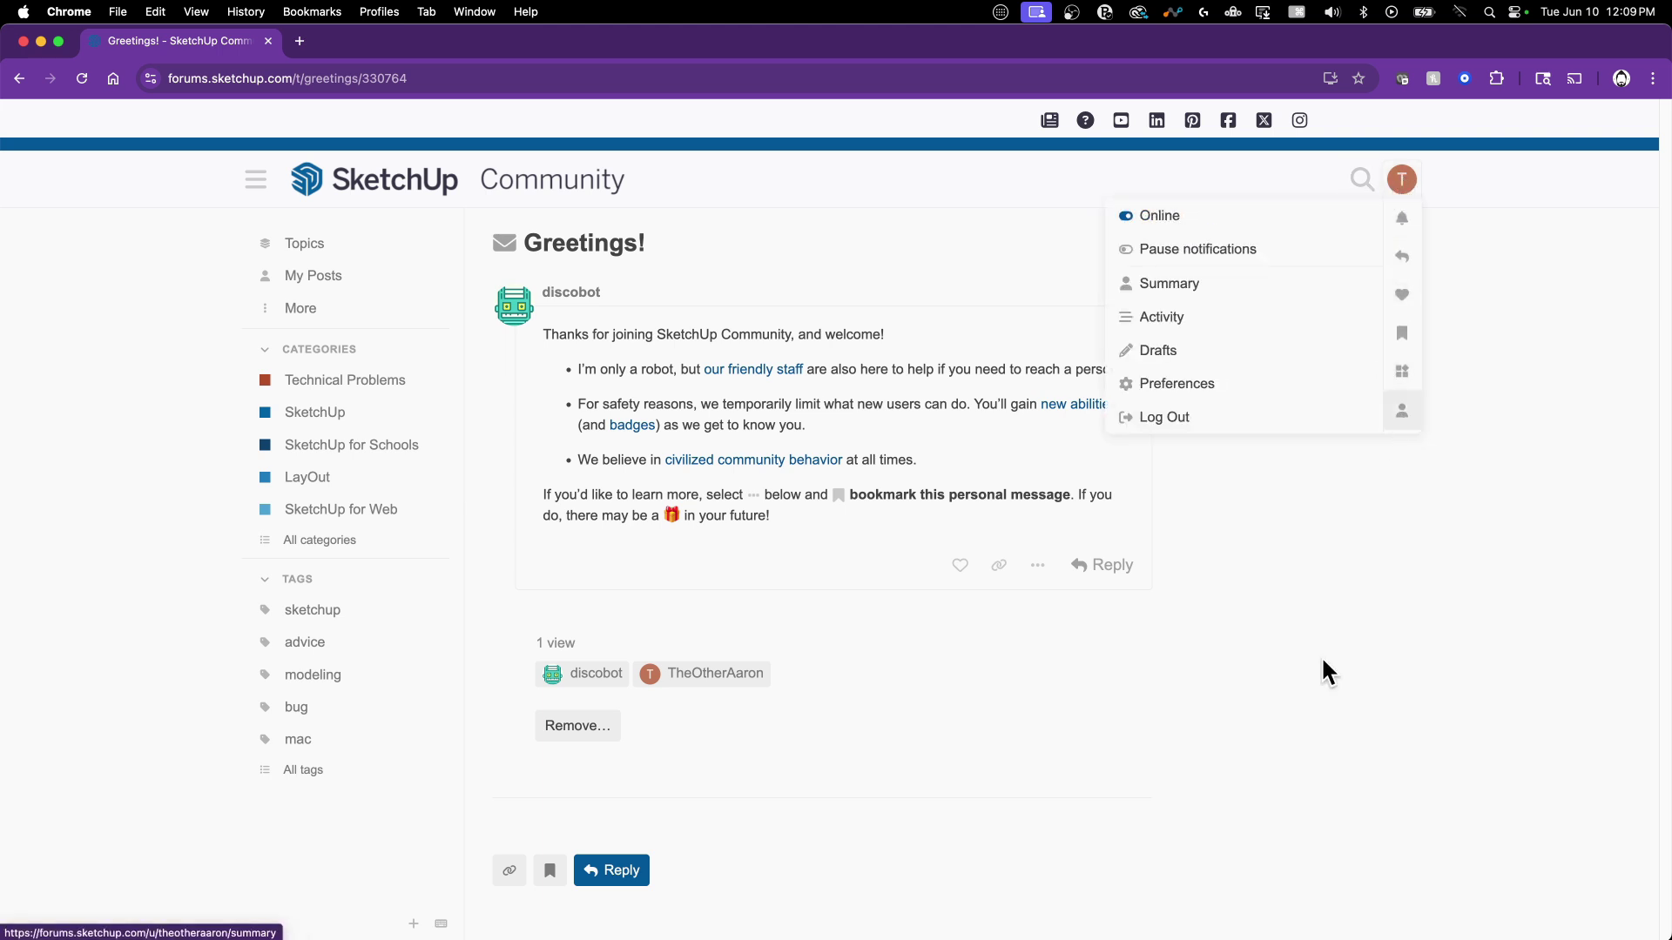
left_click(1198, 397)
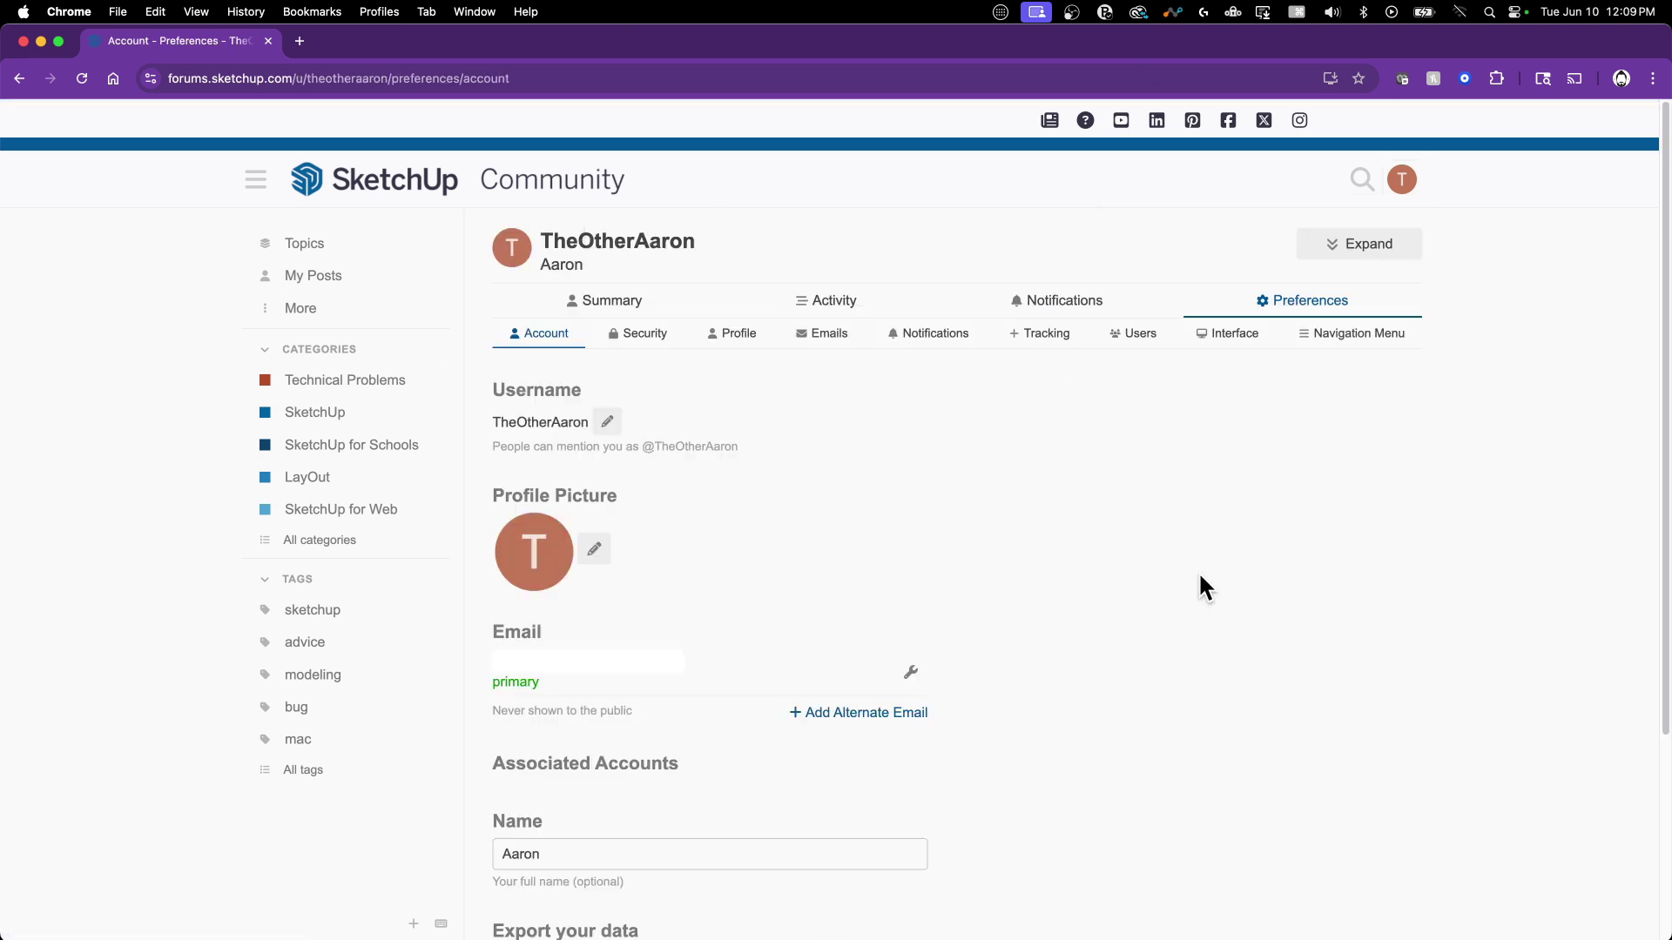
scroll(888, 380, "down", 5)
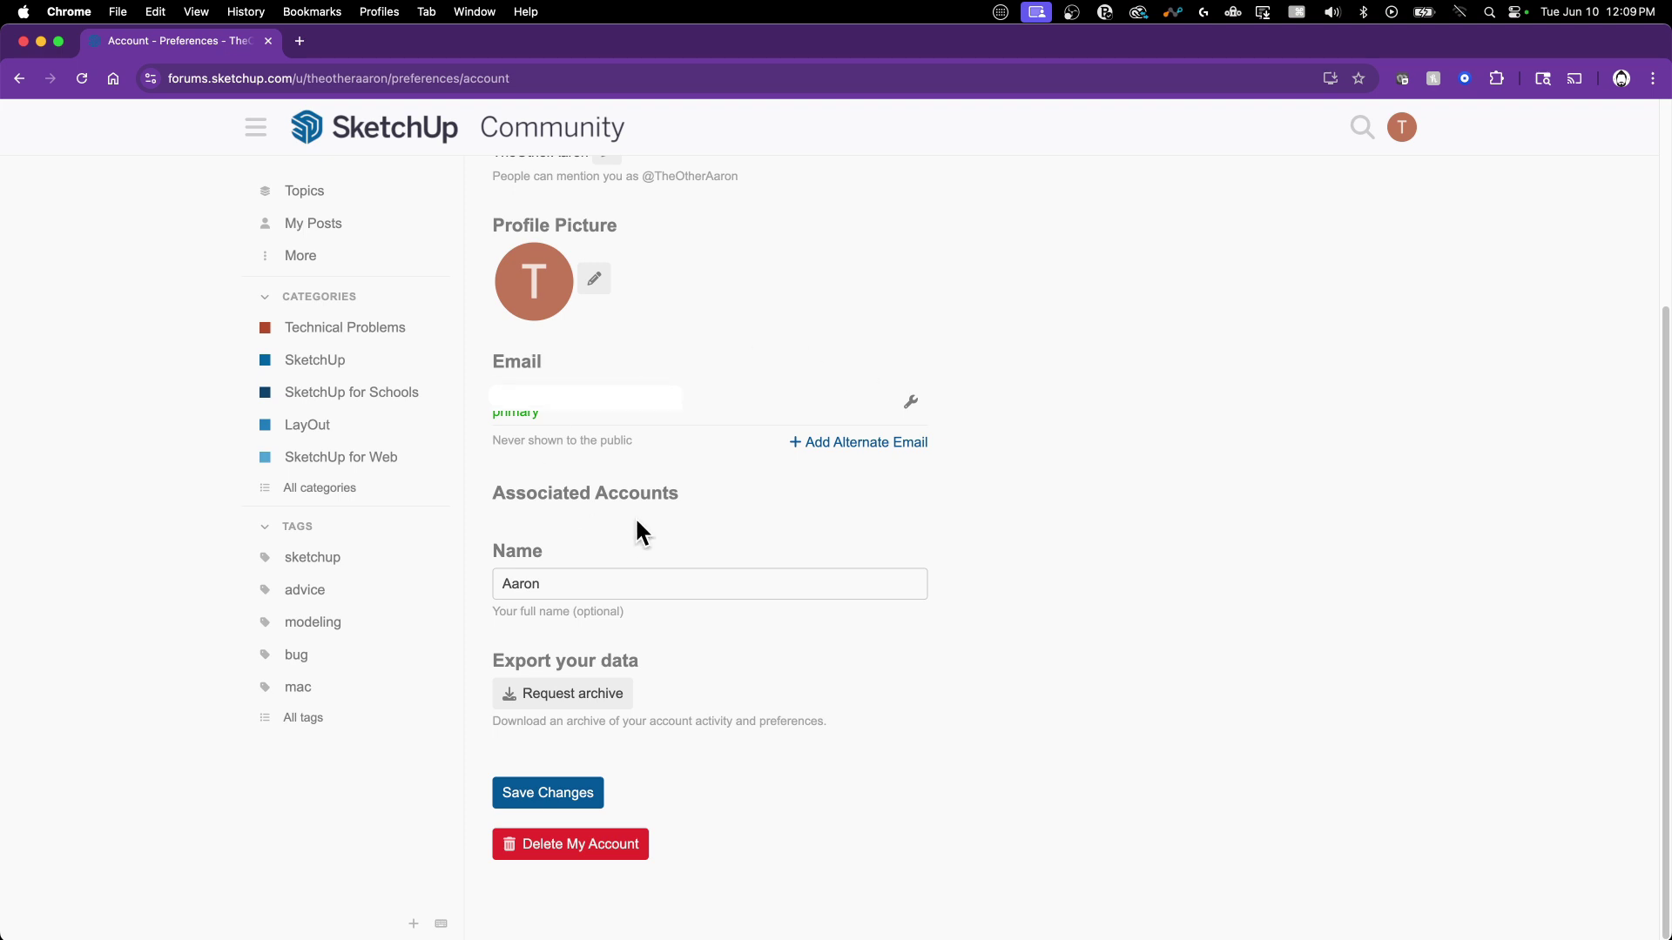
scroll(859, 438, "up", 5)
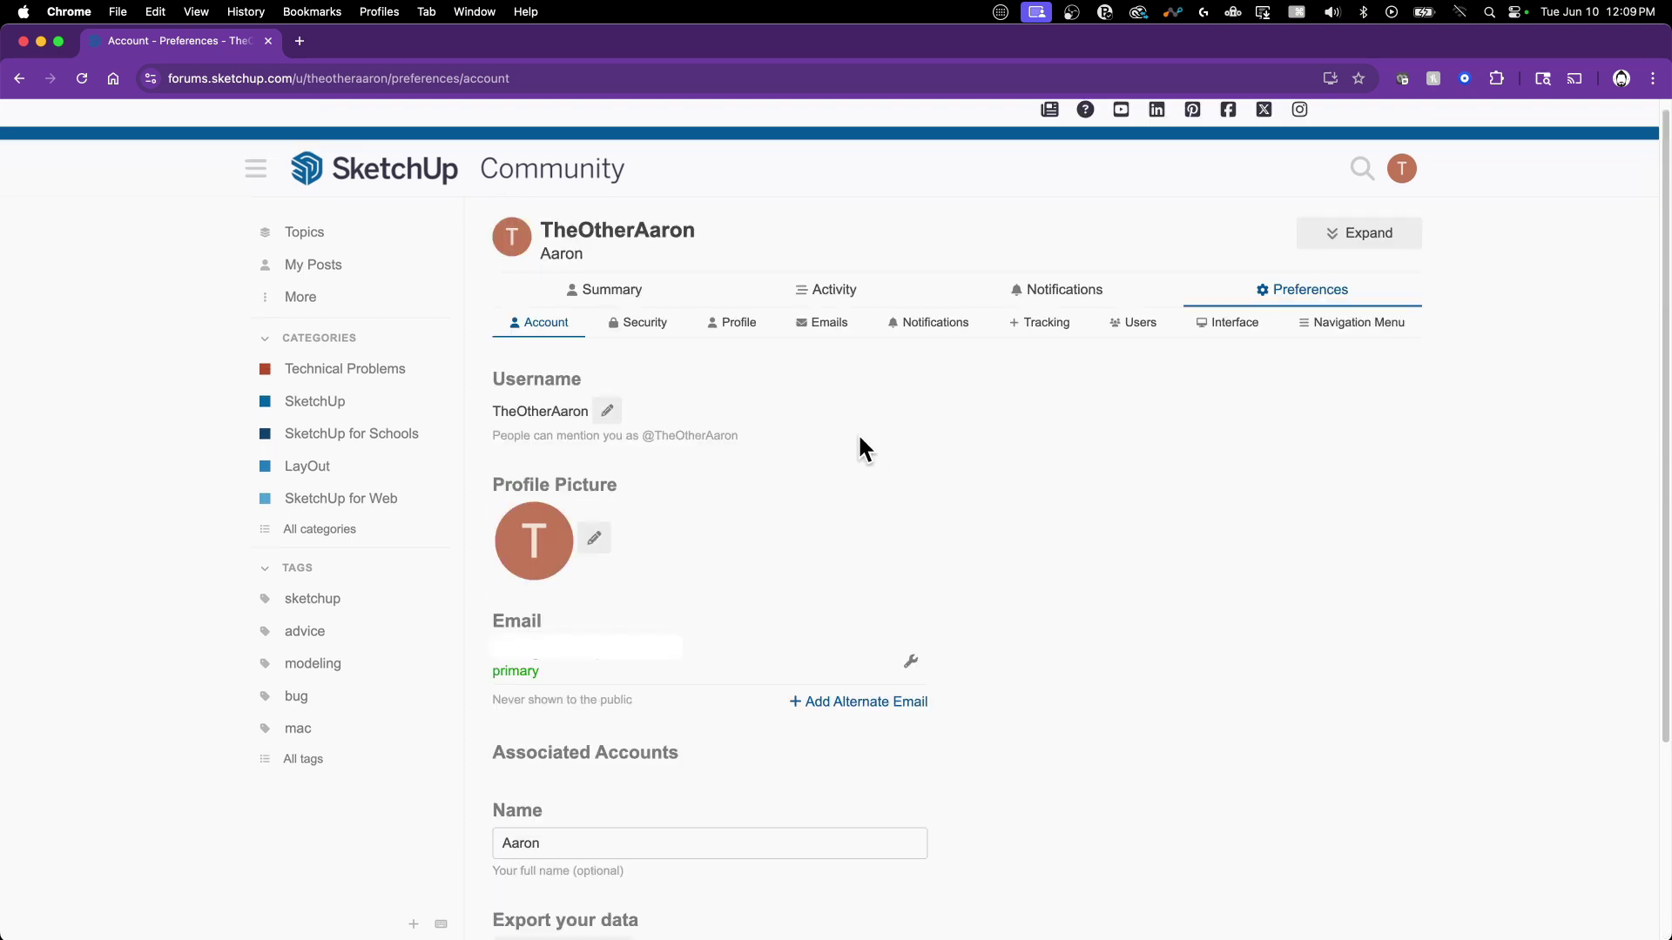
Scroll through the Profile preferences, then return to the forum's Latest topics
left_click(729, 324)
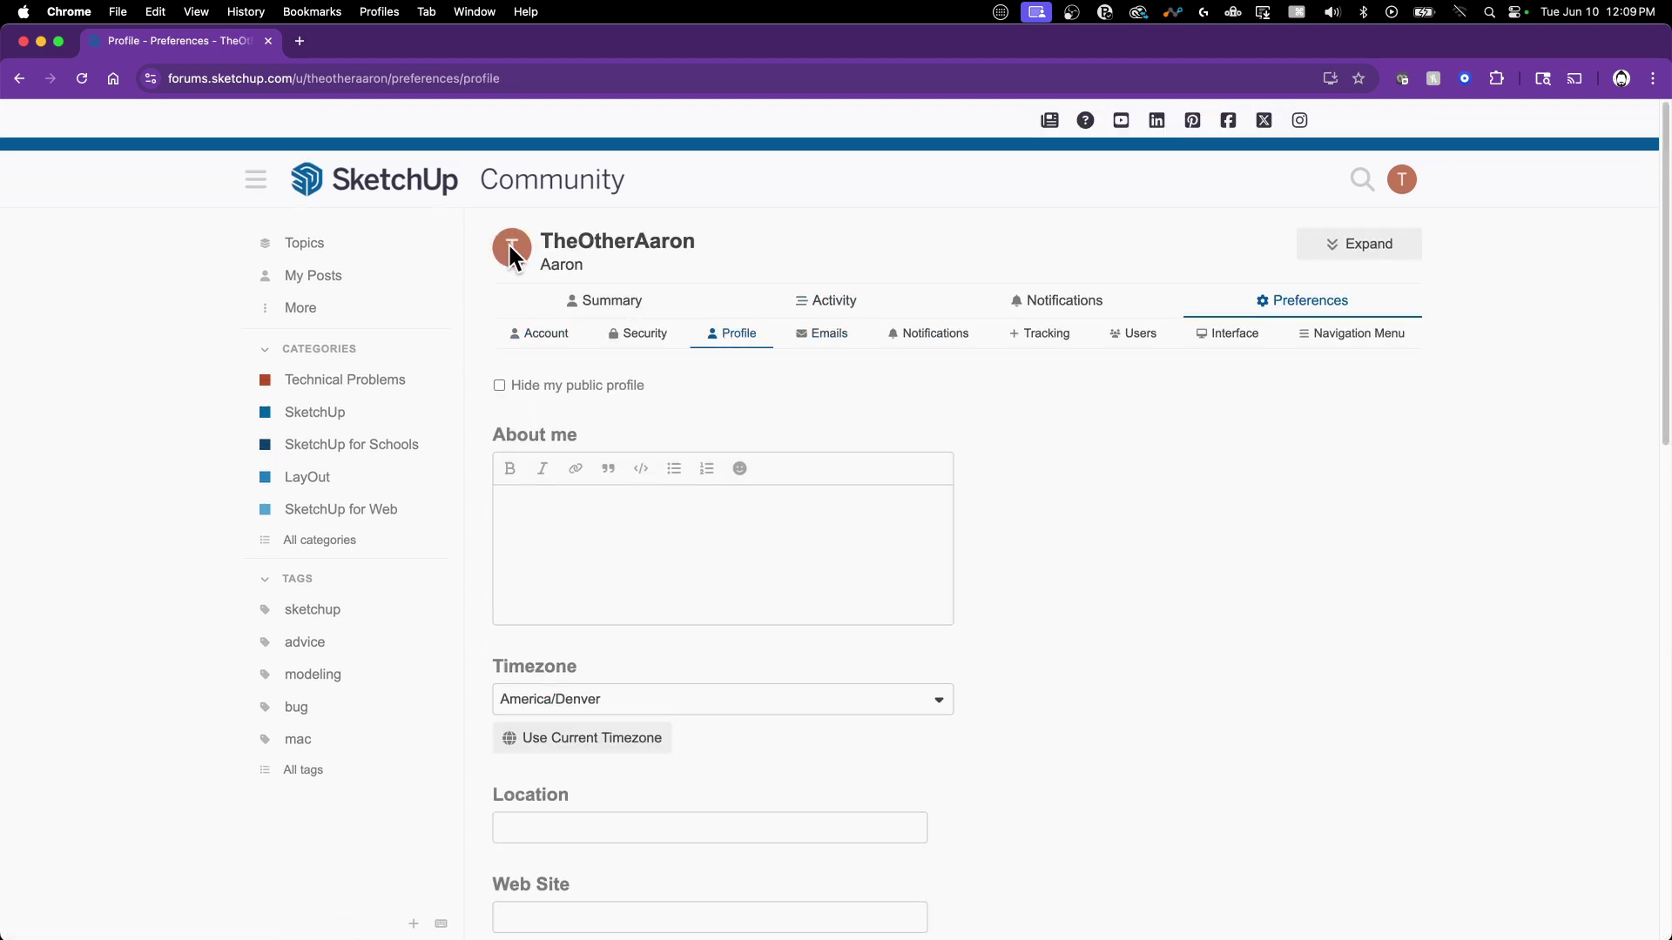
scroll(802, 526, "down", 10)
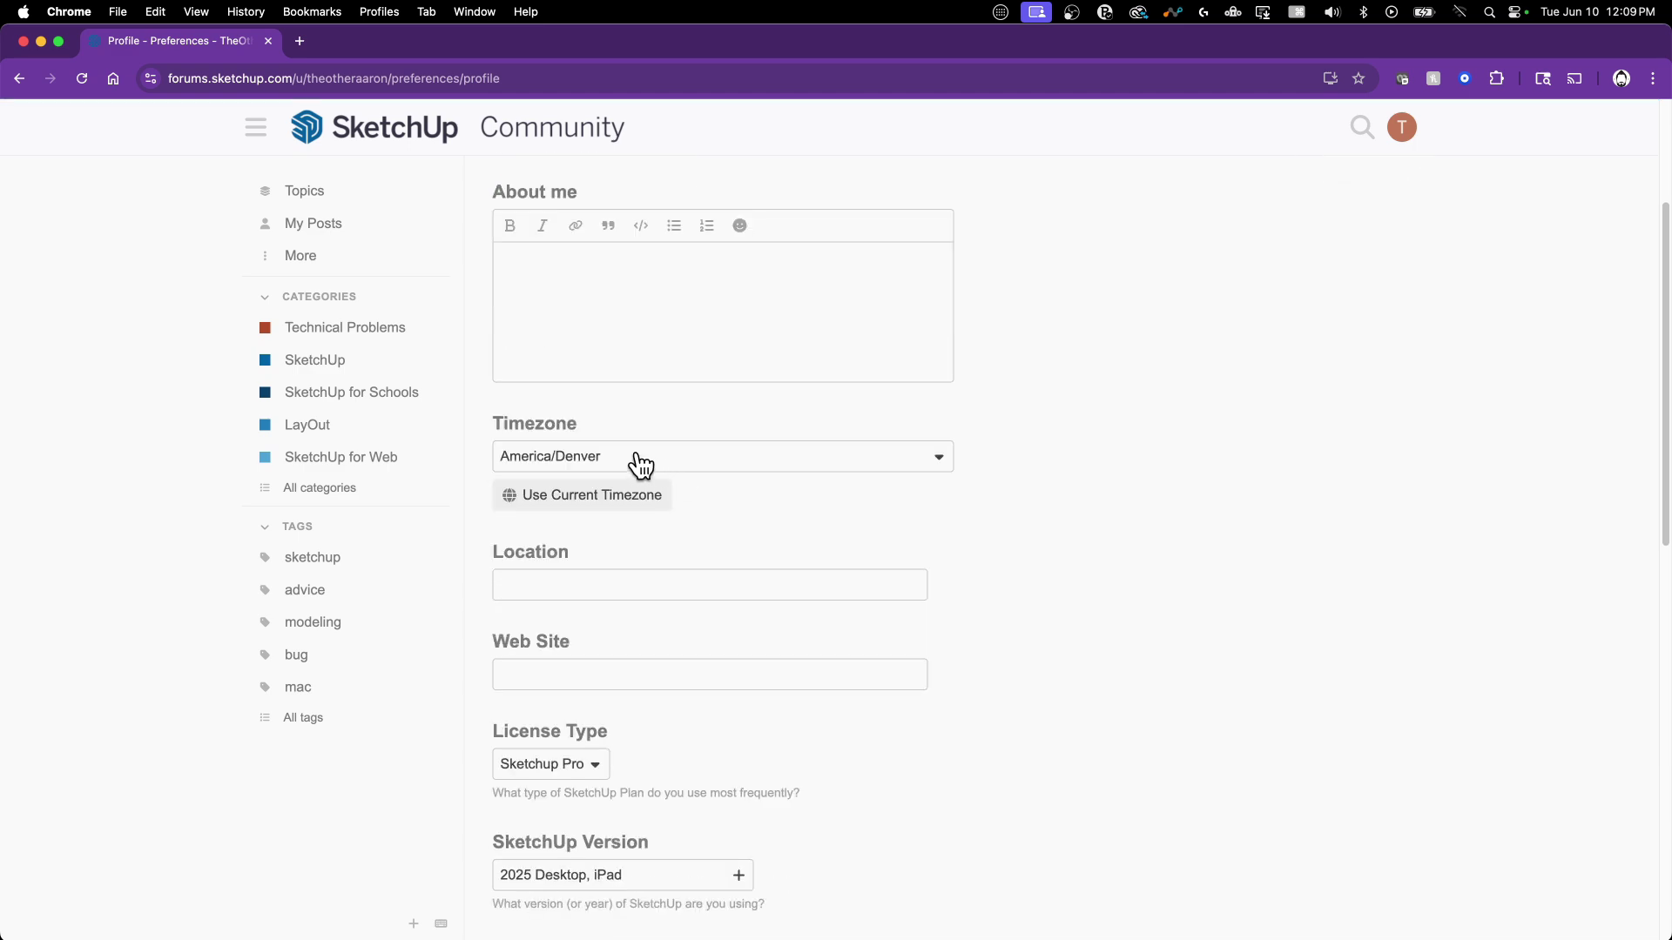
scroll(783, 696, "down", 4)
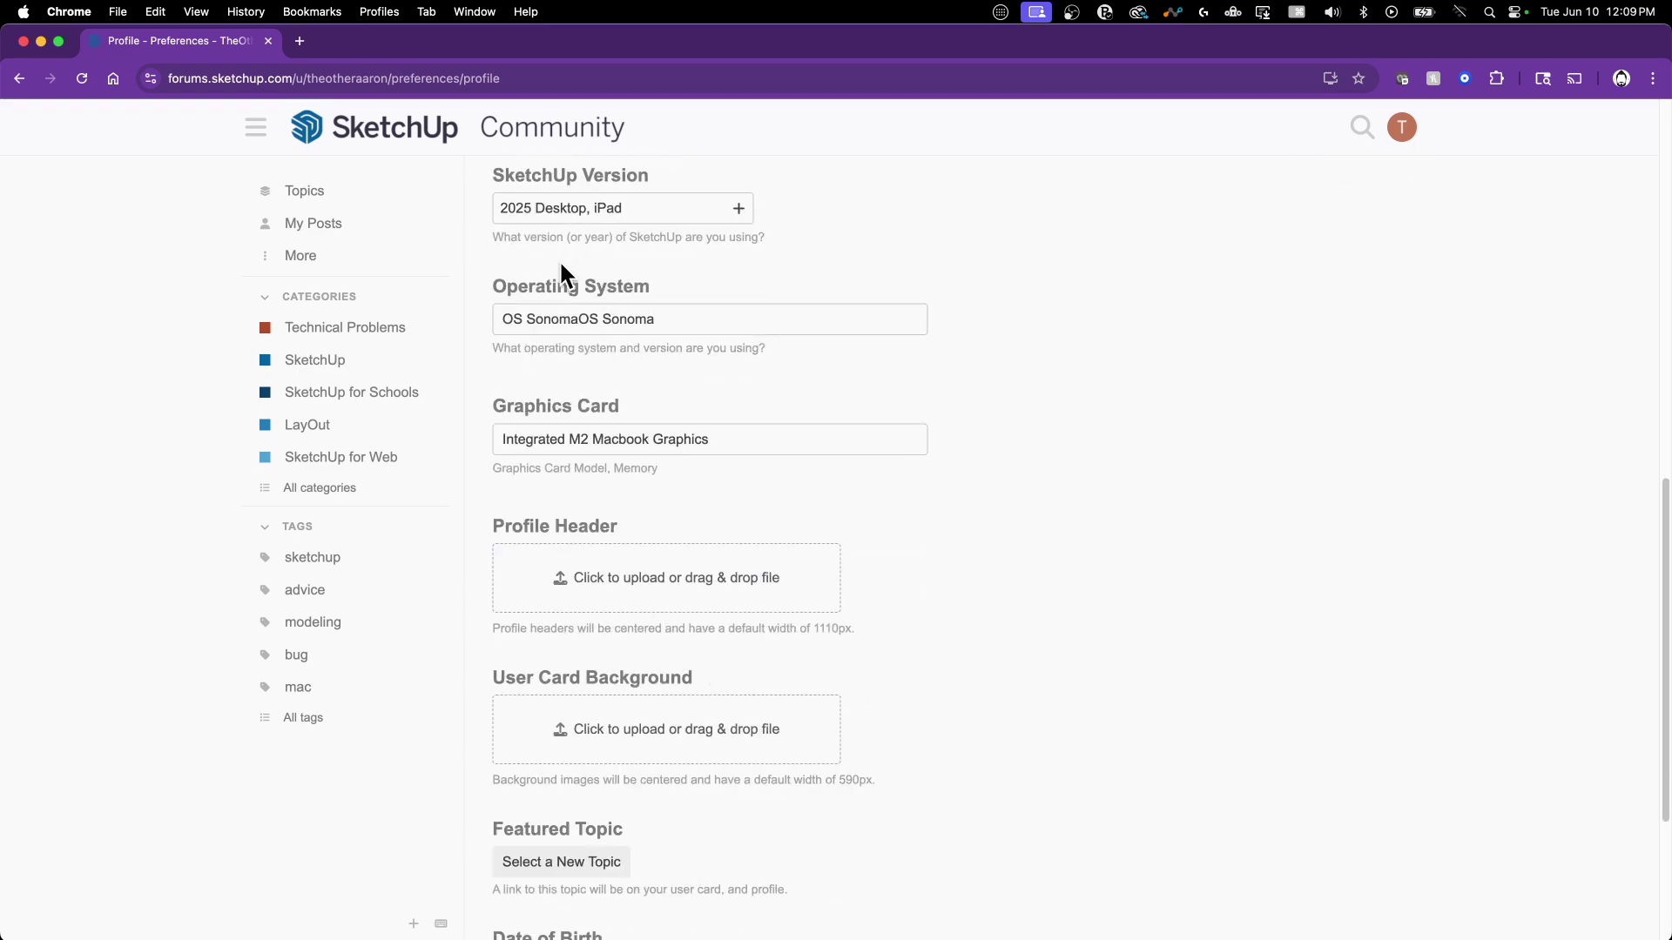
scroll(561, 266, "down", 3)
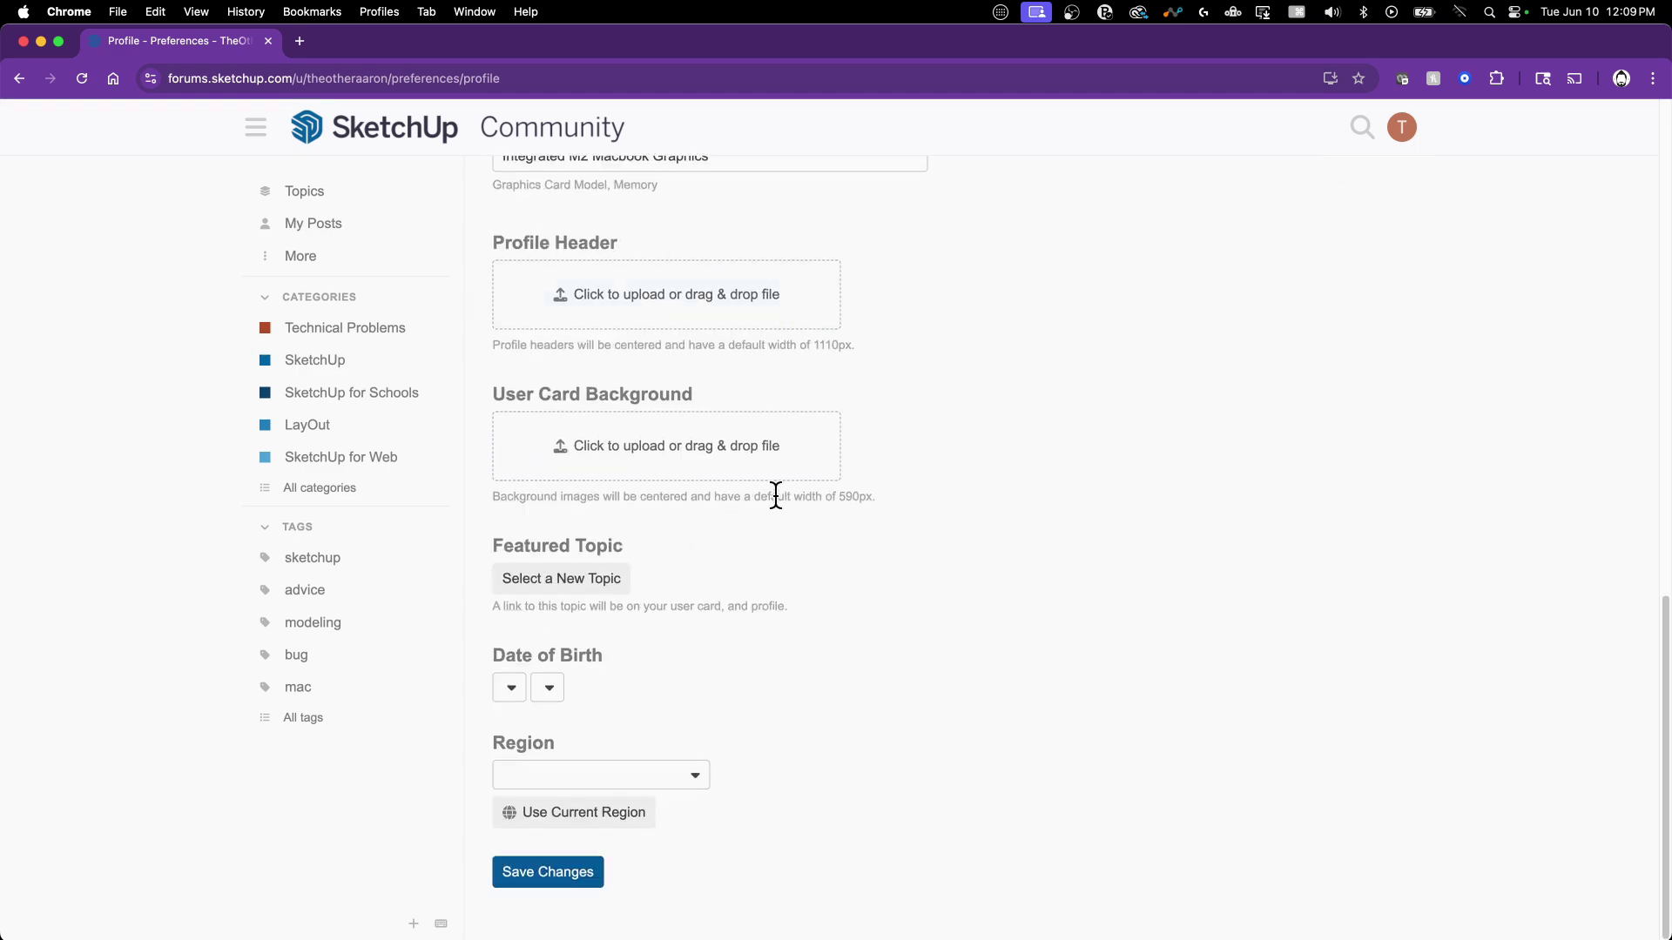
scroll(776, 495, "up", 11)
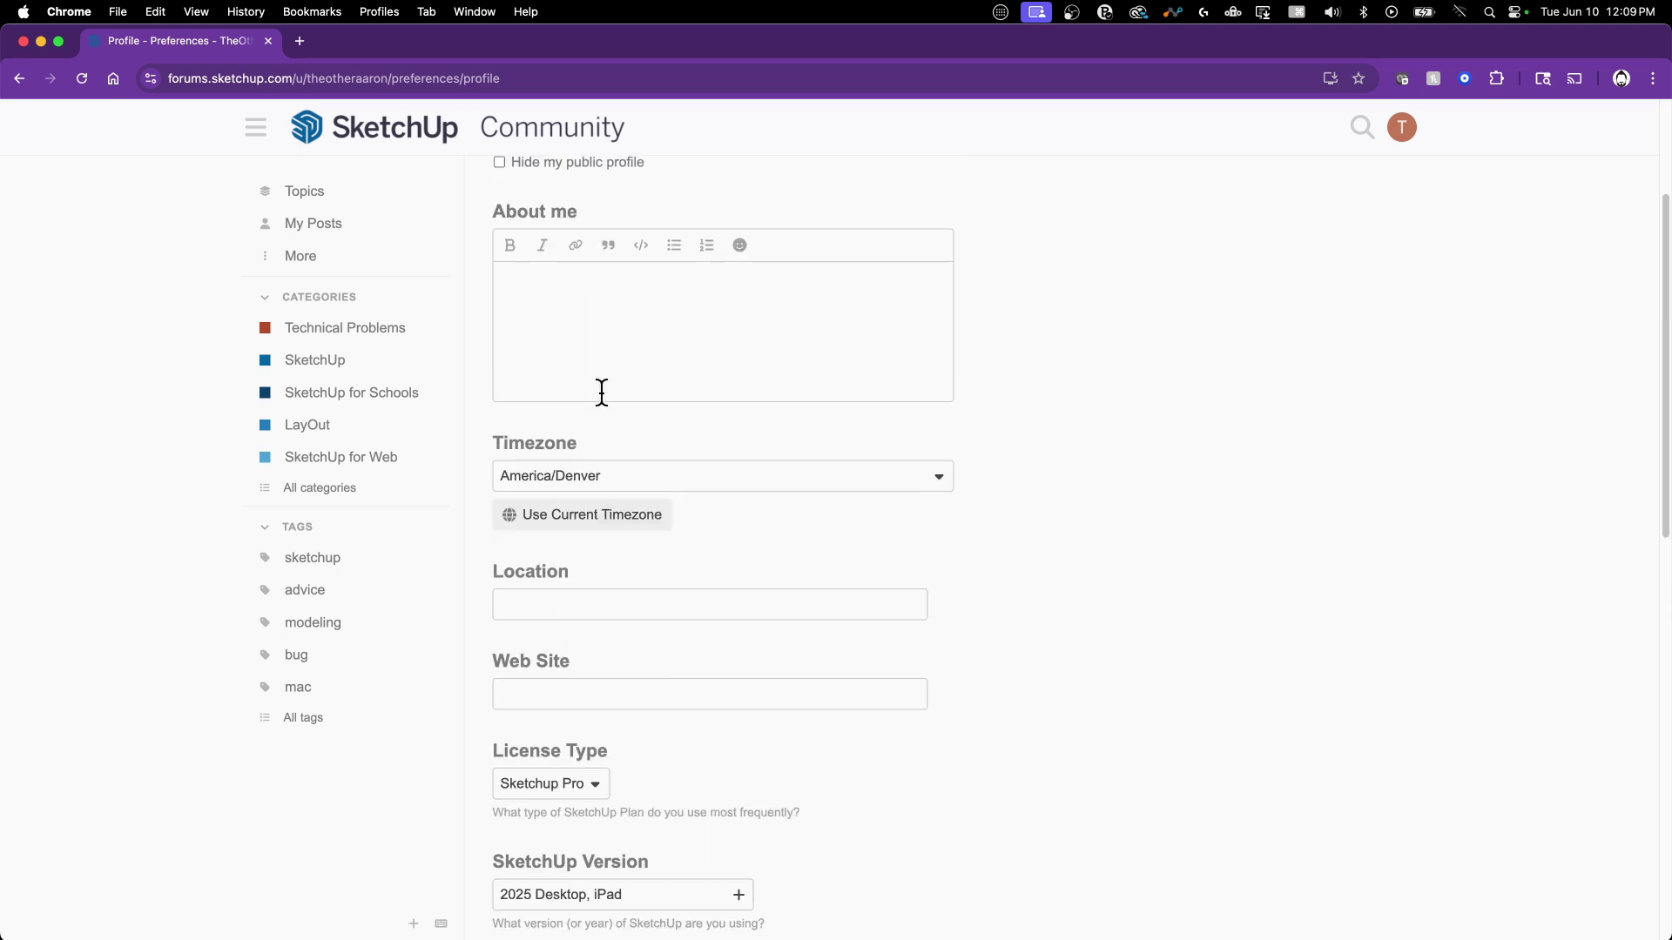
scroll(1012, 411, "up", 3)
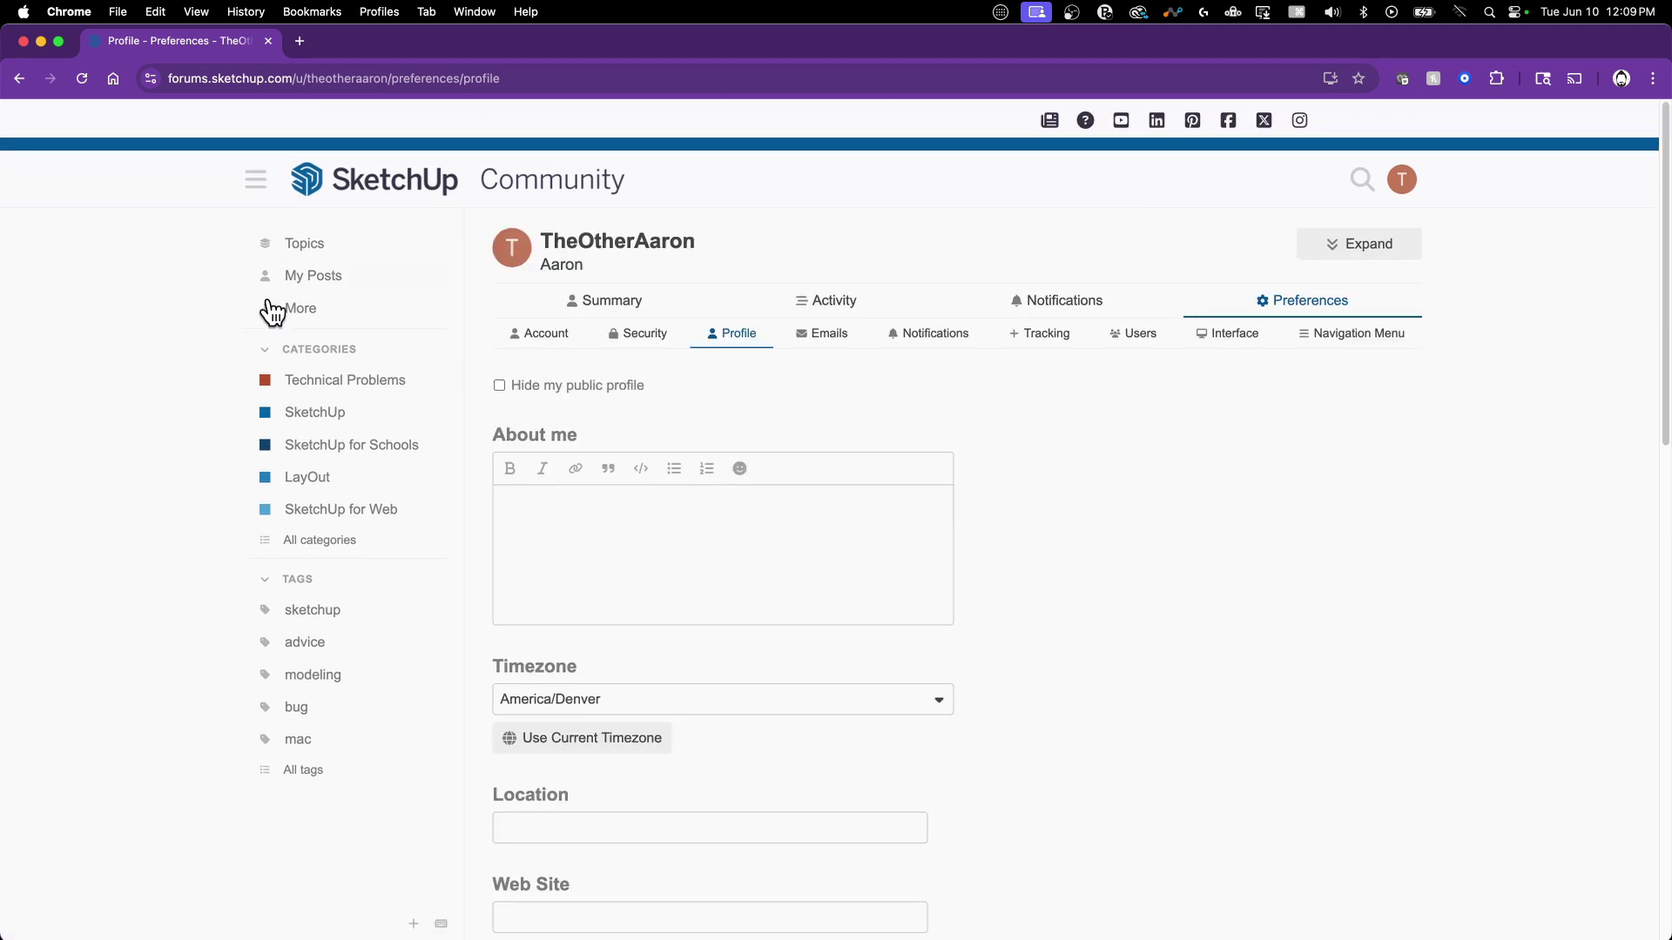
left_click(372, 187)
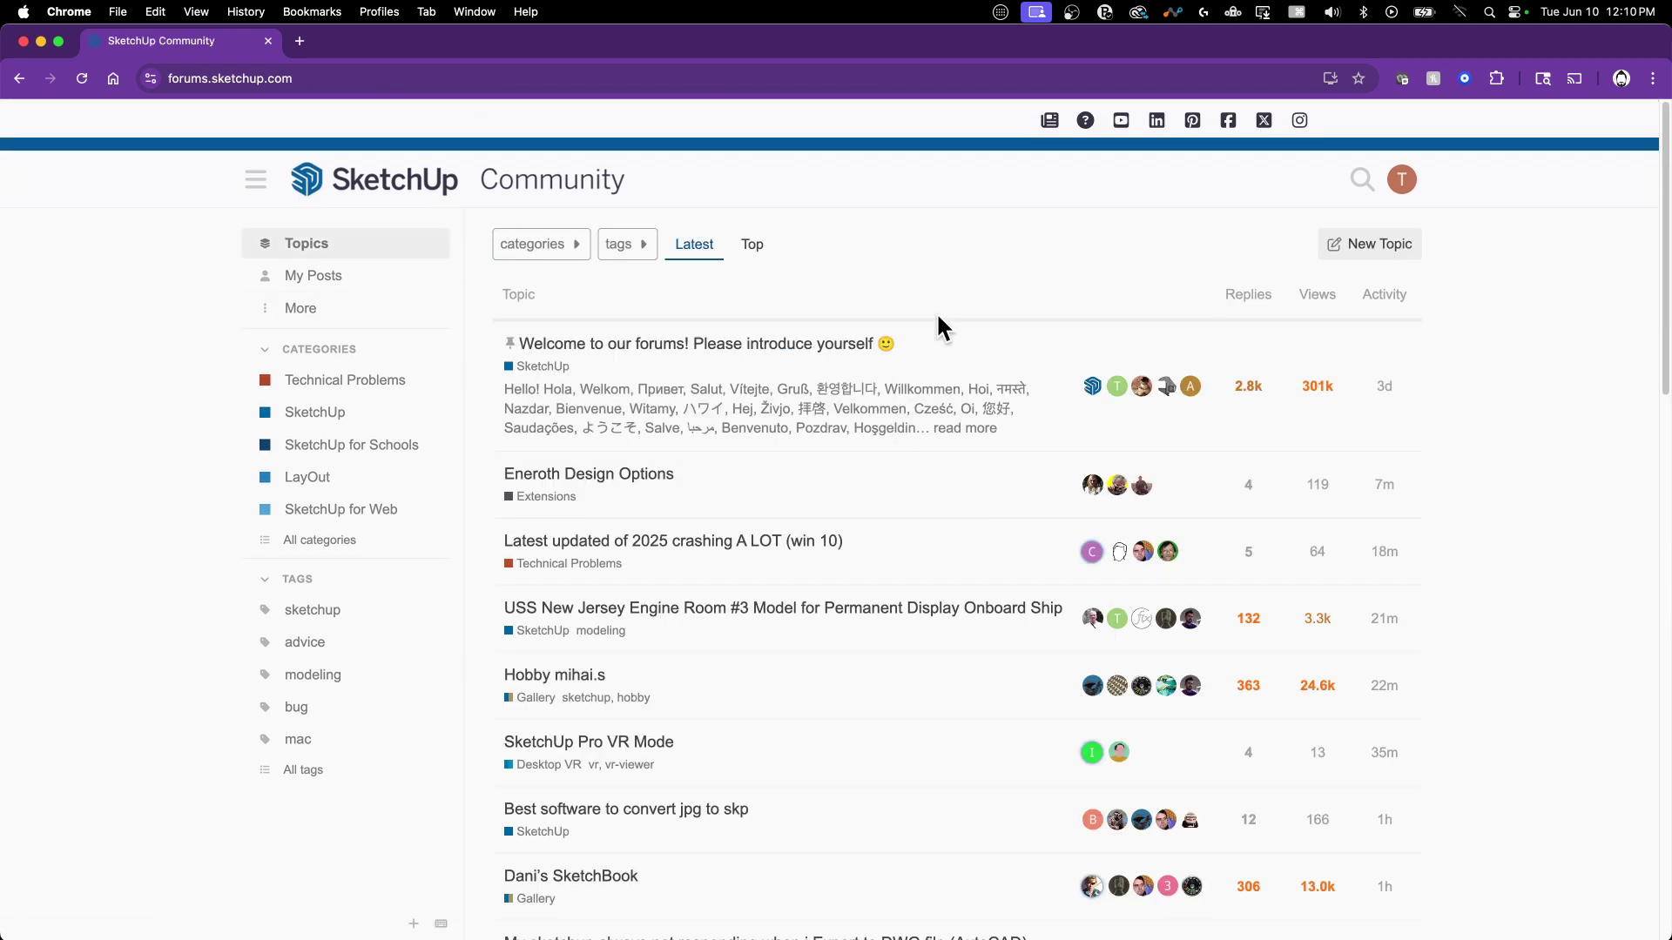
Start a new topic and open its category dropdown to view the categories
left_click(1369, 252)
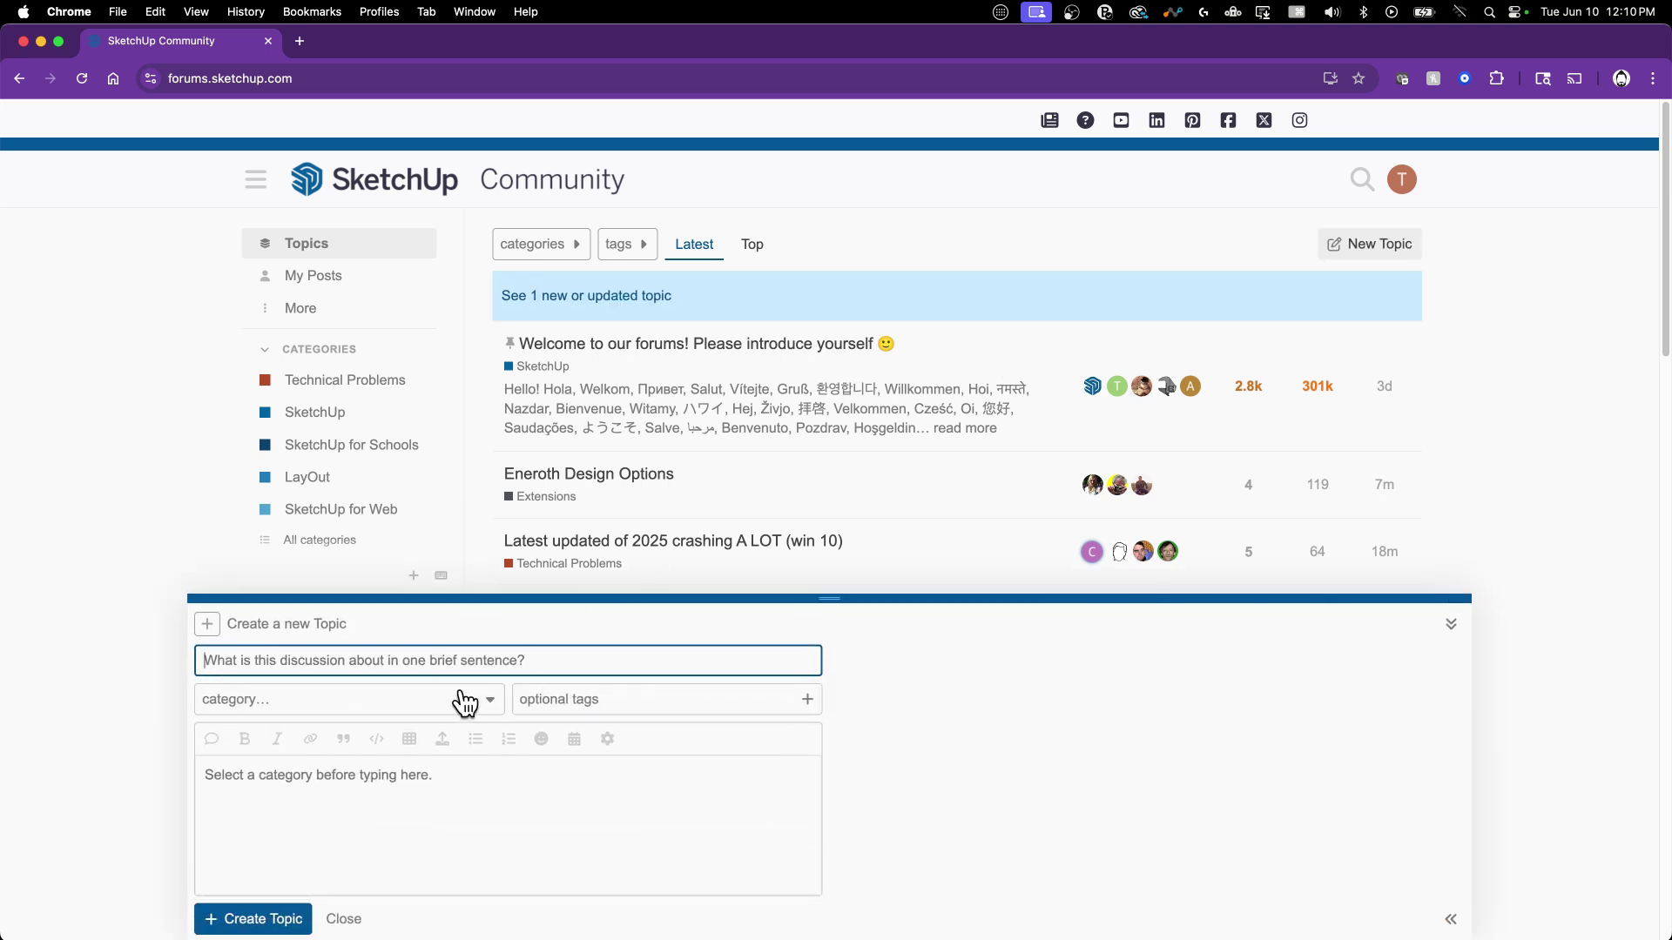
left_click(405, 707)
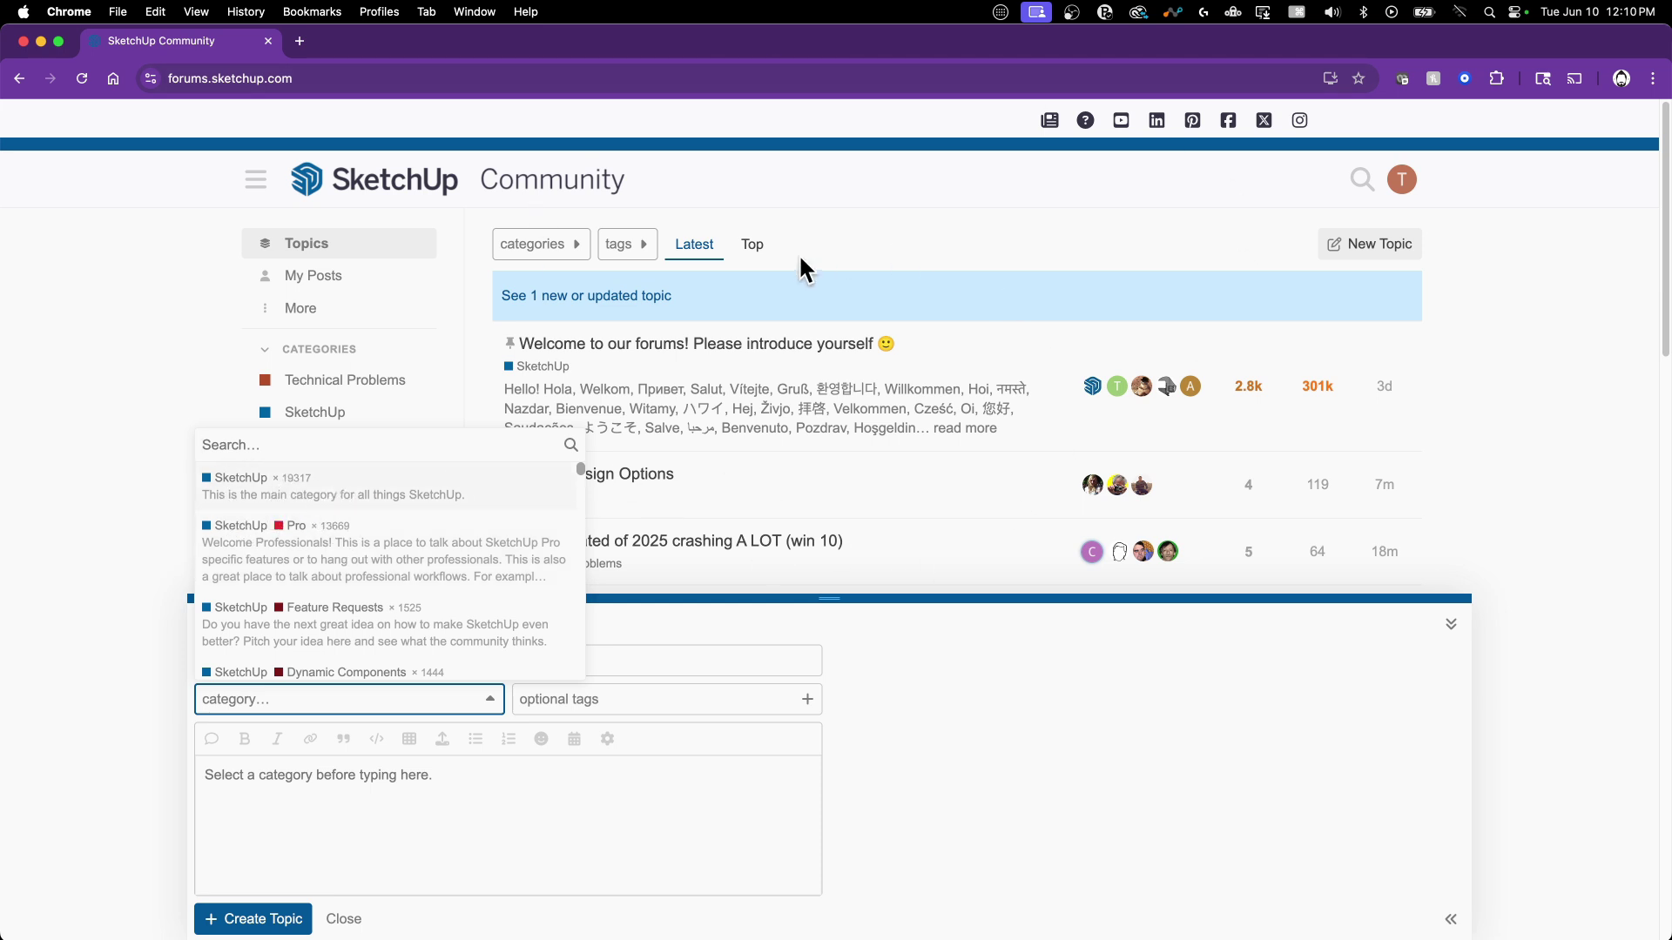
scroll(240, 492, "down", 2)
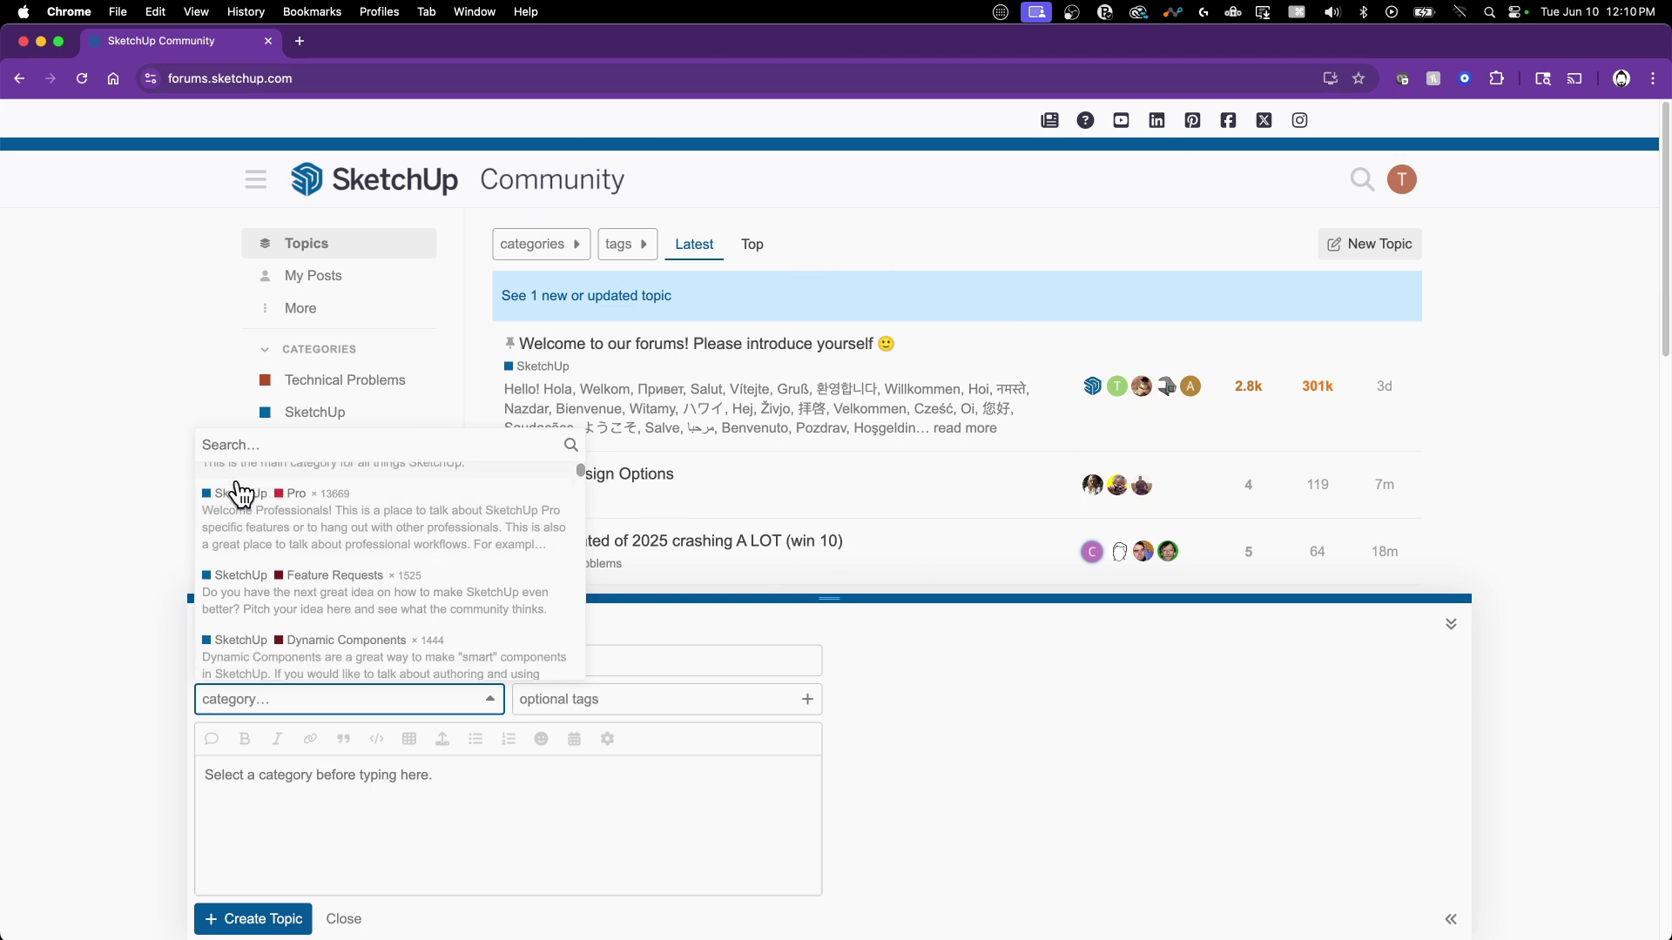
scroll(239, 491, "down", 2)
scroll(264, 568, "up", 3)
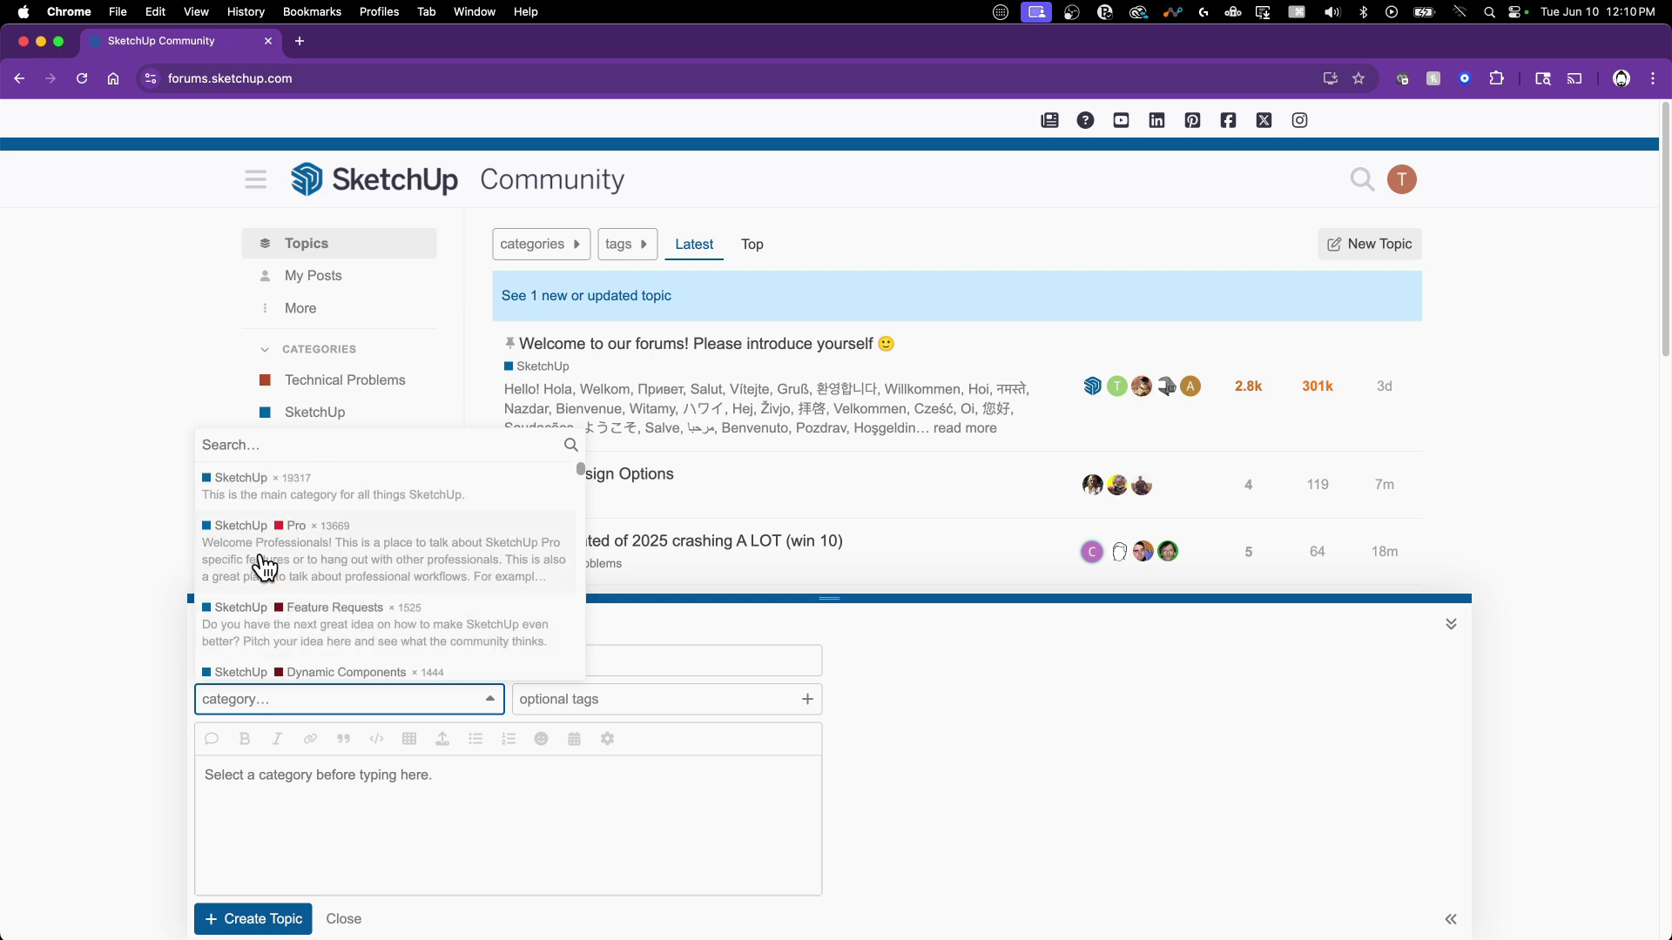
scroll(243, 484, "down", 1)
scroll(235, 480, "up", 1)
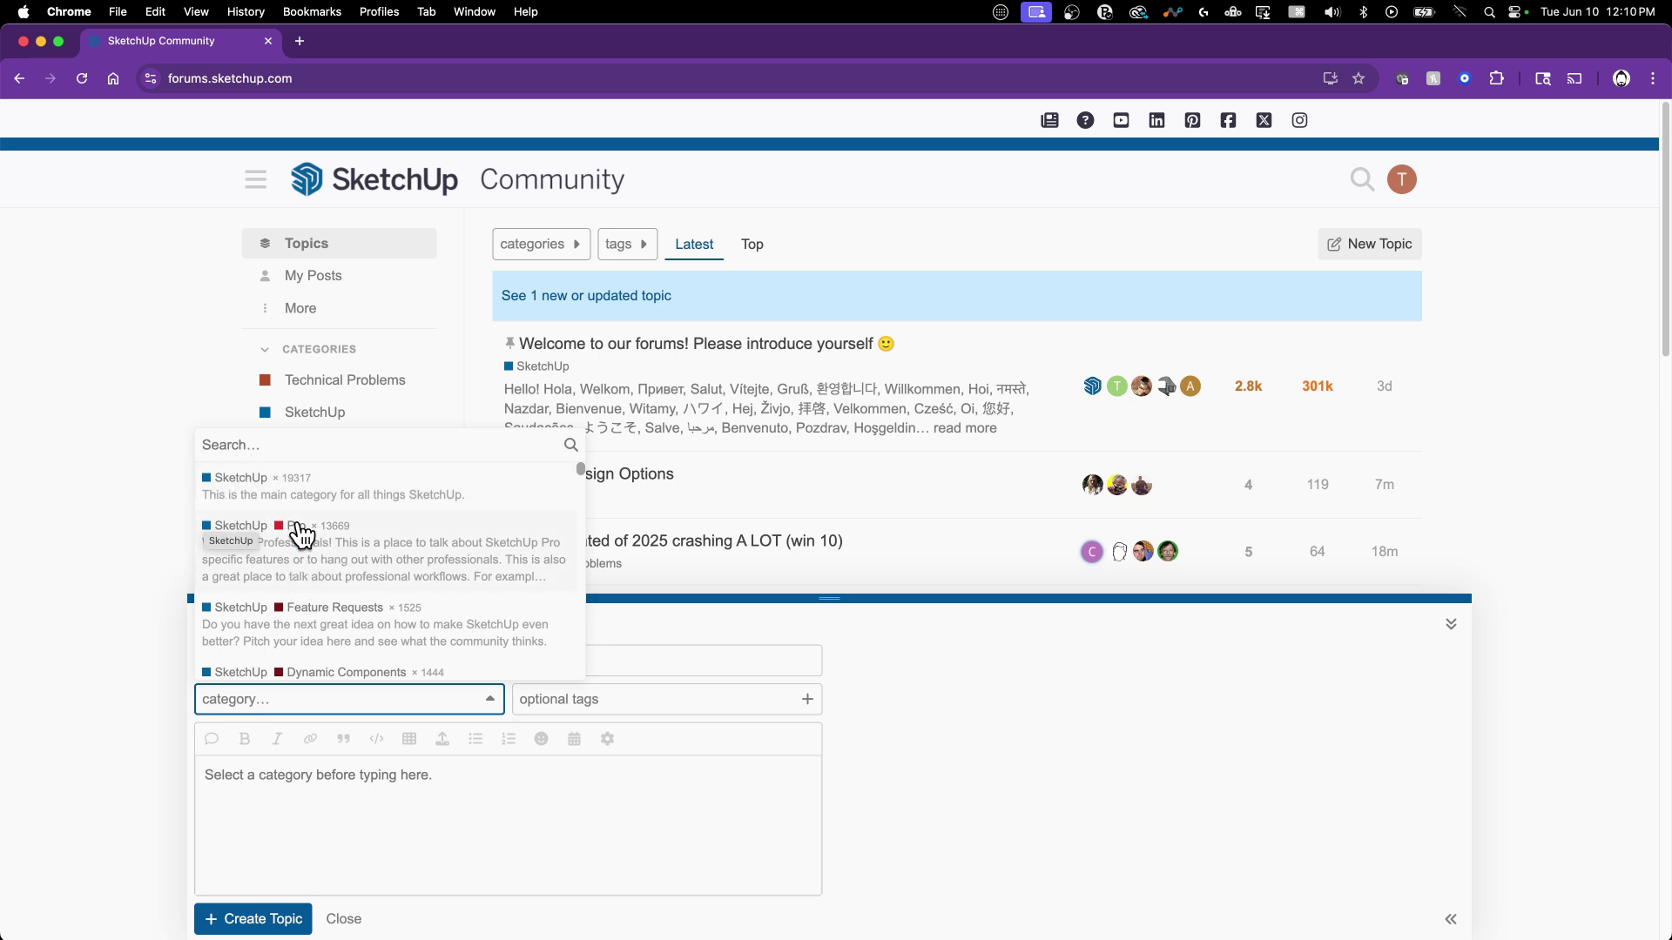
Browse further down the category list to review all the categories a topic can be posted in
scroll(344, 551, "down", 5)
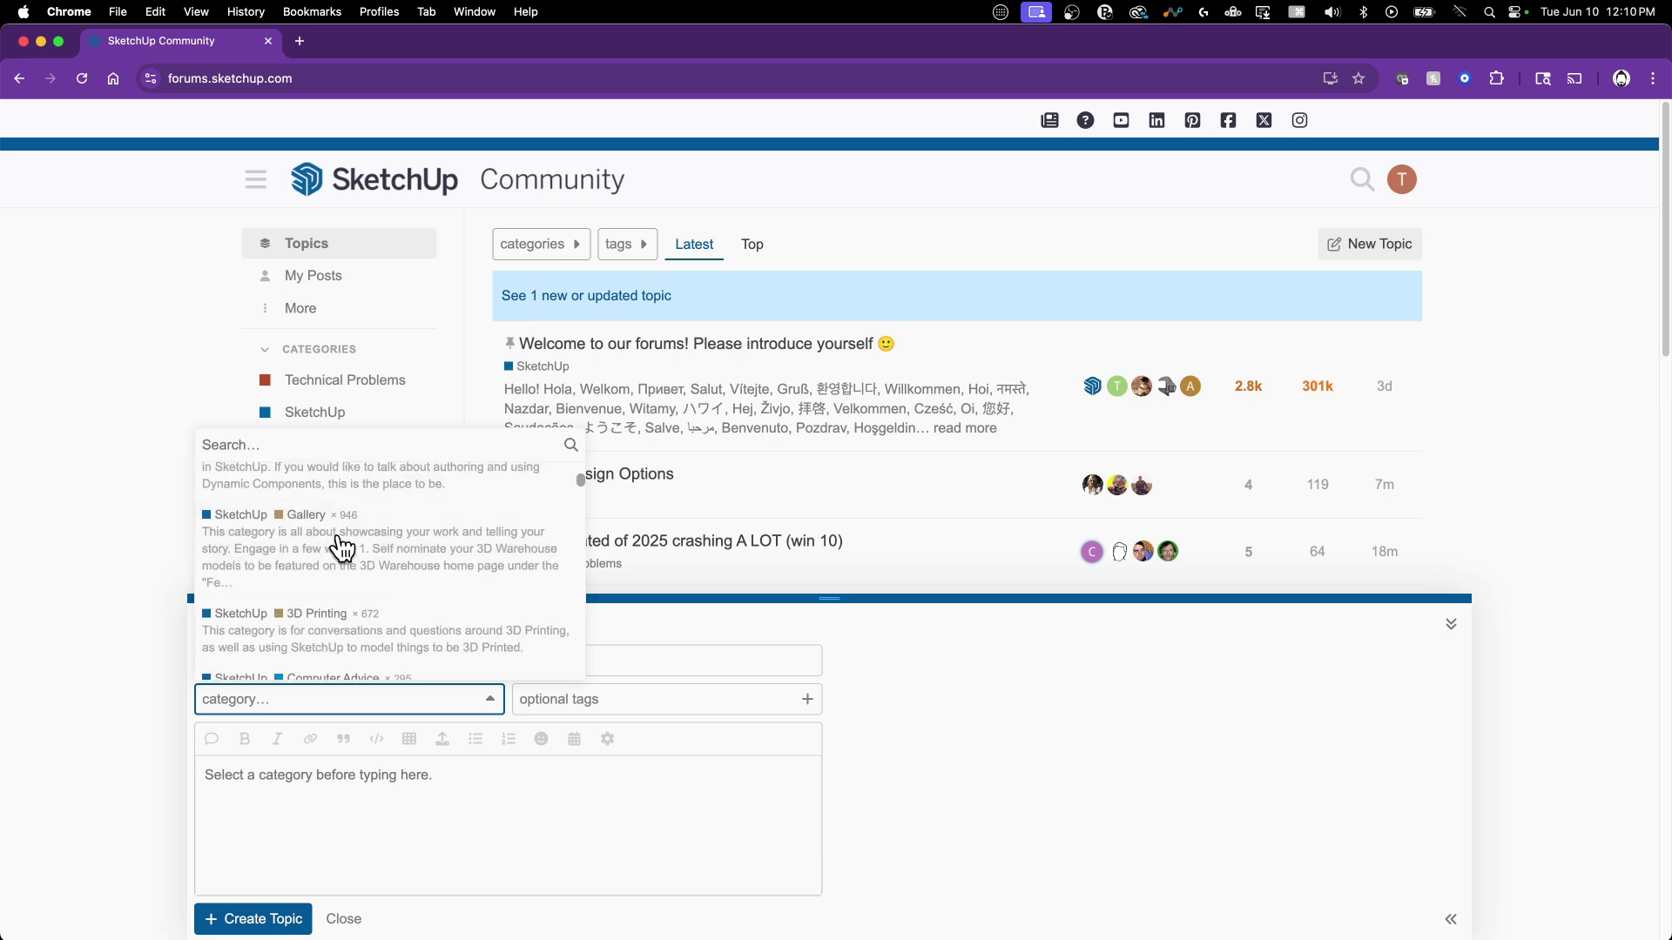
scroll(336, 546, "down", 1)
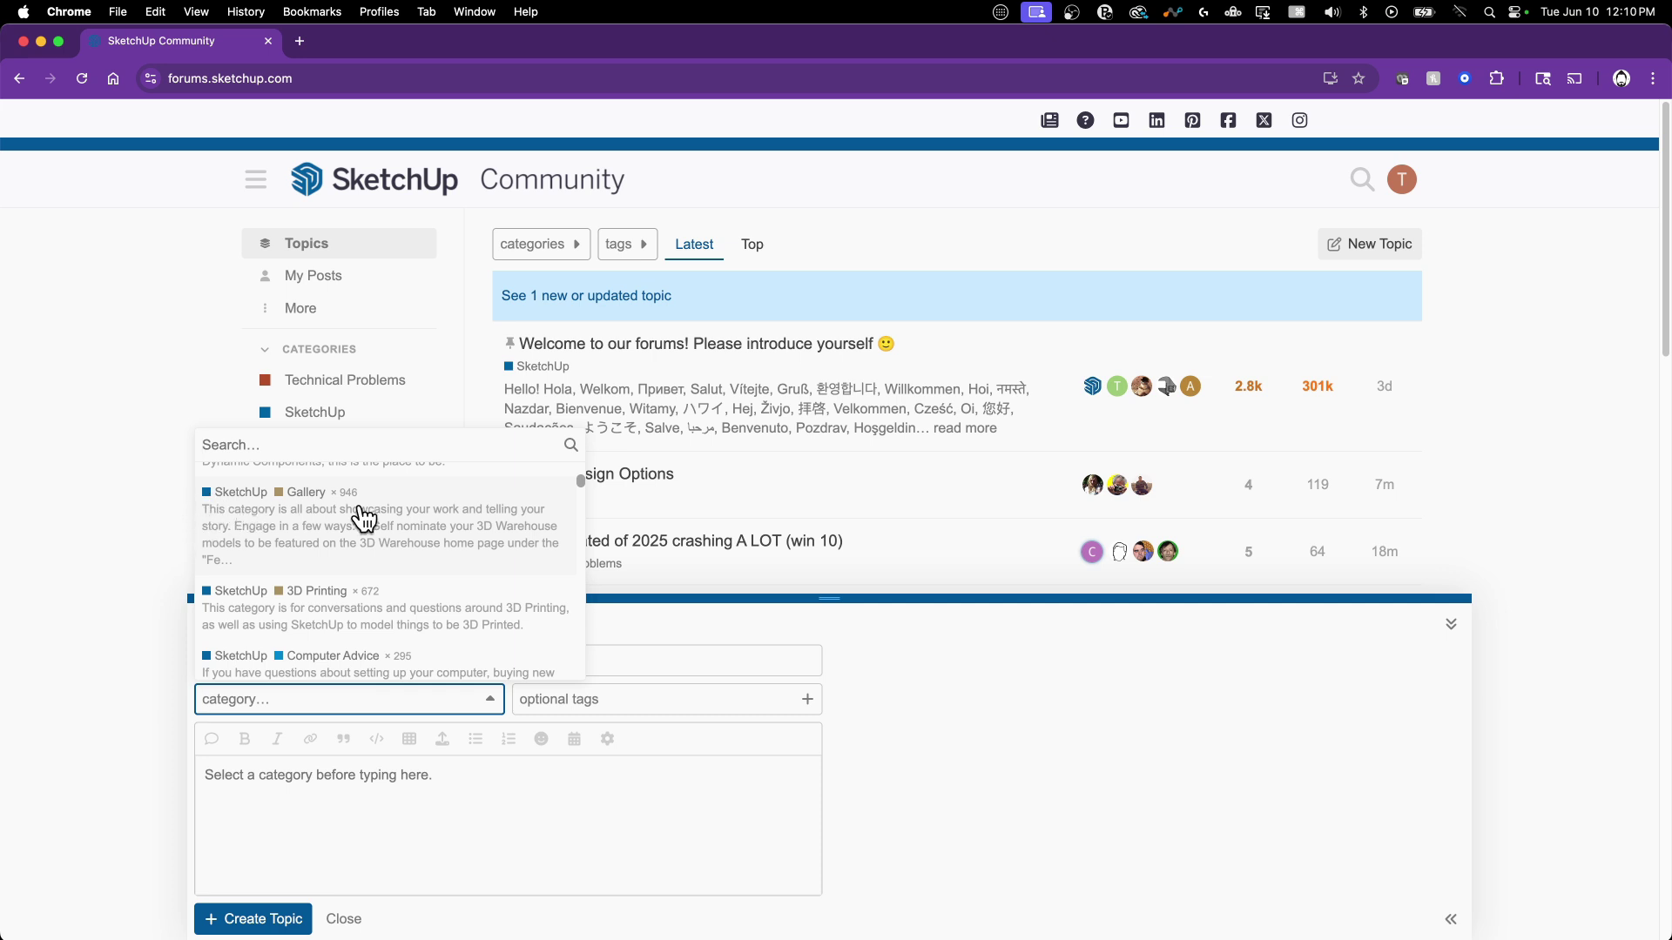
scroll(366, 533, "down", 2)
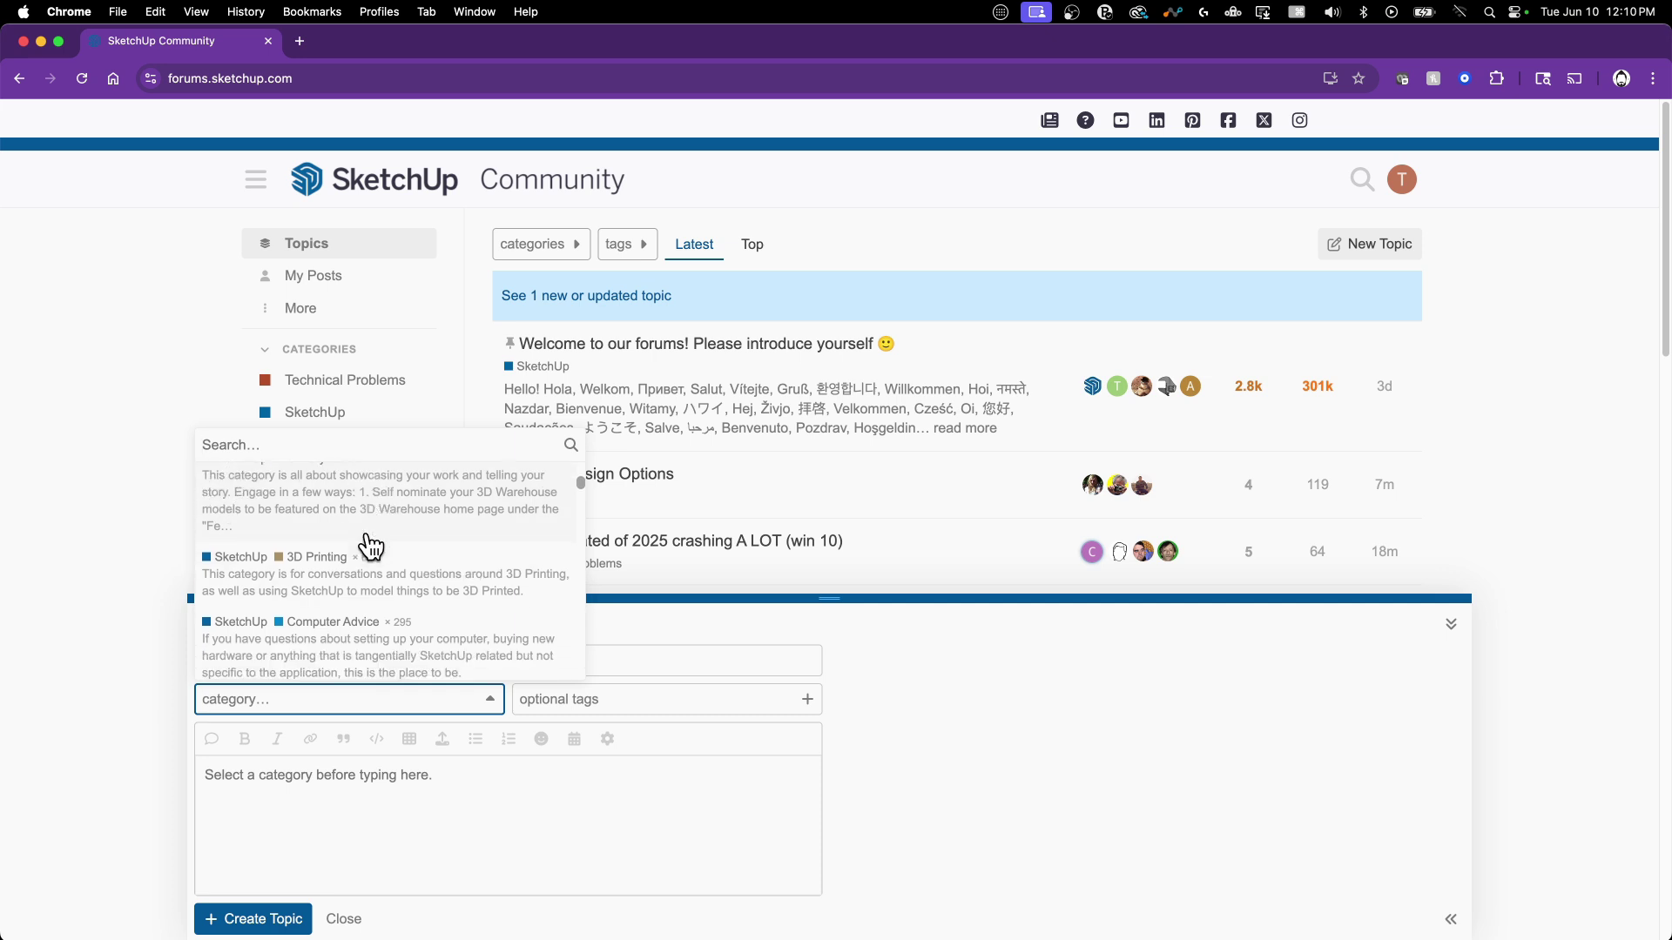
scroll(418, 557, "down", 3)
scroll(383, 544, "down", 2)
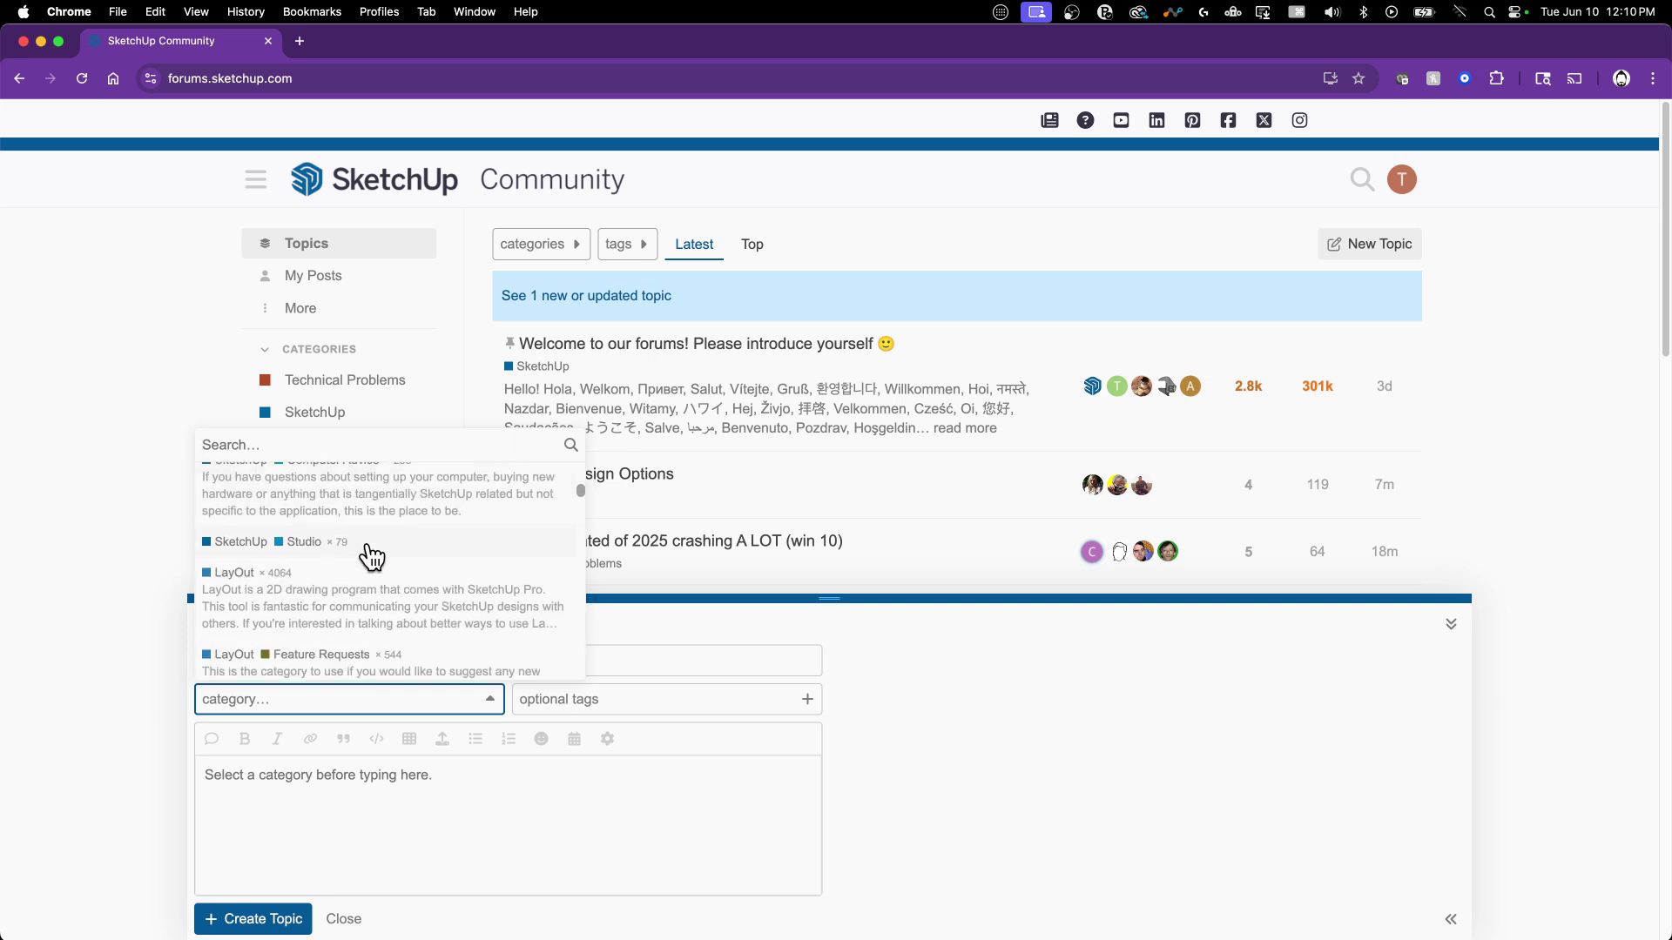
scroll(288, 562, "down", 3)
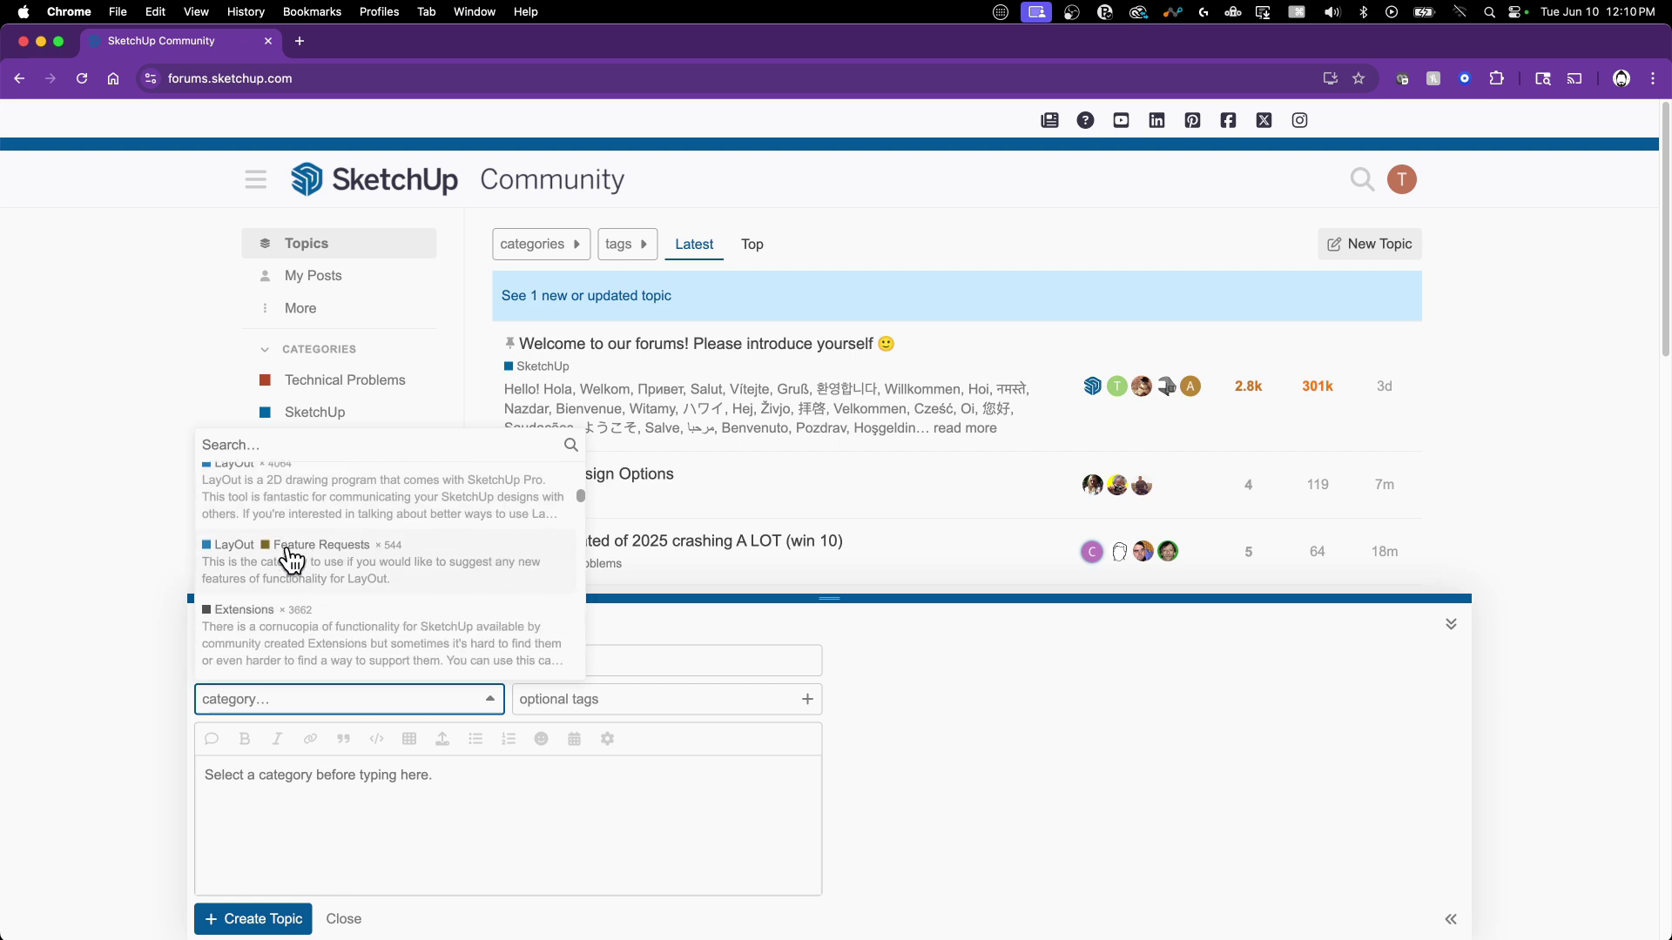
scroll(285, 561, "up", 1)
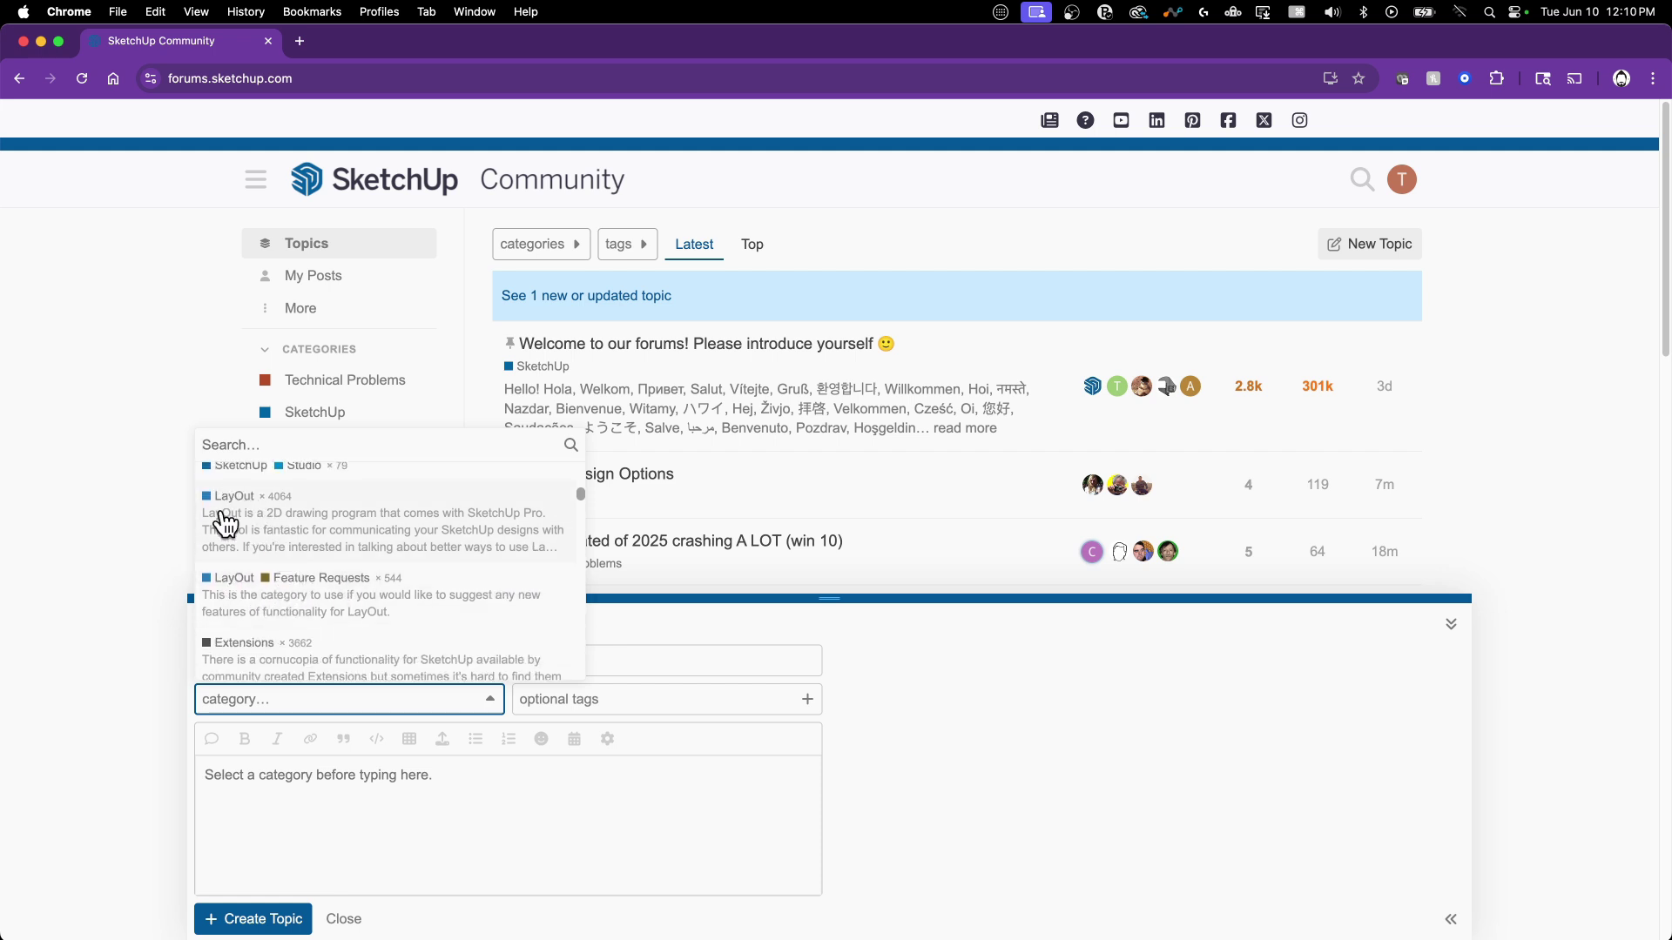
scroll(336, 590, "down", 3)
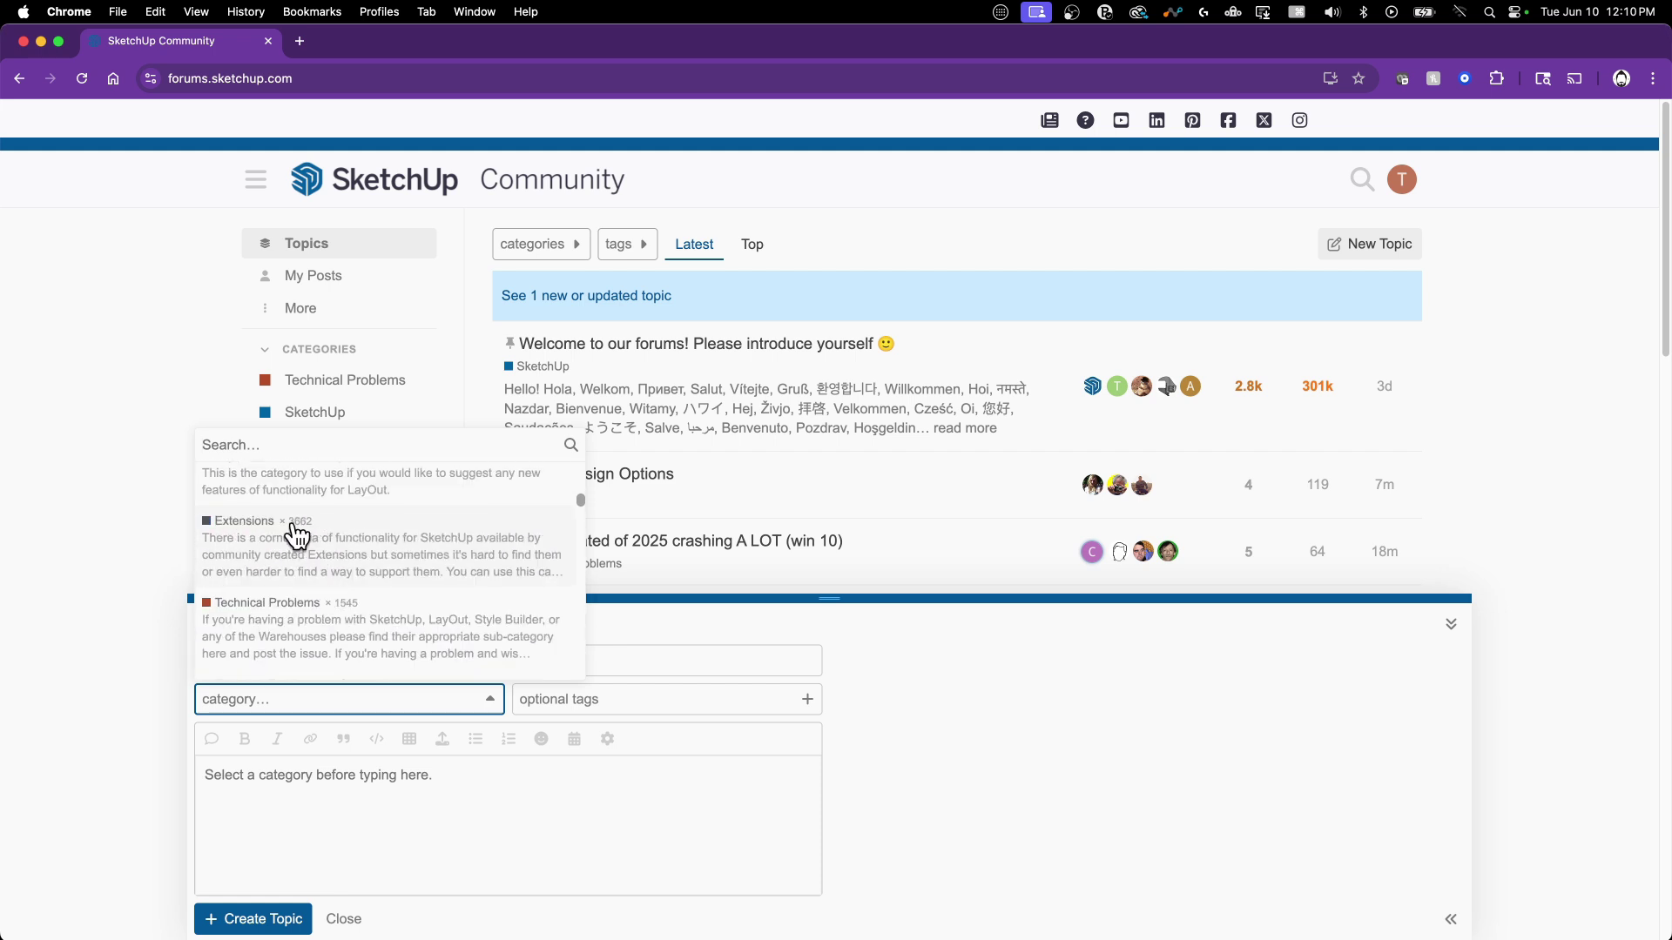
scroll(375, 557, "down", 1)
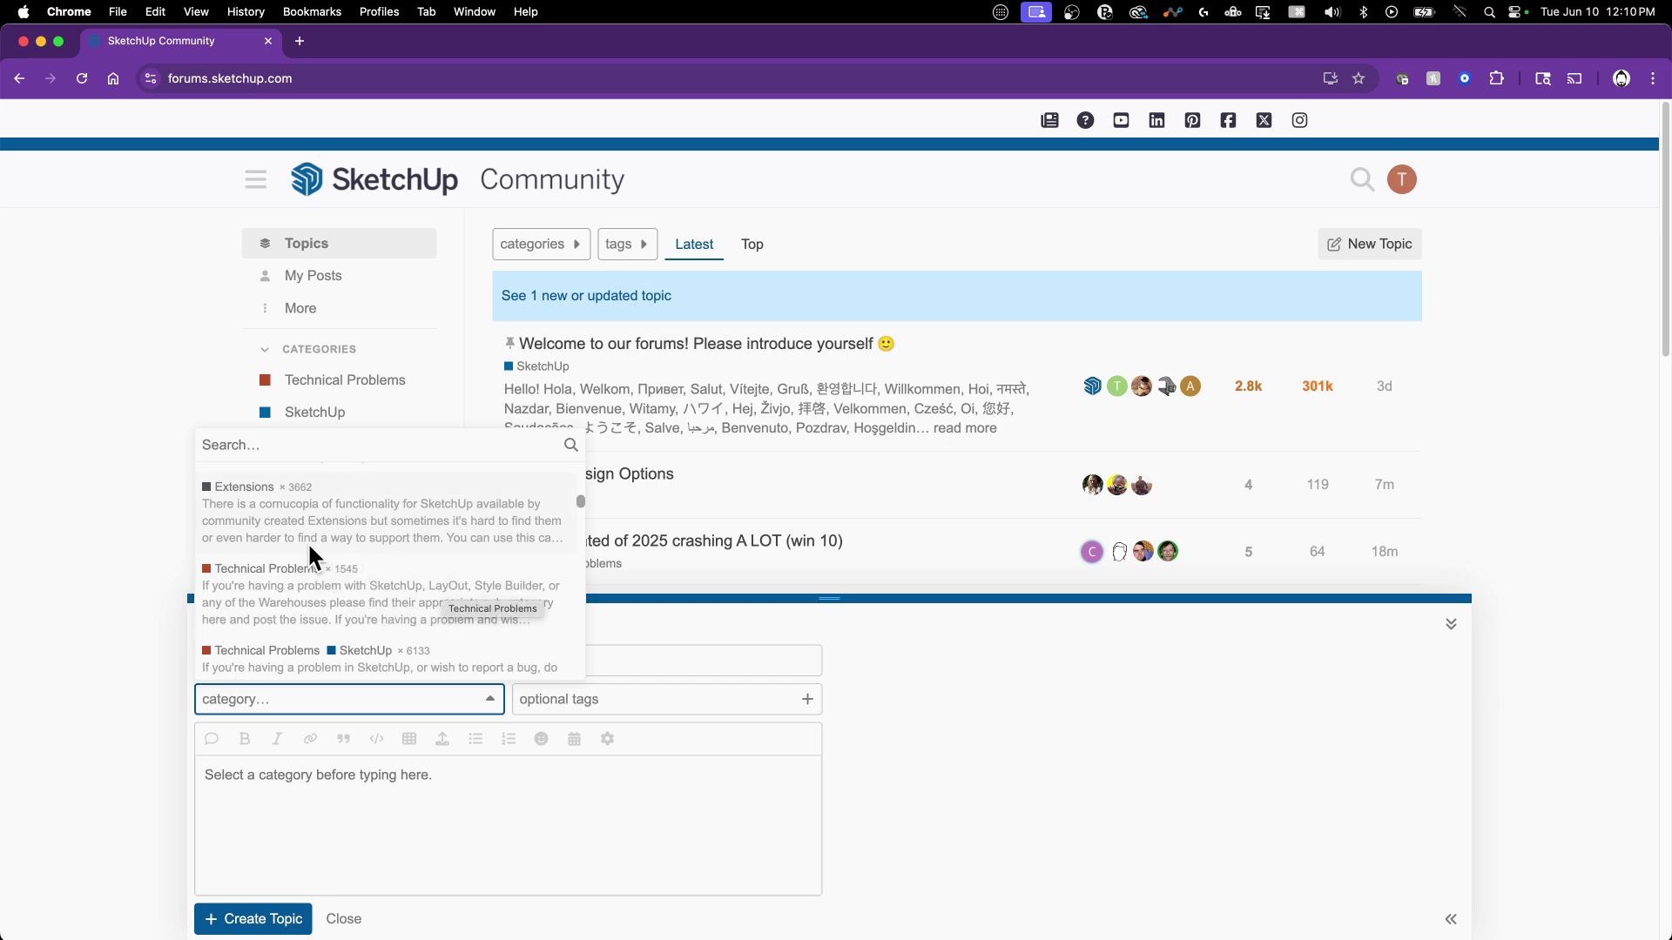
scroll(340, 596, "down", 1)
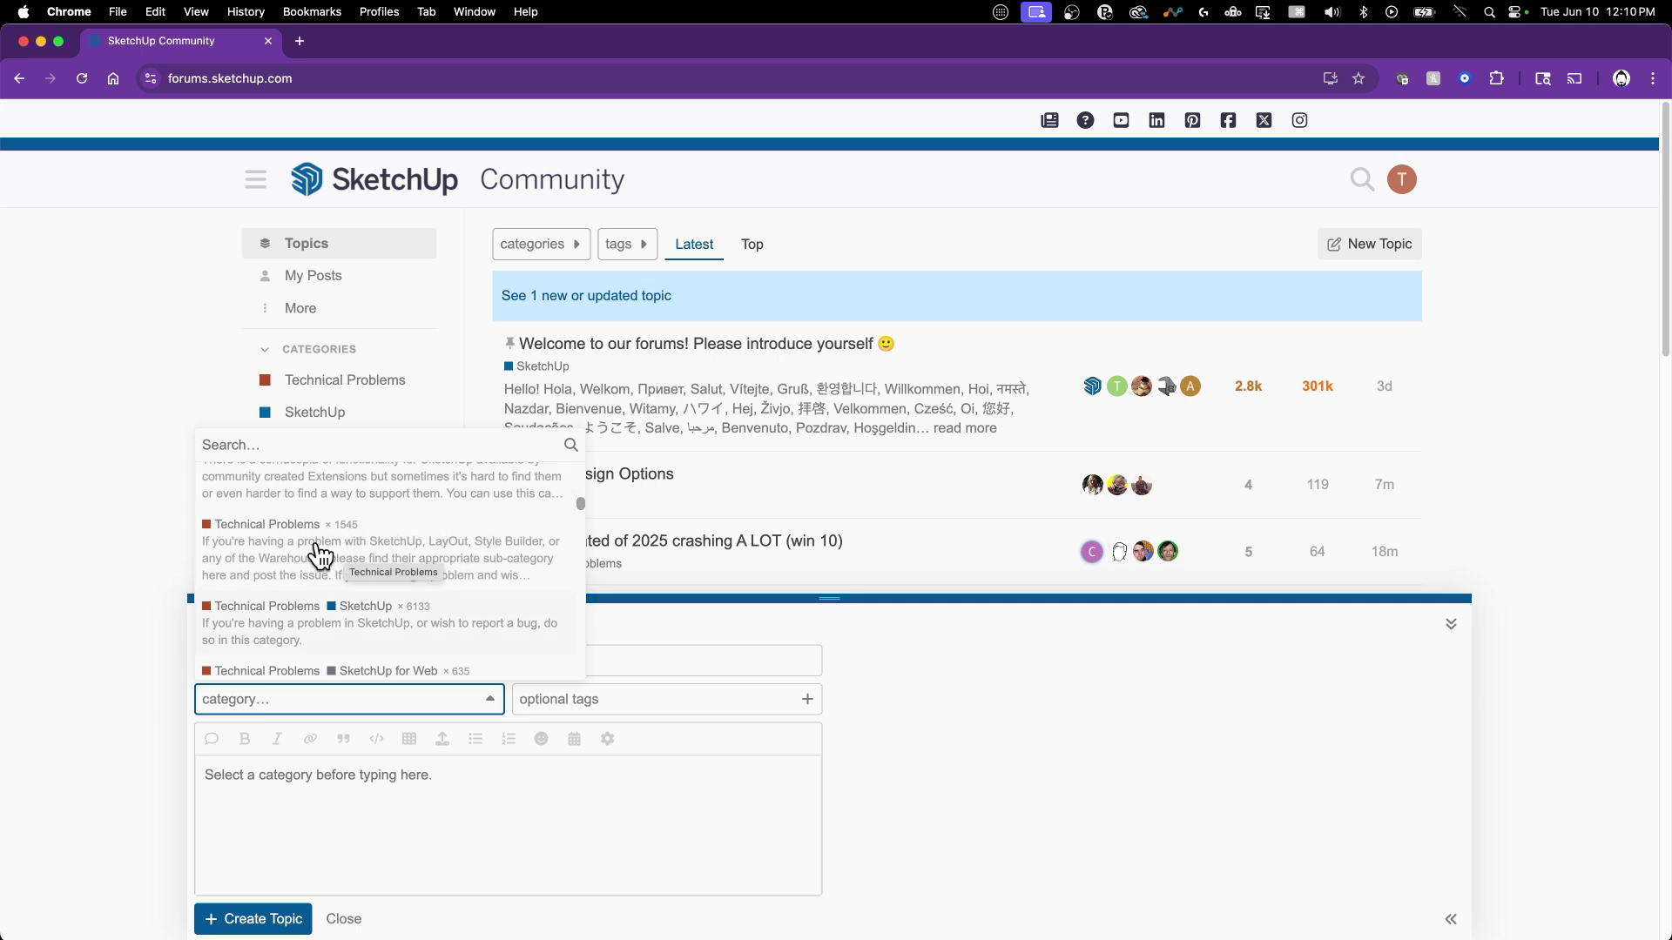
scroll(304, 553, "down", 1)
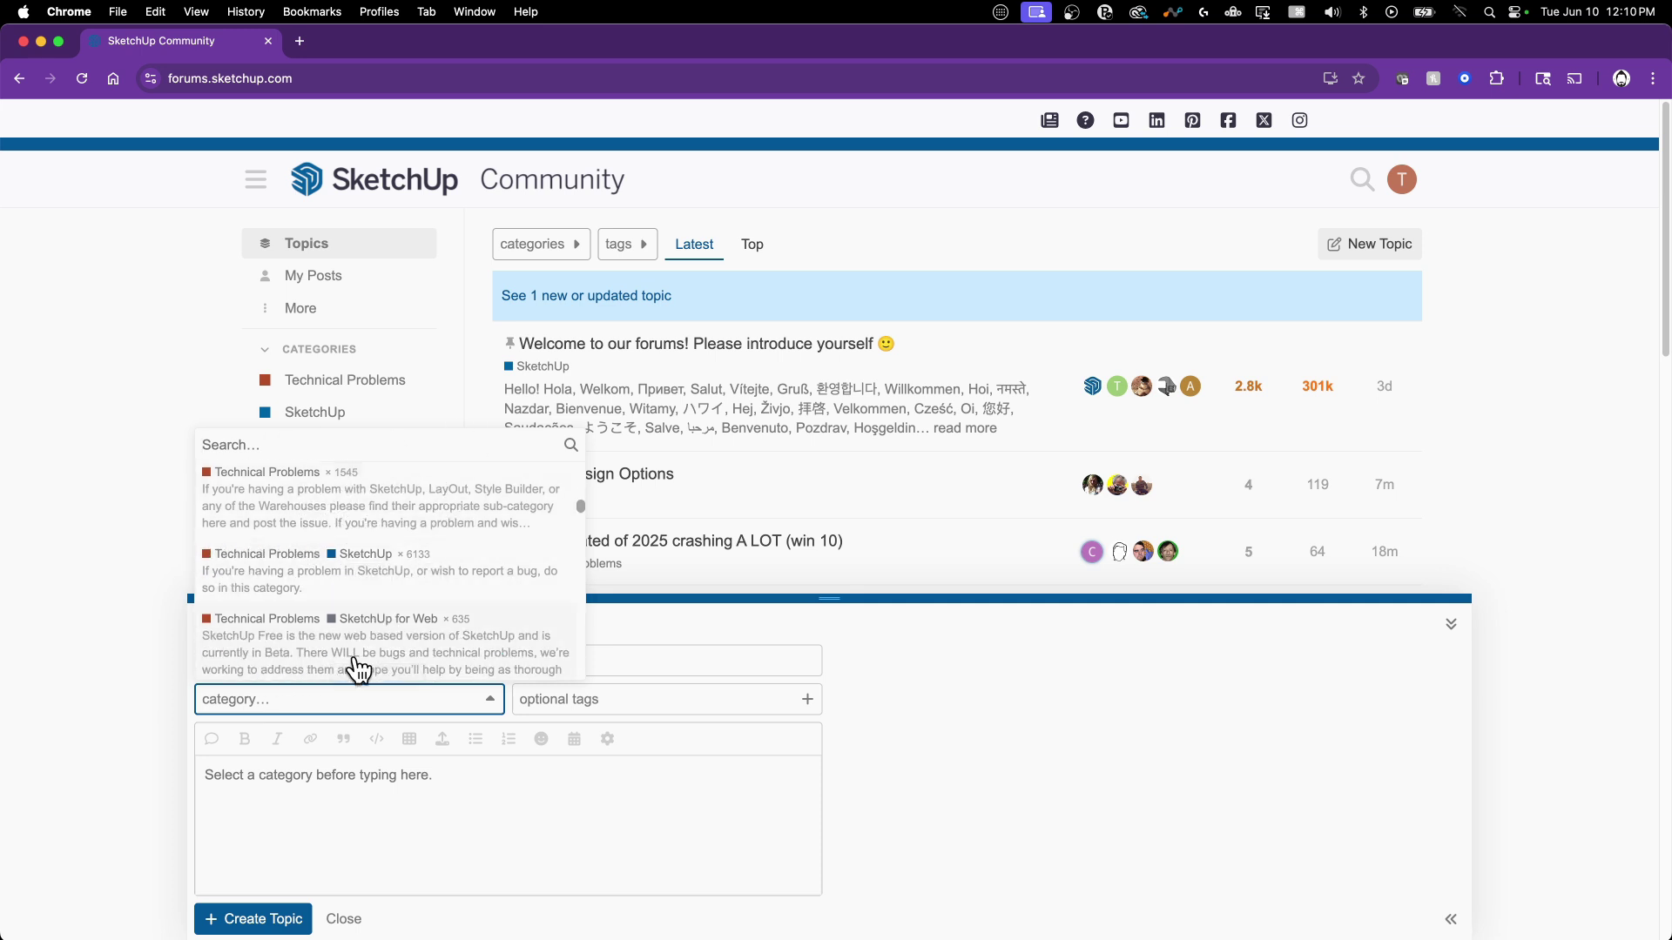
scroll(400, 623, "down", 1)
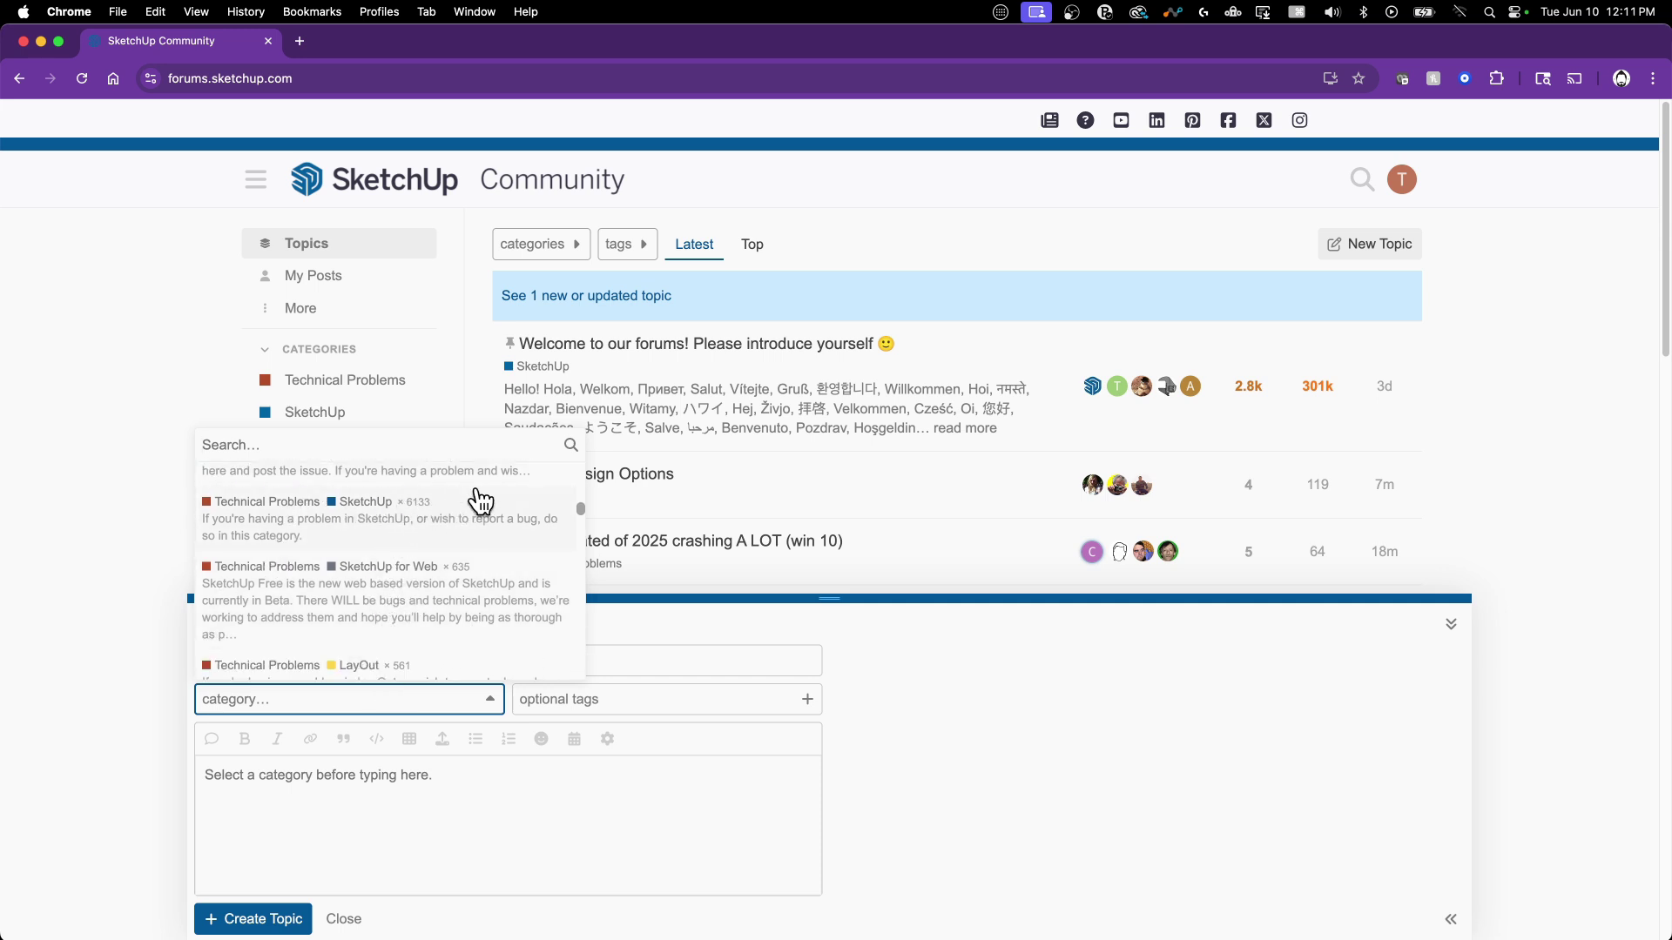
scroll(322, 567, "down", 1)
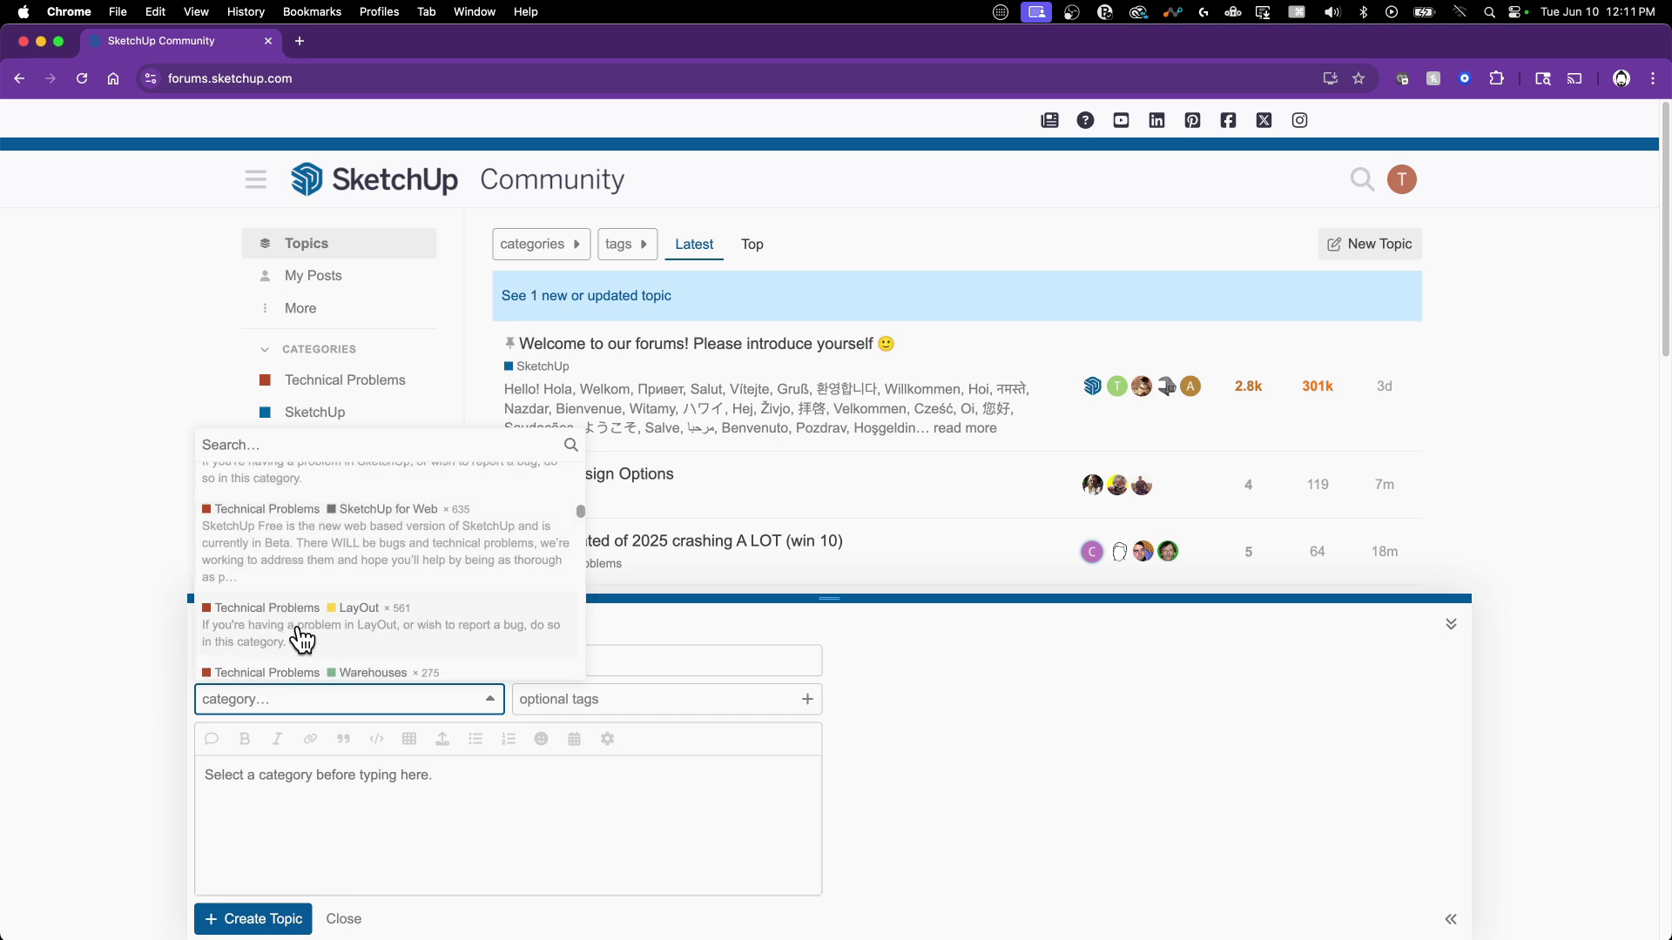
scroll(304, 627, "down", 5)
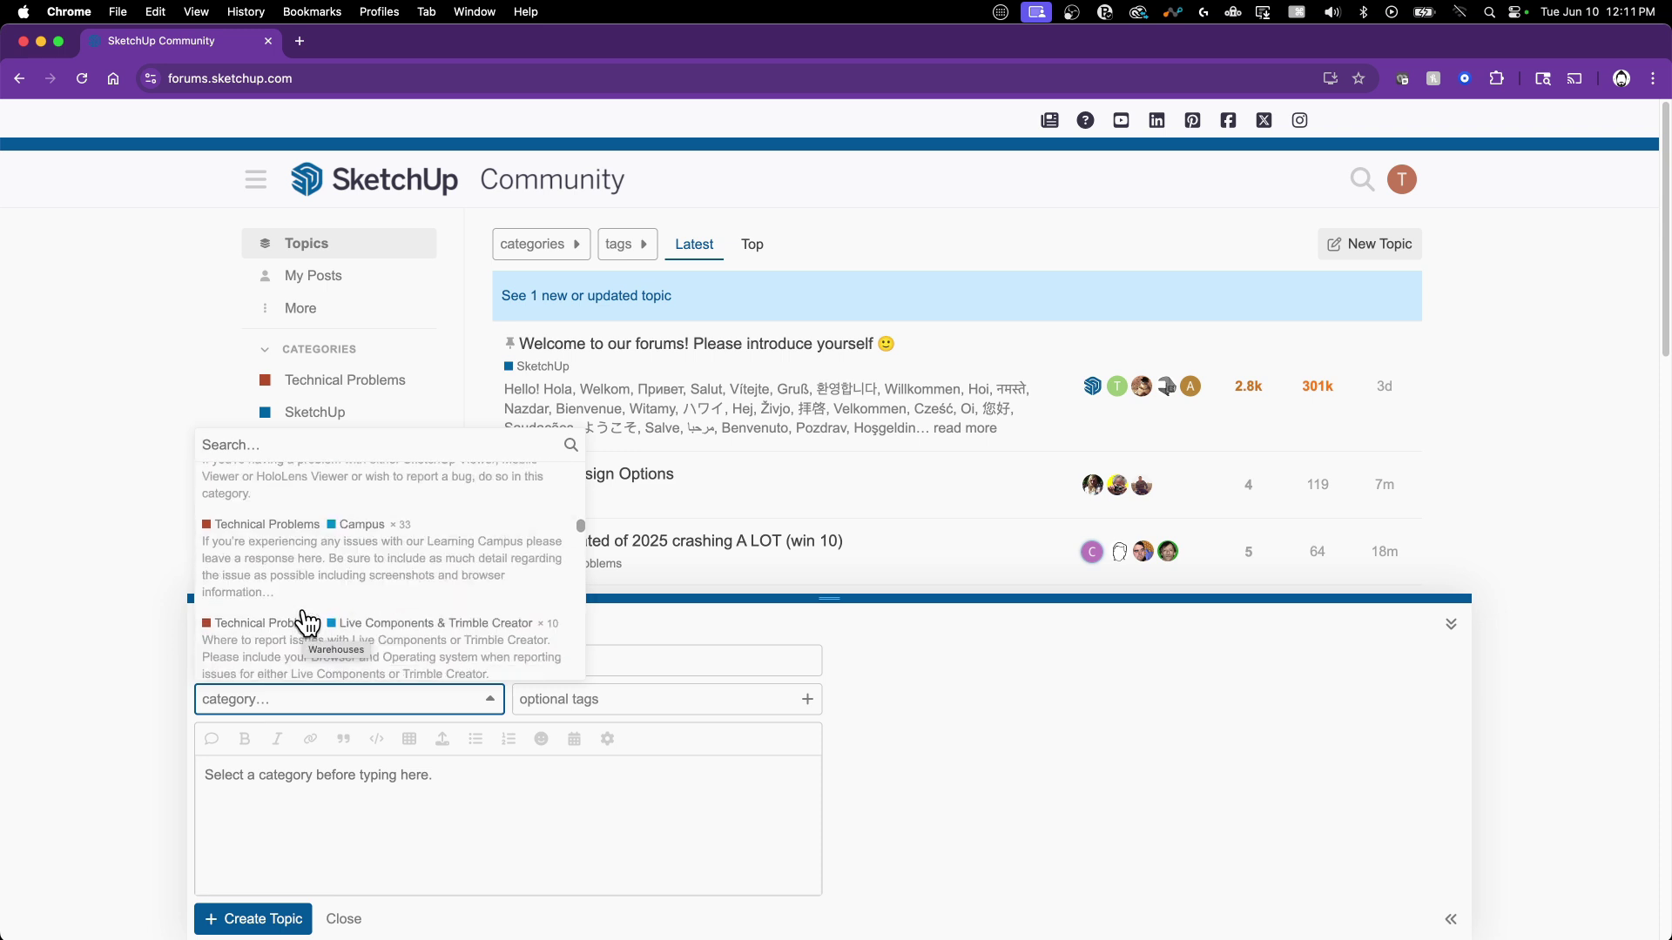
scroll(305, 609, "down", 5)
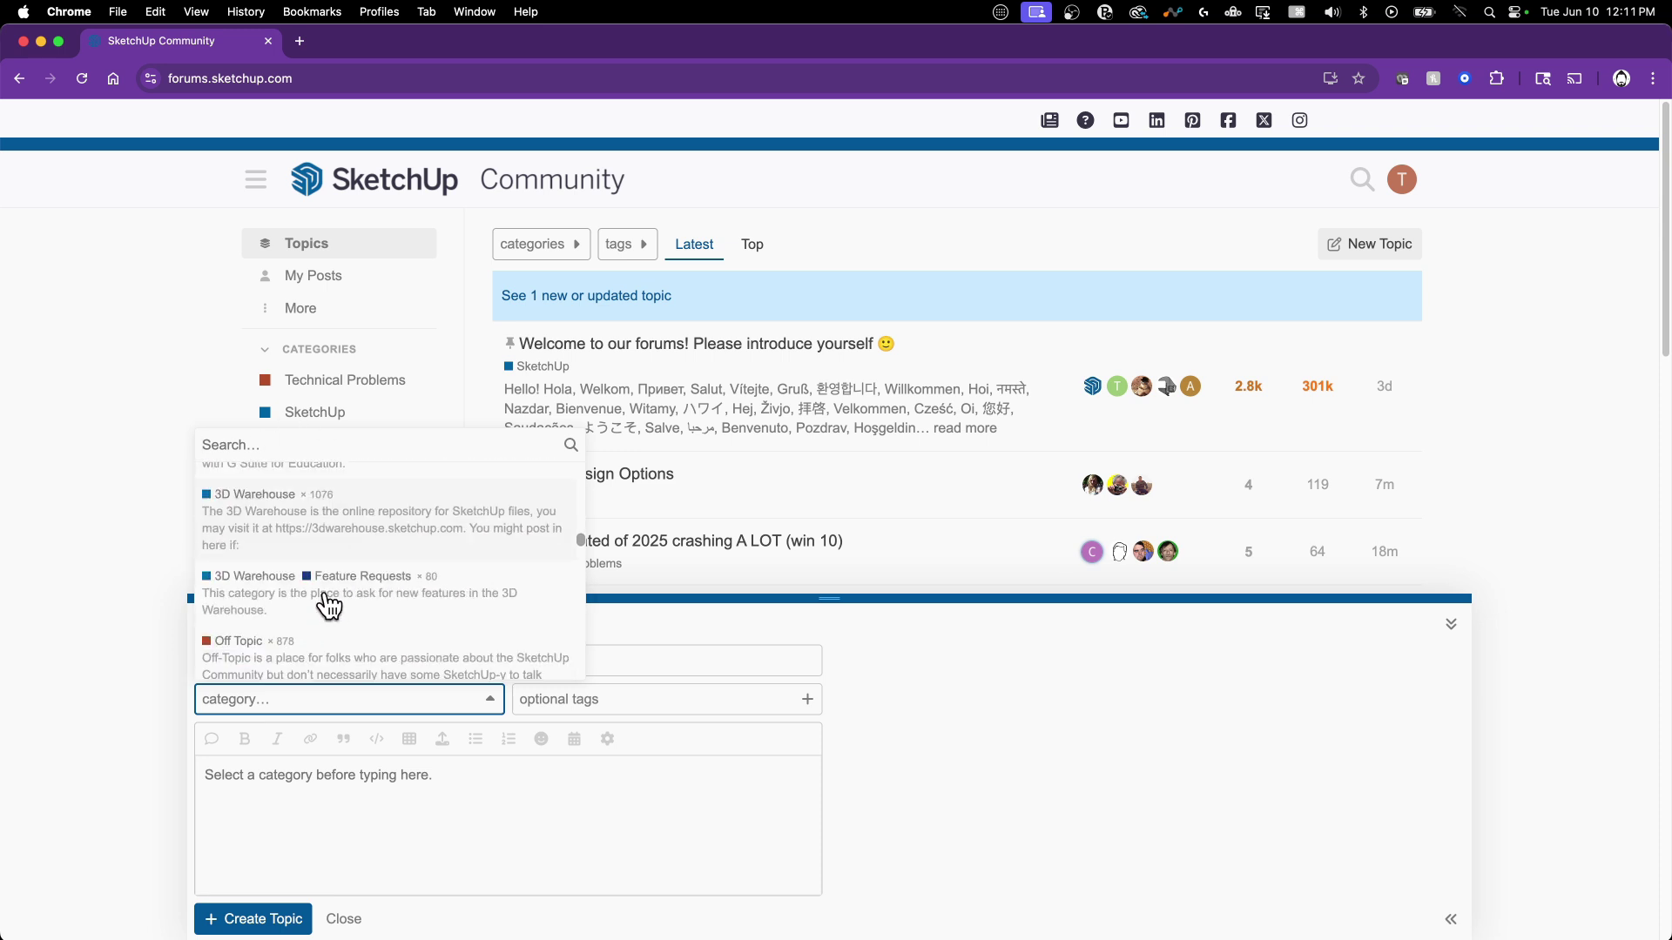
scroll(348, 599, "down", 5)
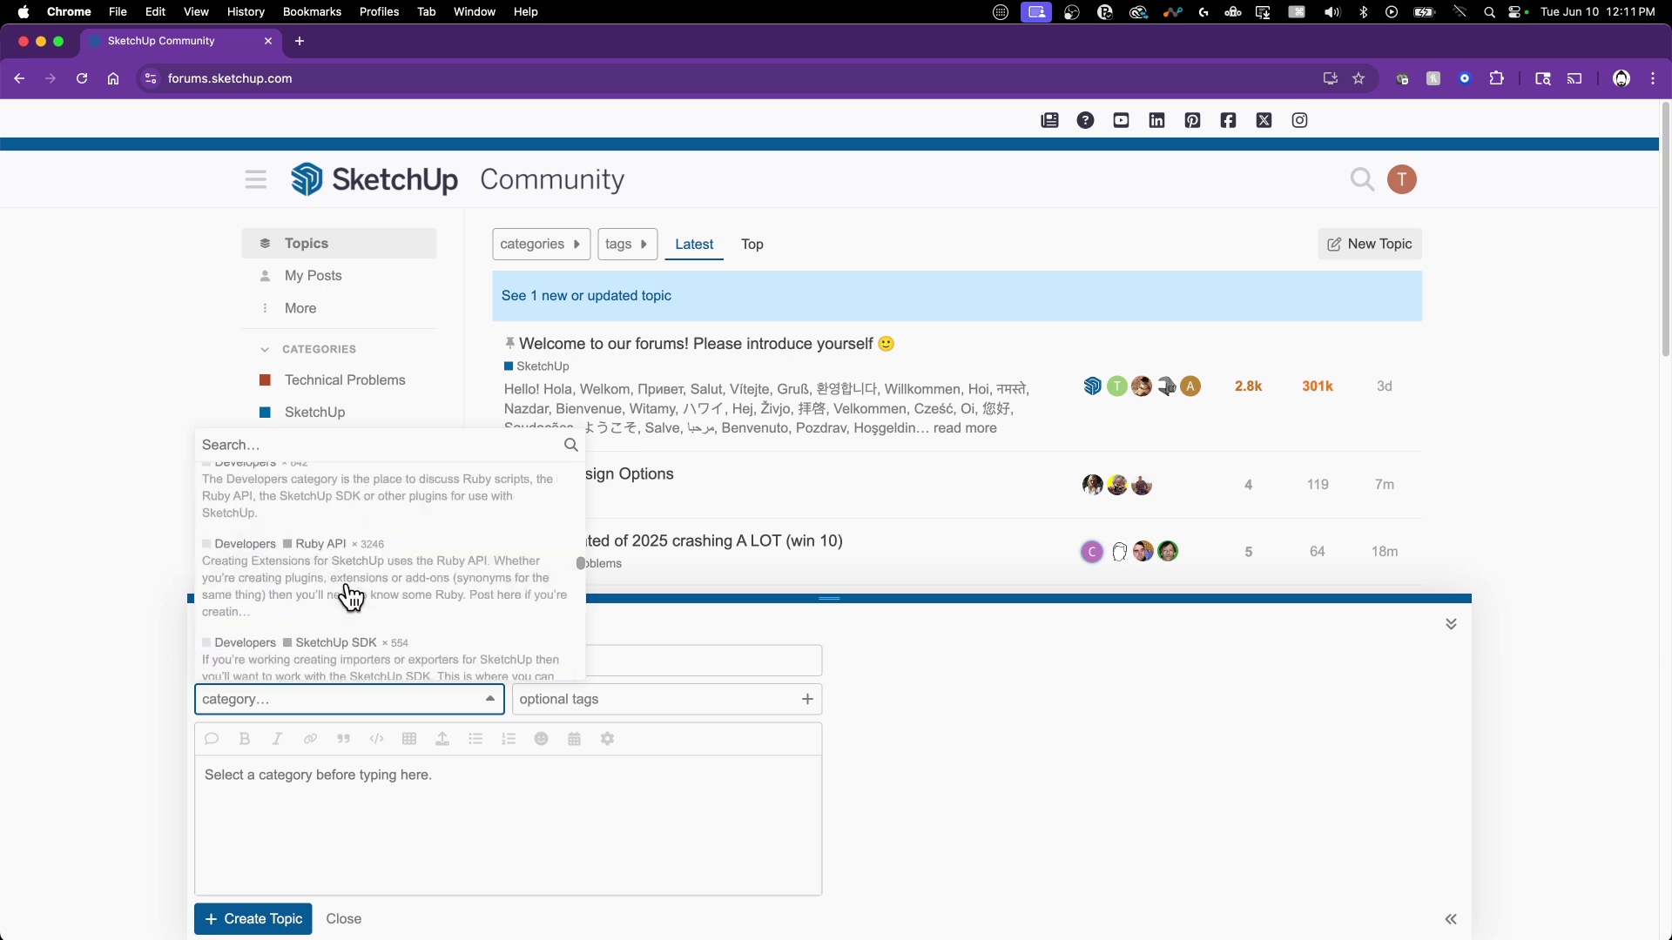
scroll(407, 531, "down", 2)
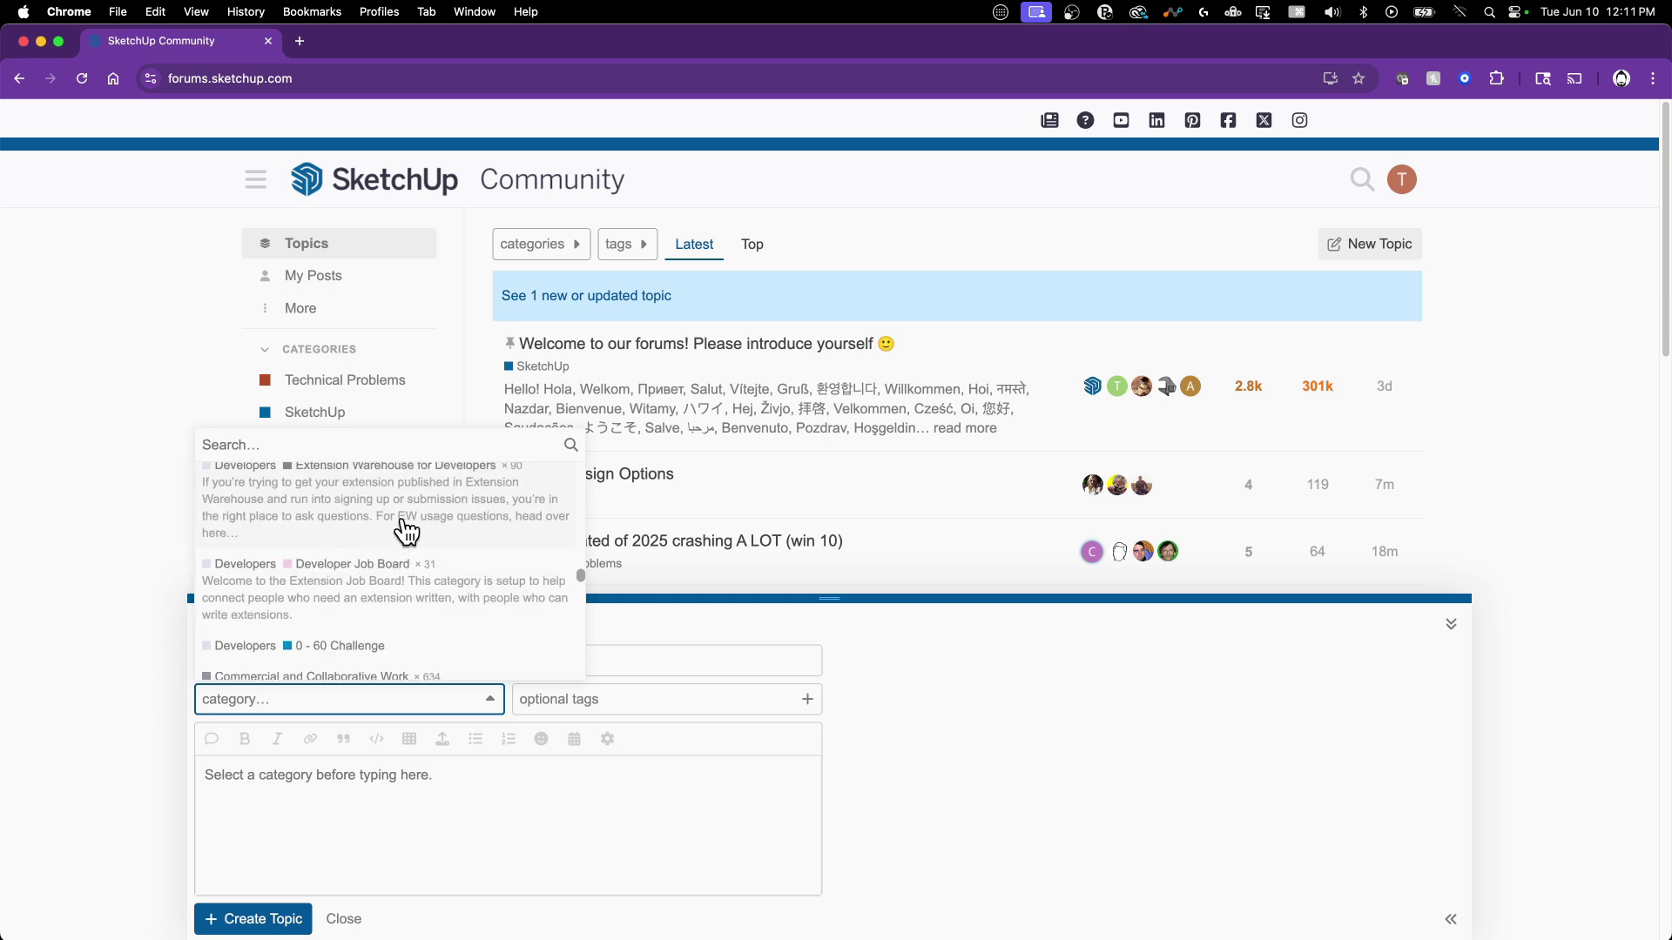
scroll(348, 566, "down", 3)
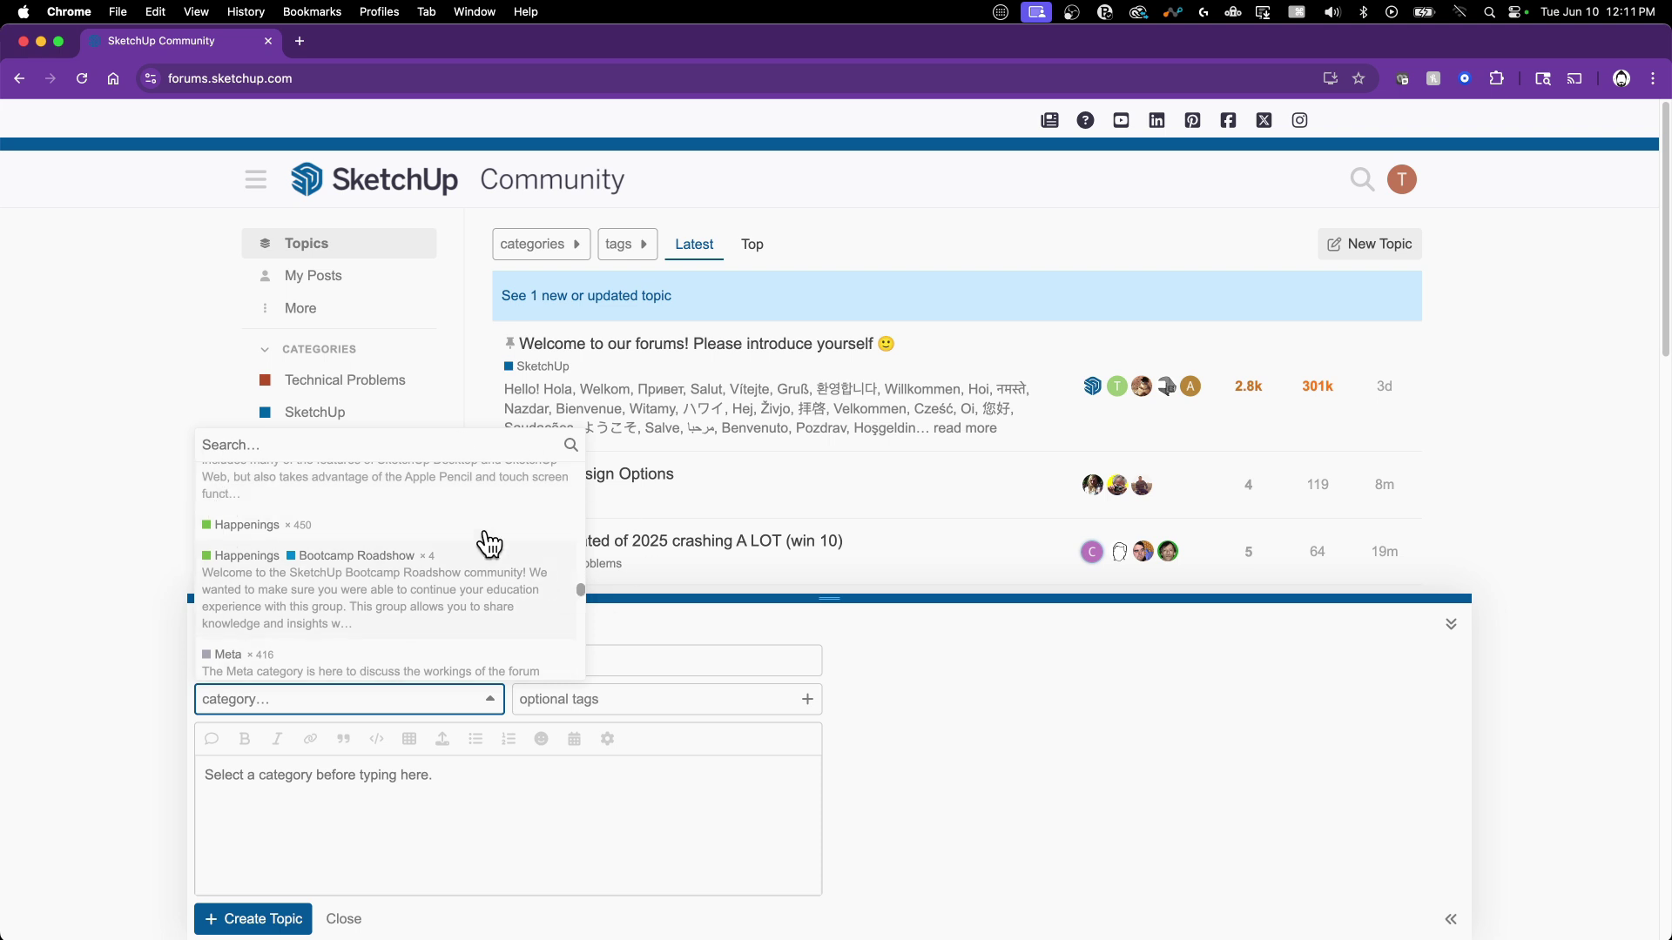
scroll(389, 583, "down", 1)
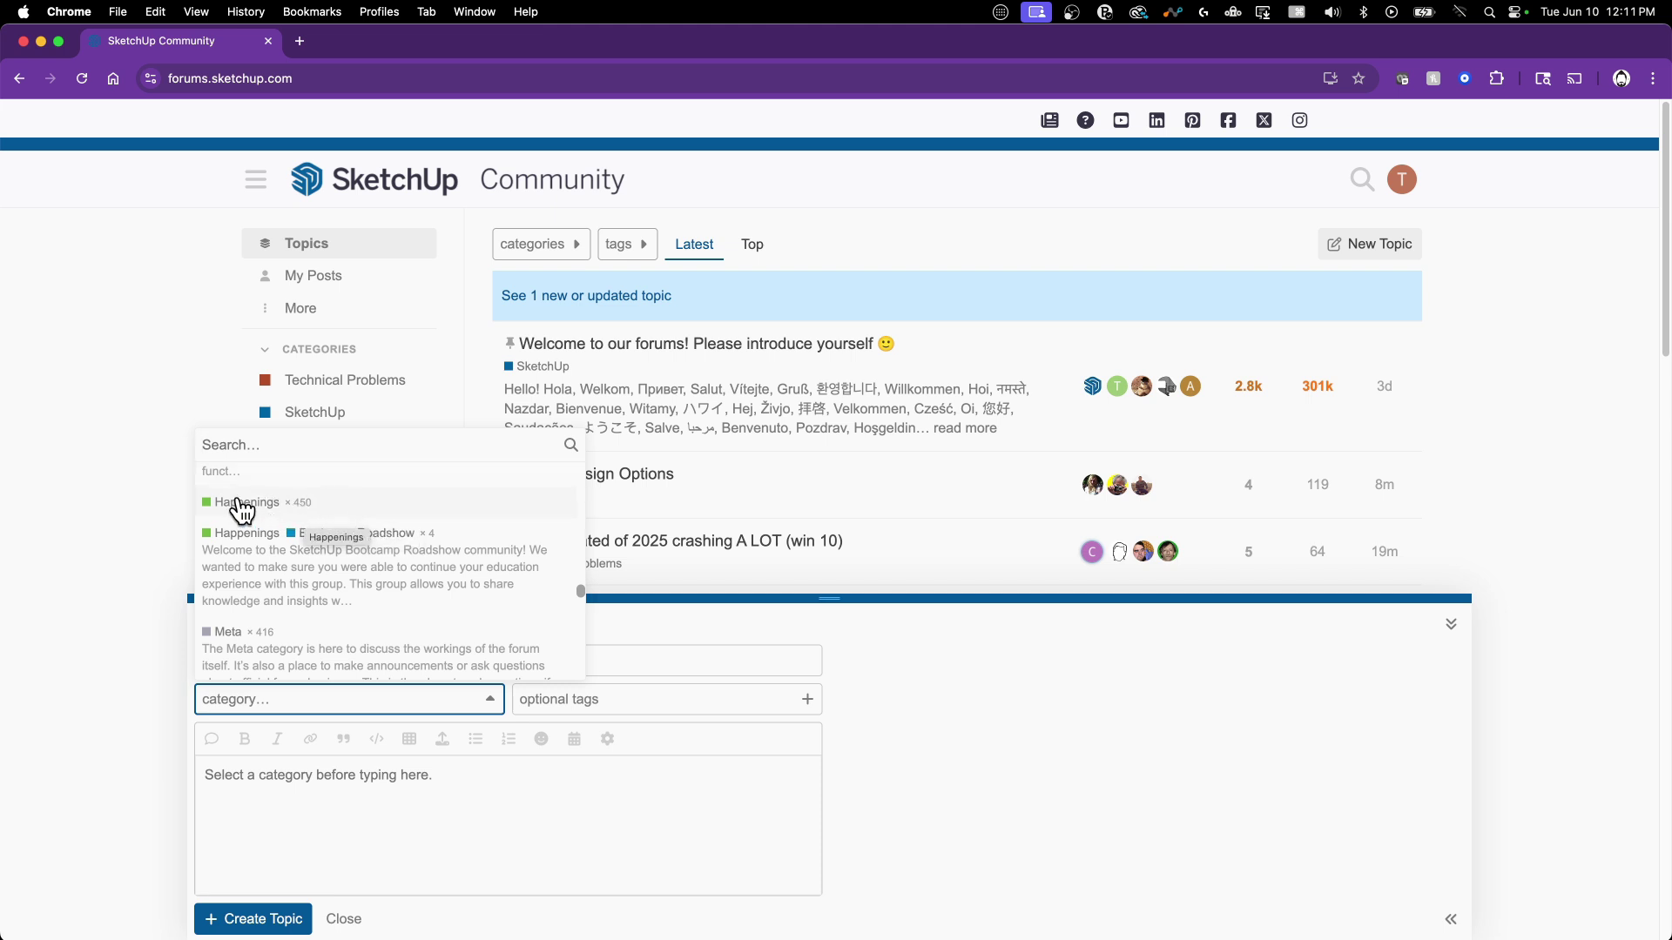
scroll(285, 629, "down", 3)
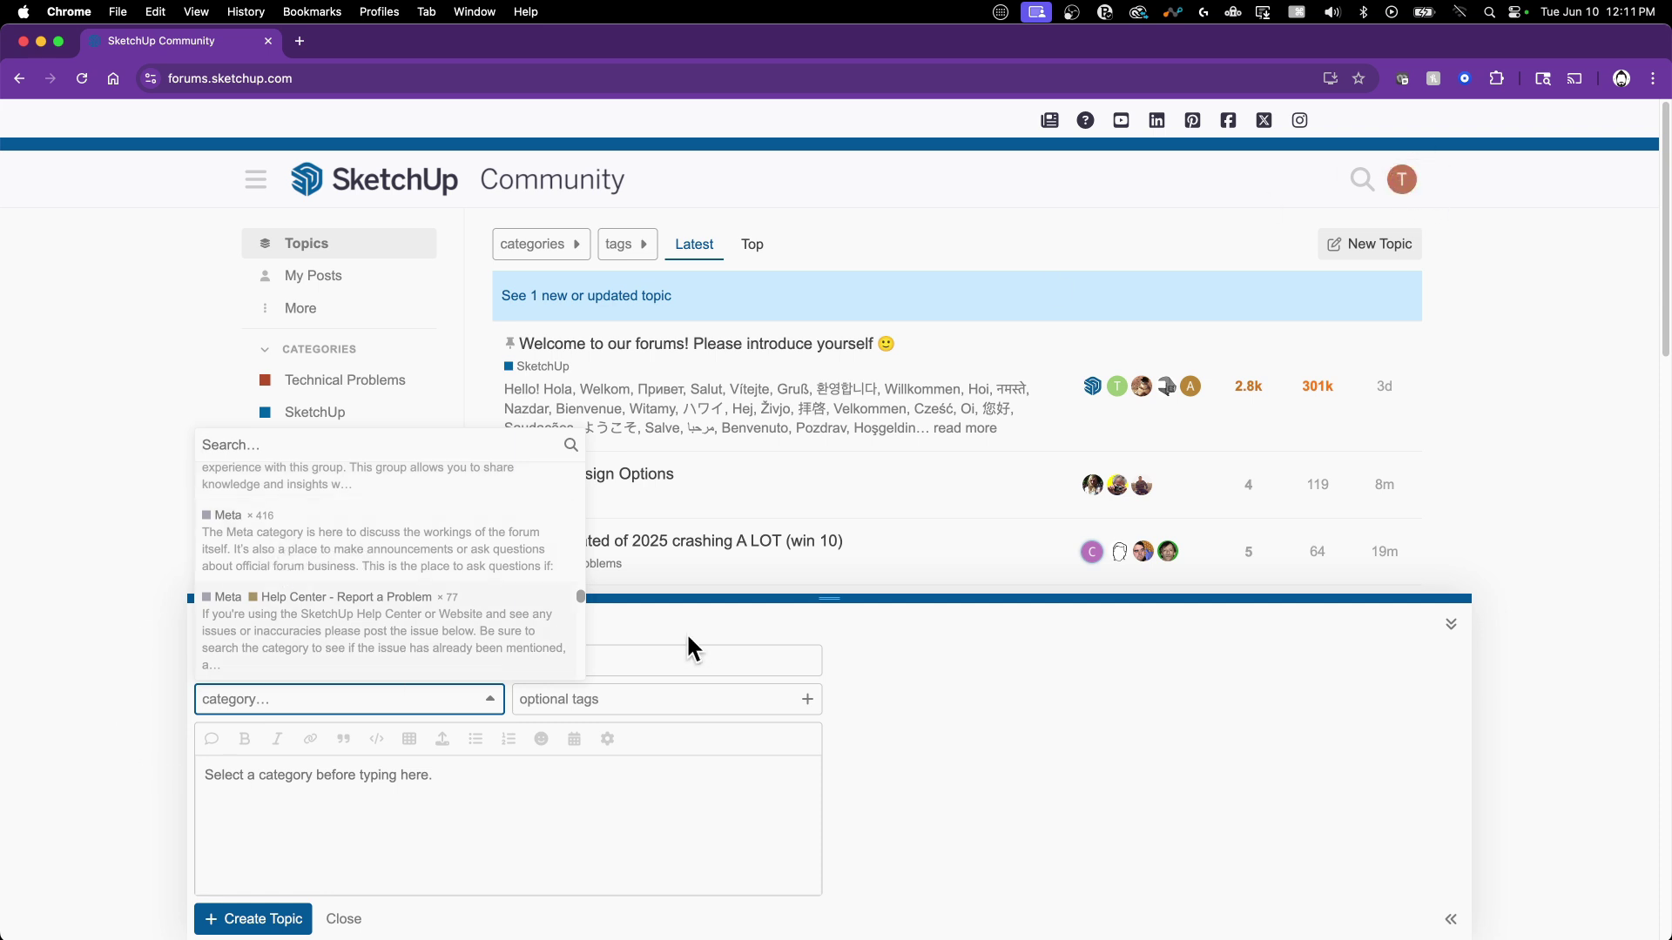
Dismiss the category dropdown and minimize the empty new-topic composer to a draft bar
left_click(871, 646)
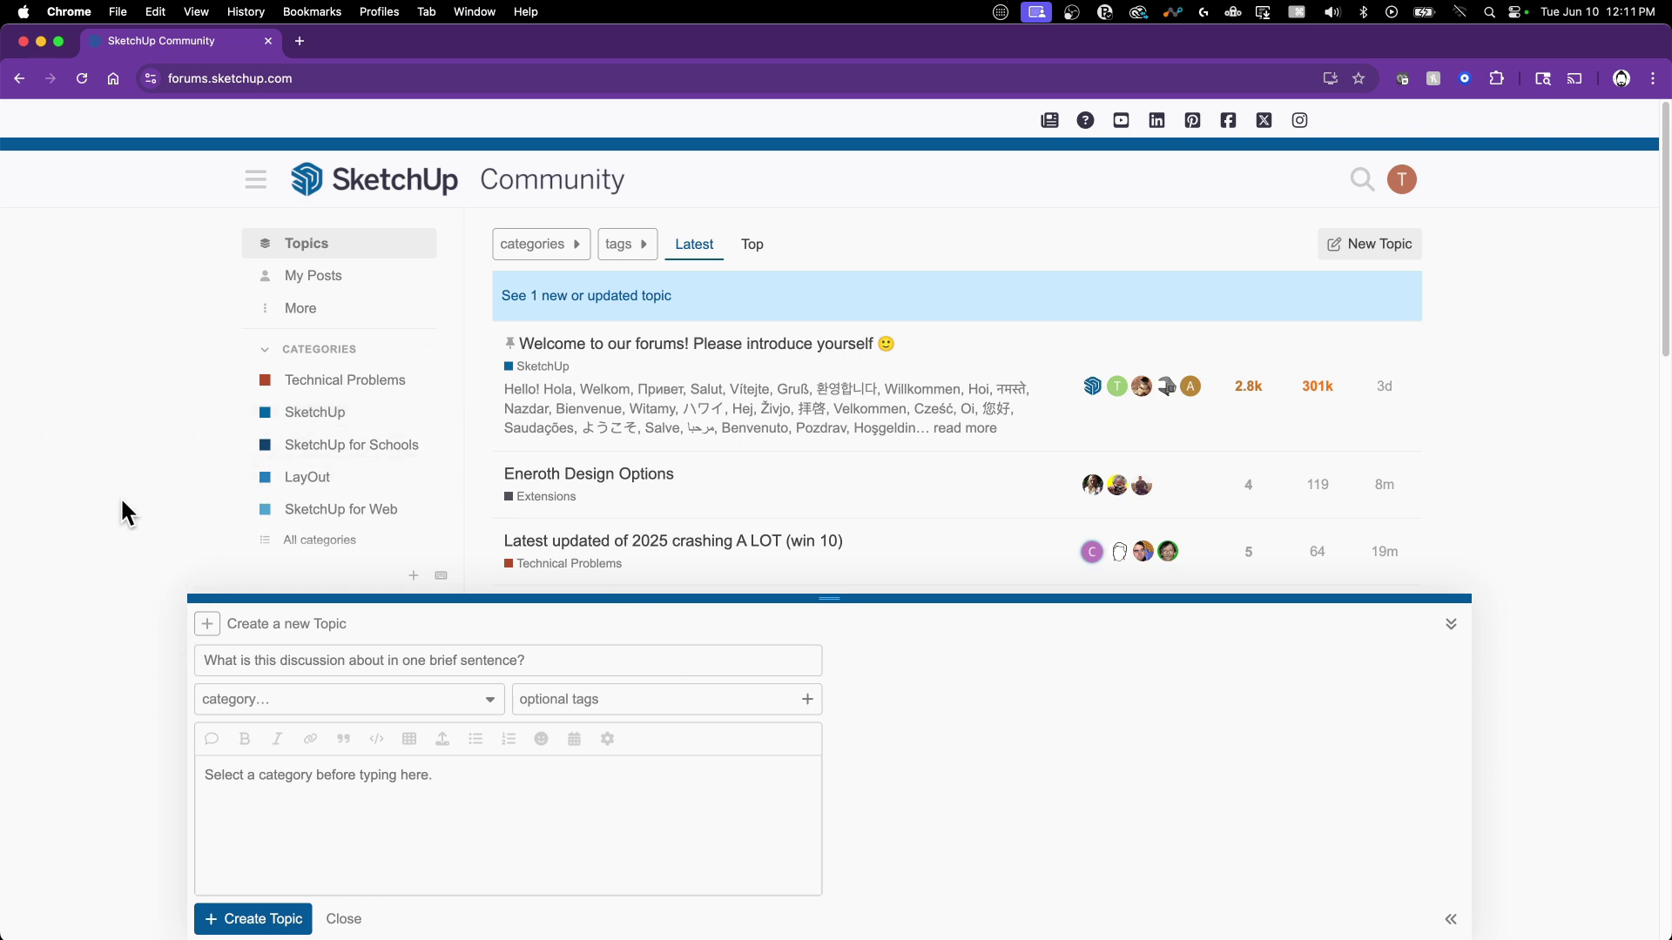
left_click(1445, 629)
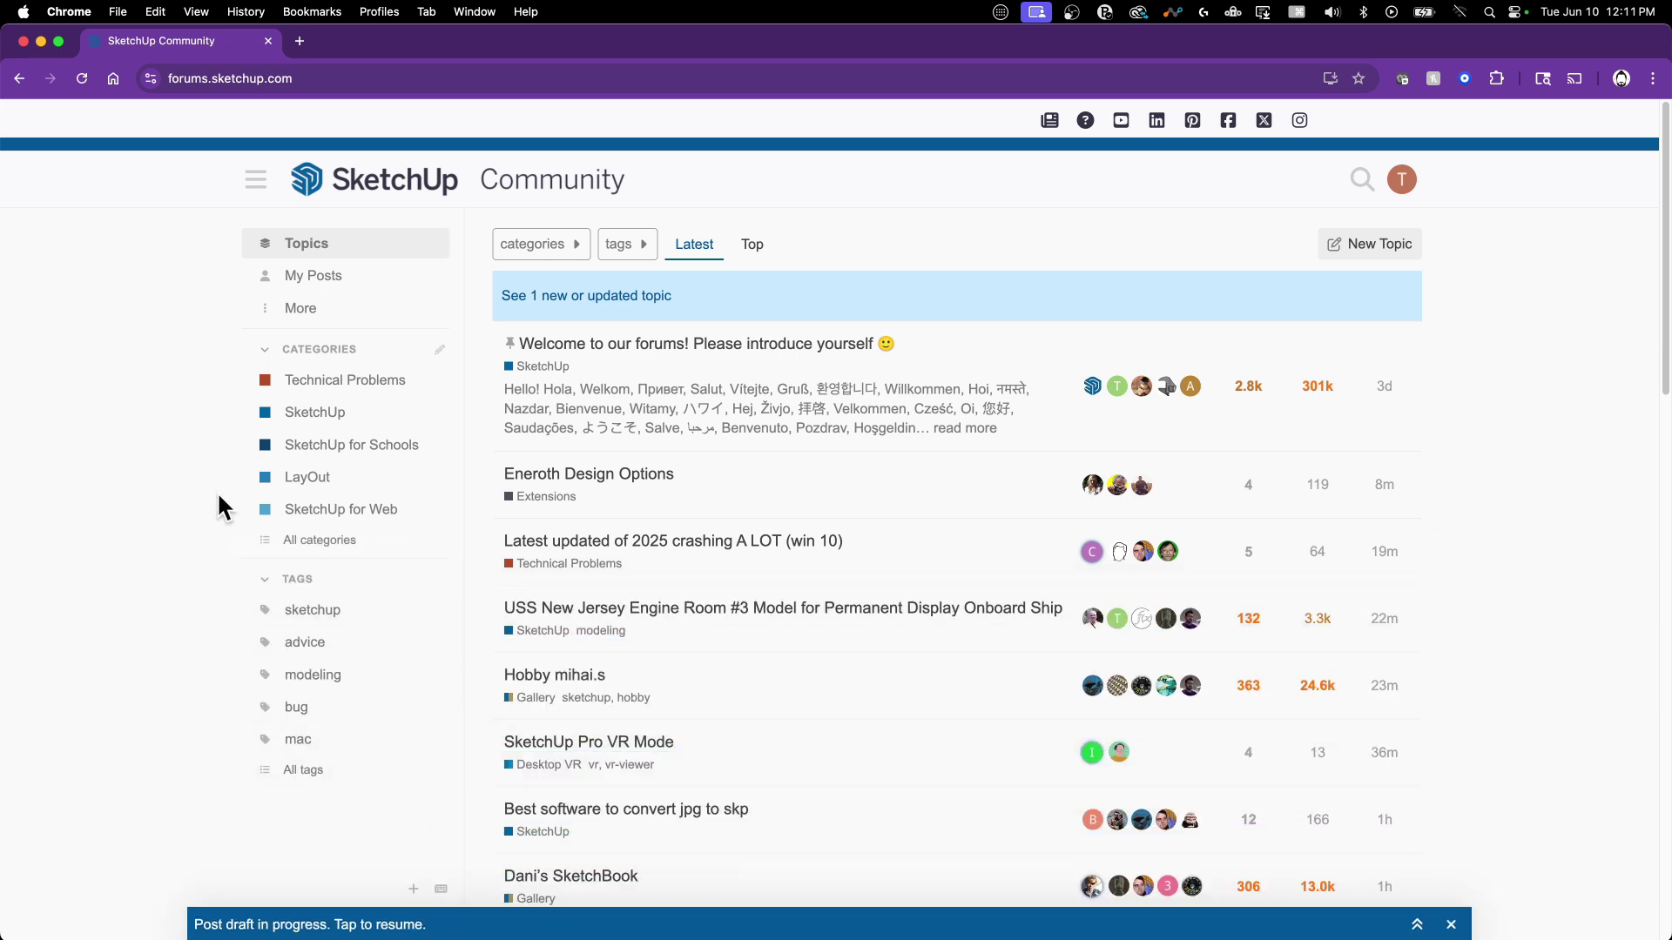